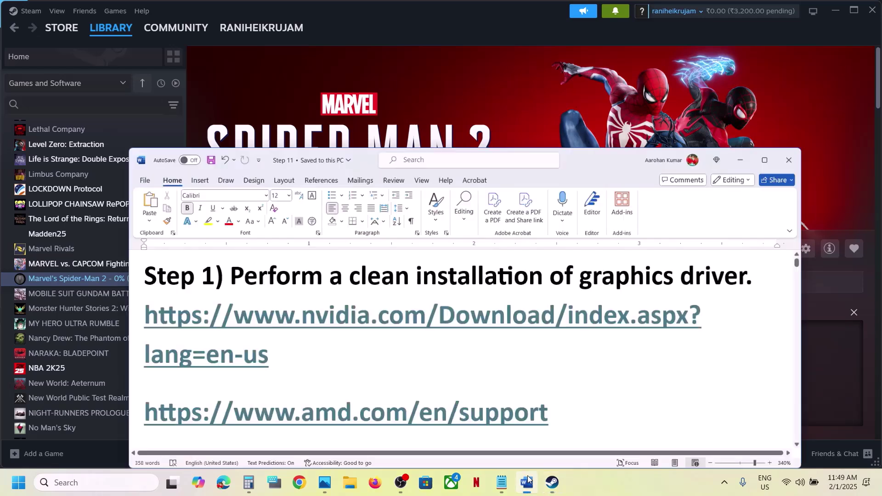
Highlight the Step 1 instruction about a clean graphics driver installation and the NVIDIA download link in the Word guide
drag(209, 252, 784, 257)
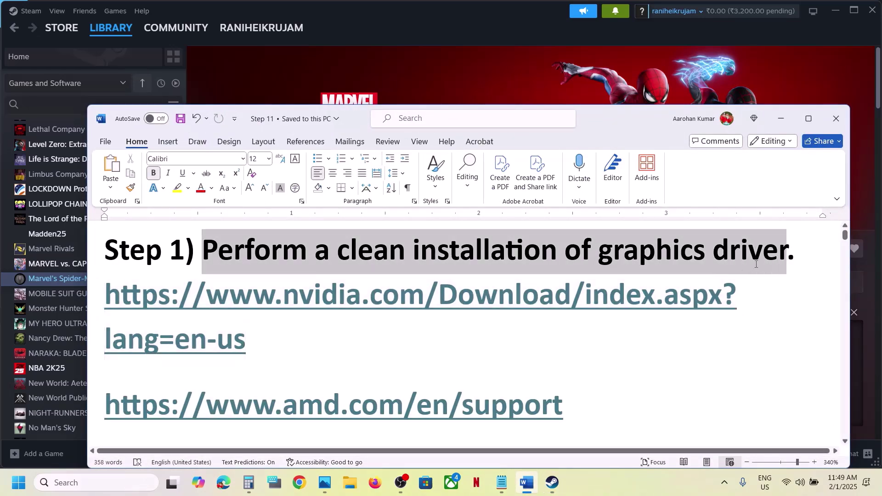
triple_click(290, 341)
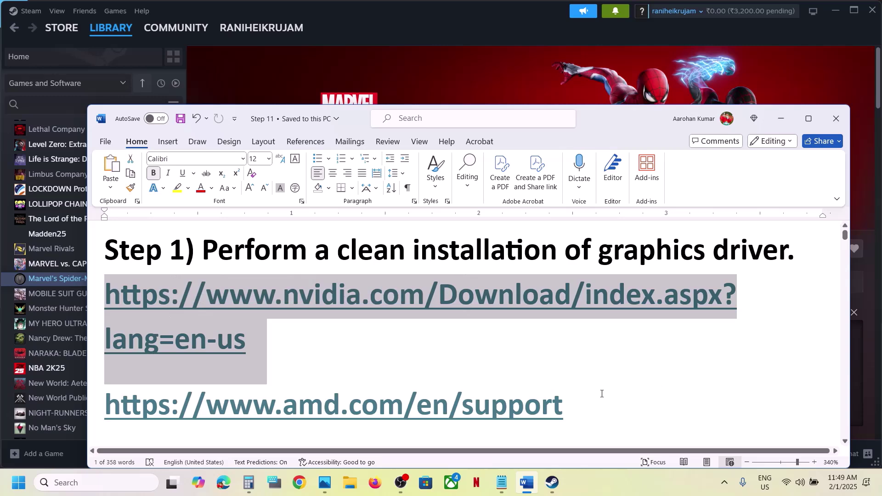
drag(248, 341, 109, 405)
click(250, 340)
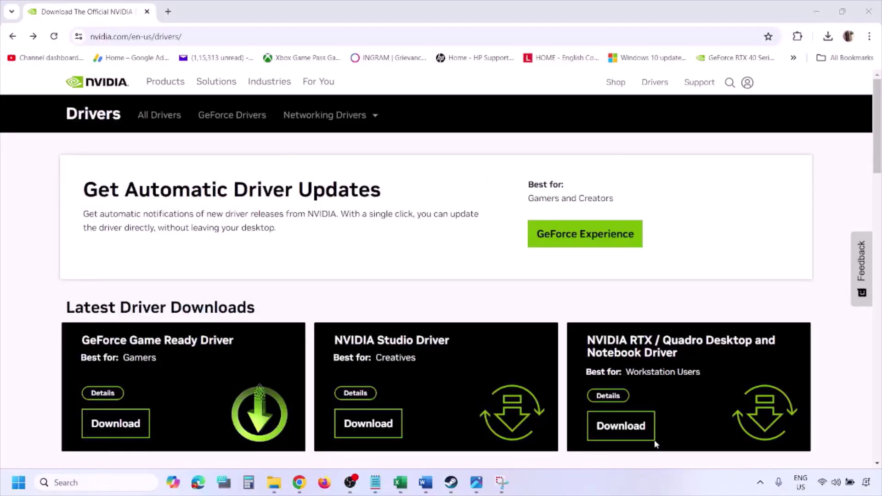
On NVIDIA's driver page in Chrome, choose Windows 11 for the GeForce RTX 3050 Laptop GPU and find matching drivers
scroll(207, 281, down, 8)
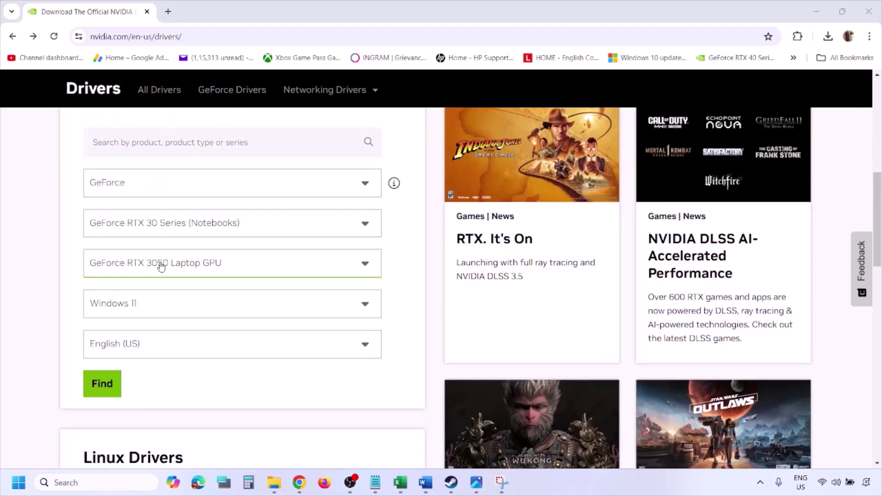
click(146, 307)
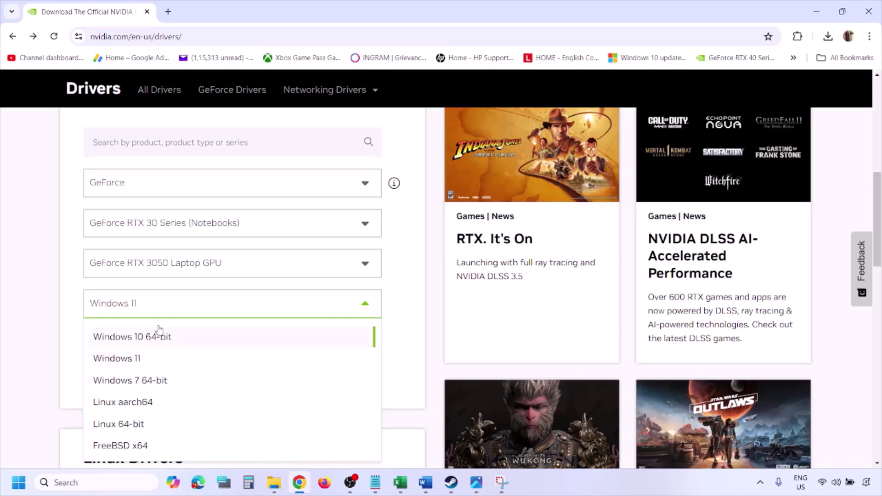
click(131, 359)
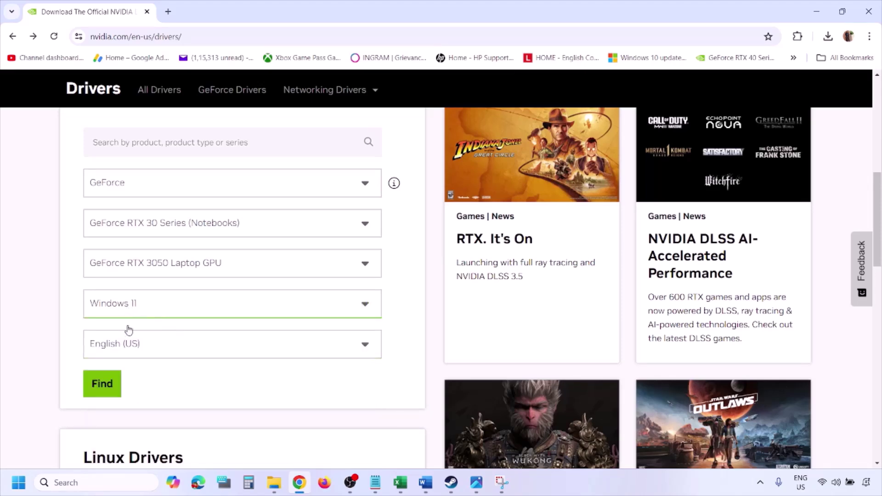
click(105, 386)
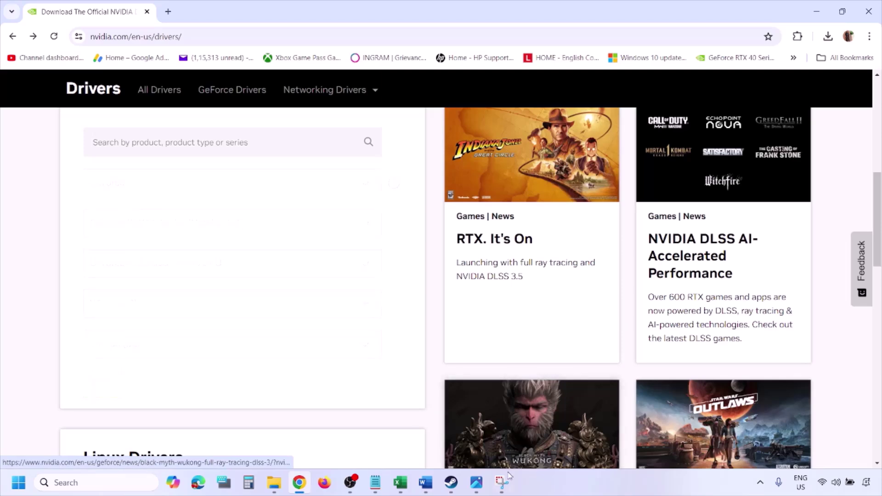
Switch to Photos and go through images 1.png to 5.png of the Game Ready driver download and clean installation options
click(476, 482)
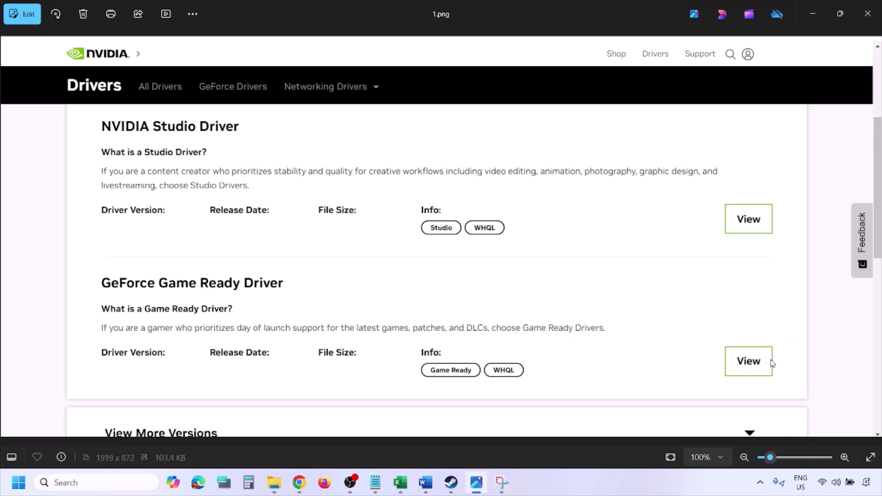
key(Right)
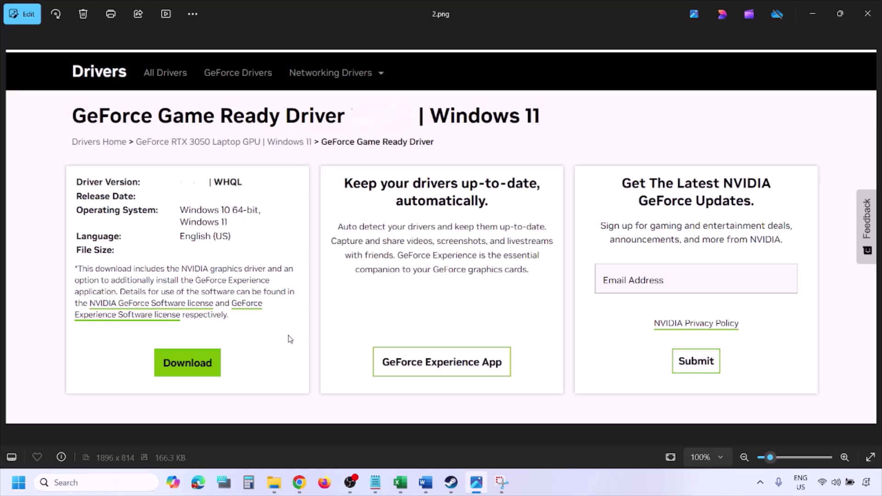
key(Right)
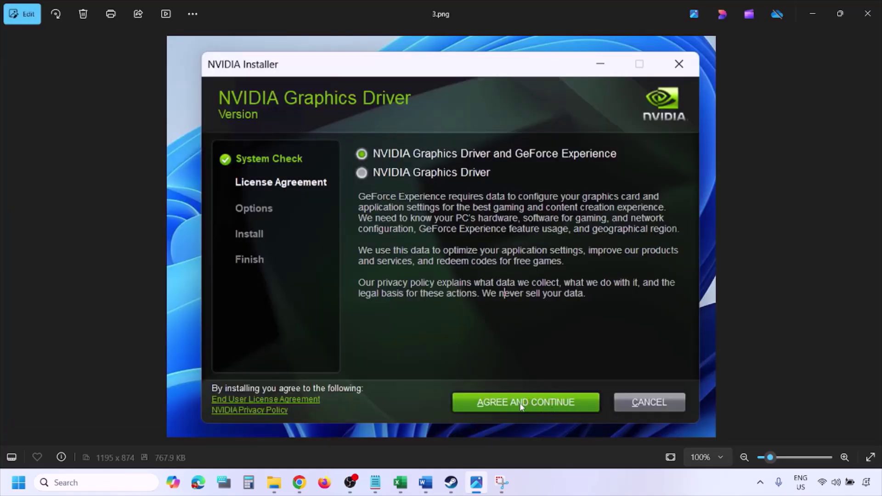
key(Right)
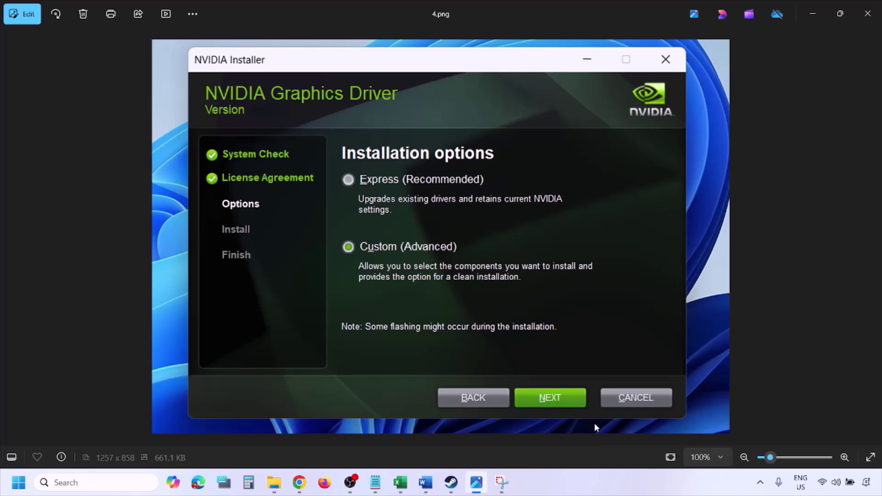
key(Right)
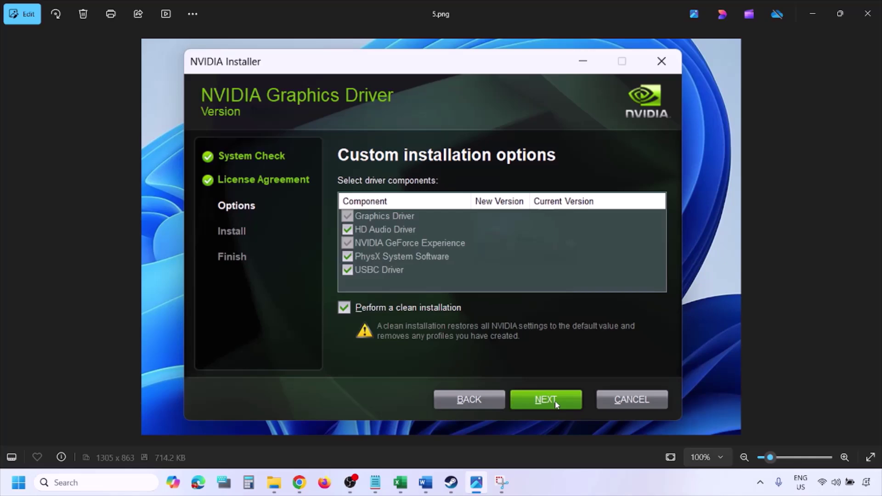
Look at the Restart choice among the Windows power options and dismiss them without restarting
click(18, 483)
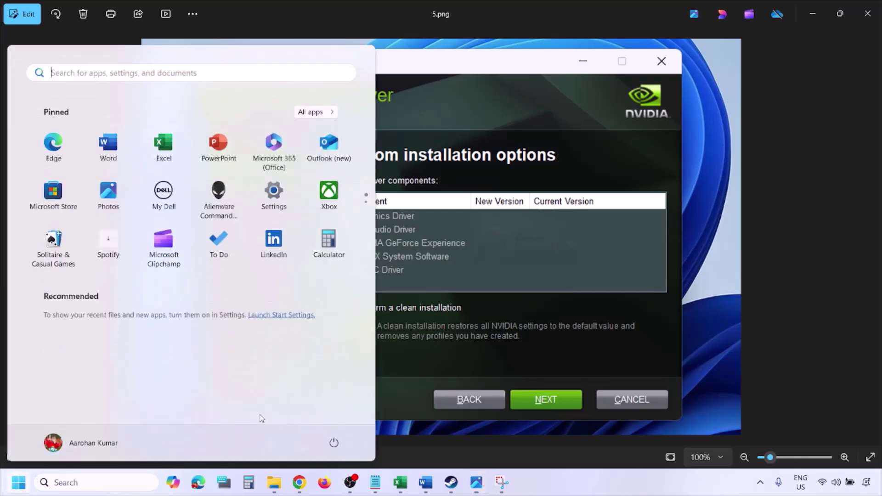
click(334, 443)
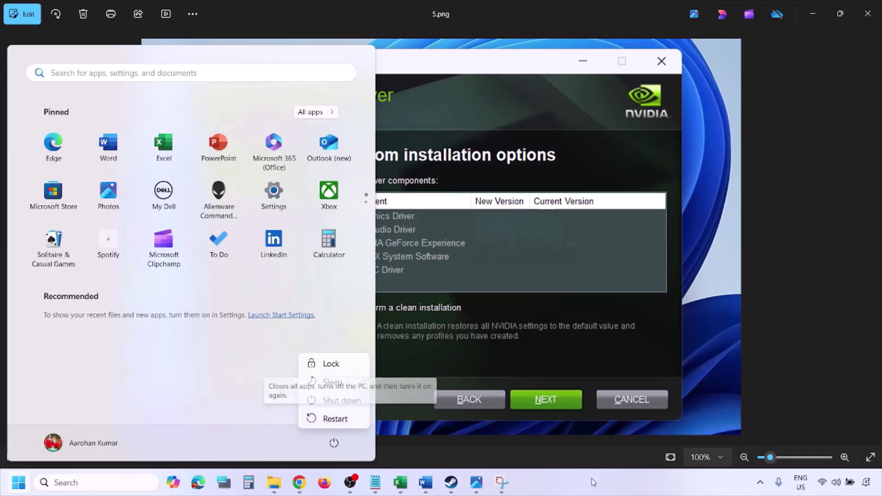
key(Escape)
key(Escape)
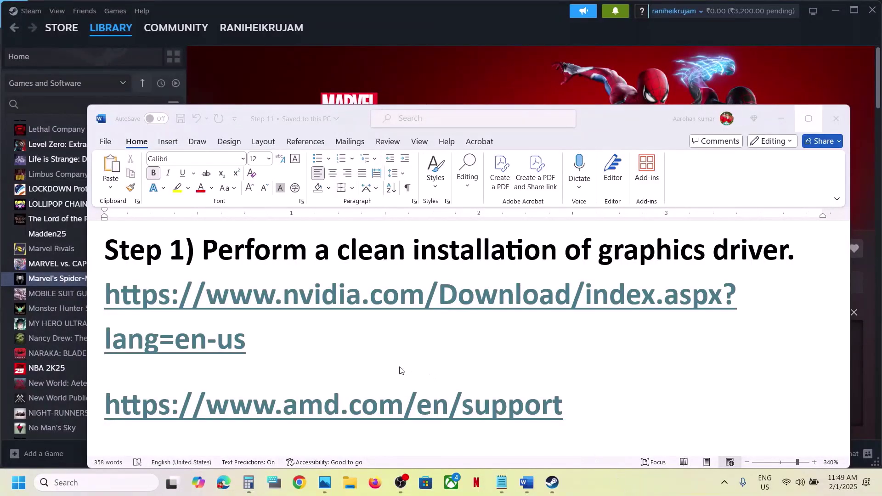
Highlight the AMD support link under Step 1 of the Word guide and continue to Step 2
triple_click(578, 407)
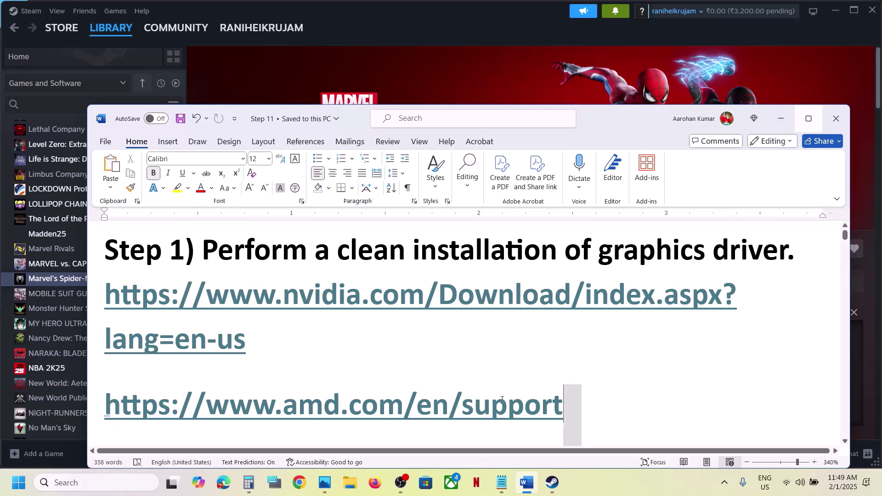
click(267, 333)
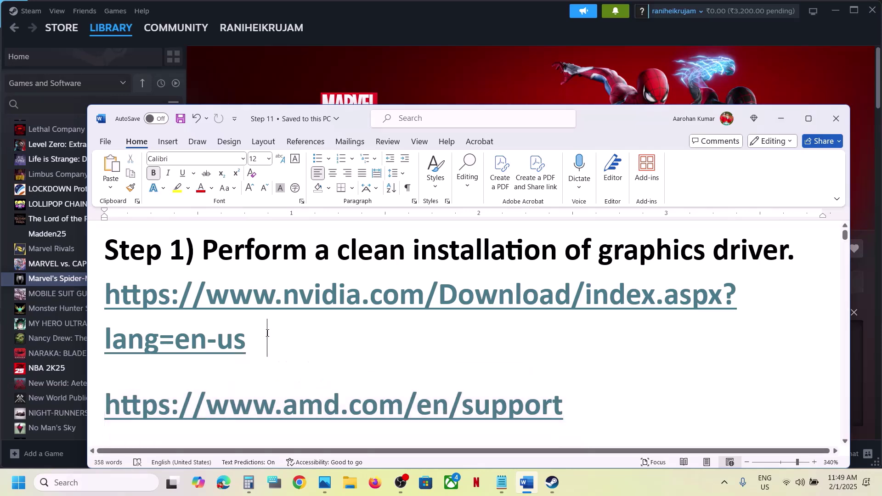
scroll(267, 333, down, 5)
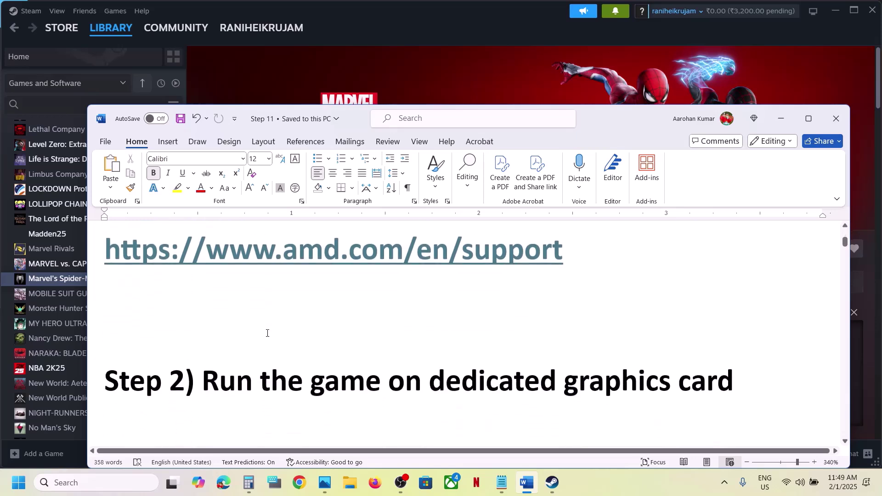
Copy the word "graphics" from Step 2, search Windows for it and open Graphics settings
double_click(590, 370)
key(ctrl+c)
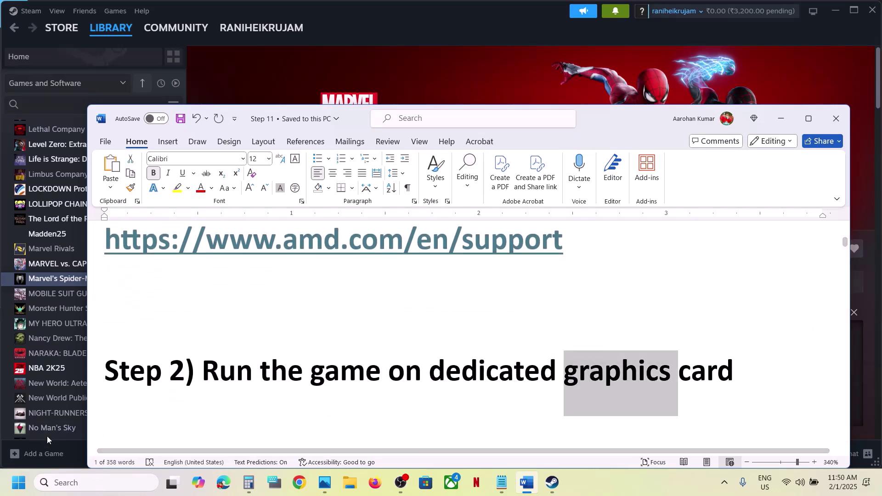
click(75, 479)
key(ctrl+v)
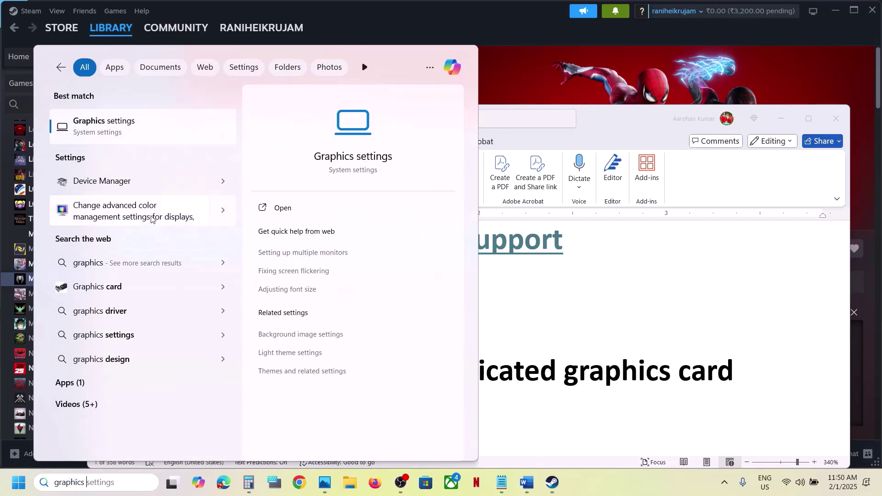
click(134, 126)
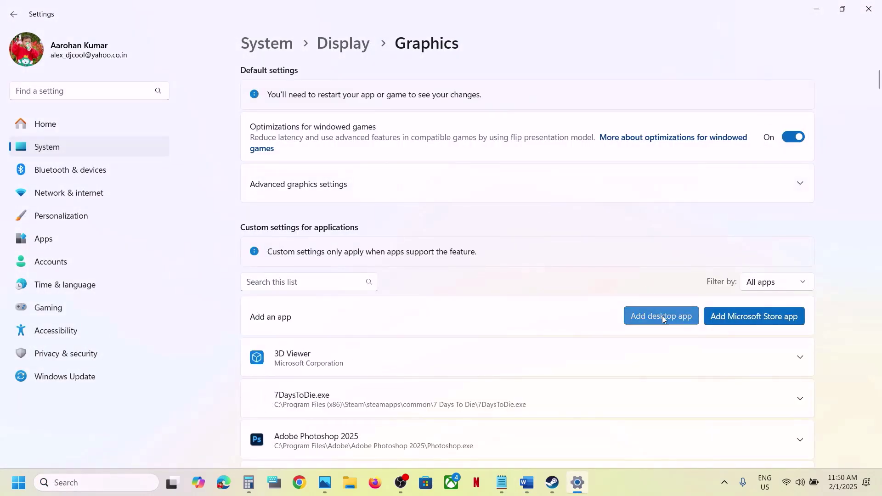
Add the Spider-Man2 application from the Marvel's Spider-Man 2 installation folder as a desktop app in the custom graphics settings
click(663, 316)
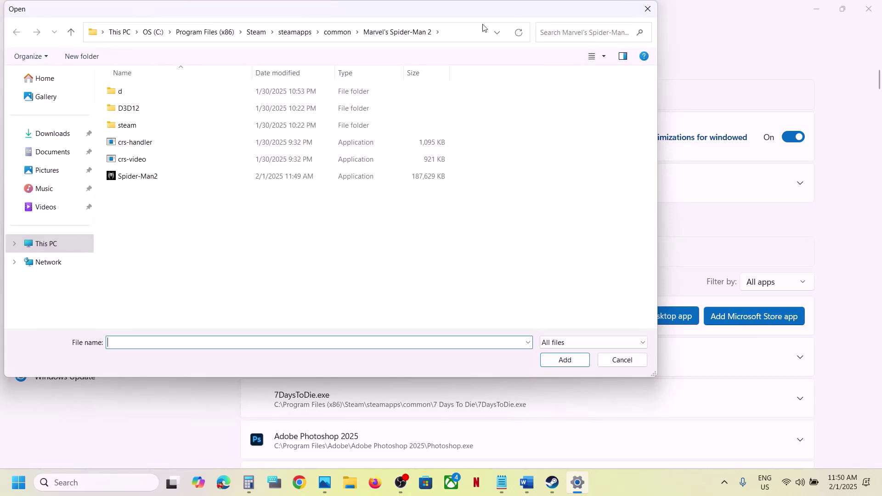
click(459, 35)
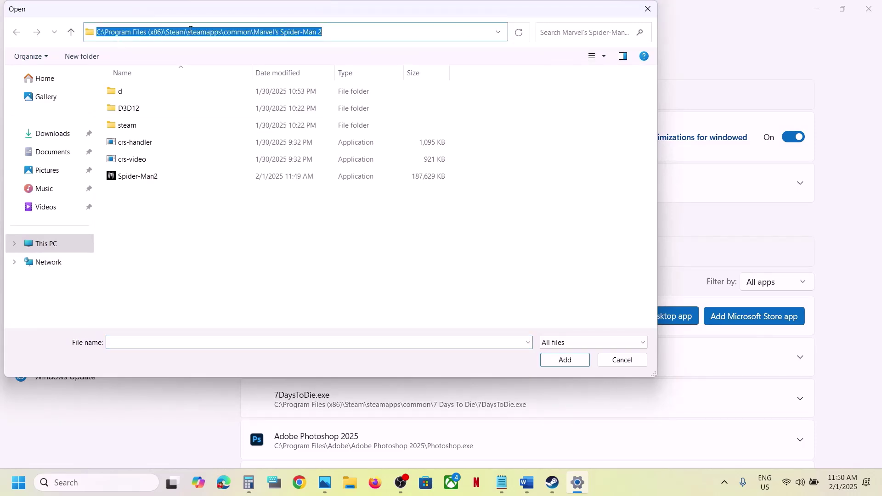
click(142, 176)
click(576, 362)
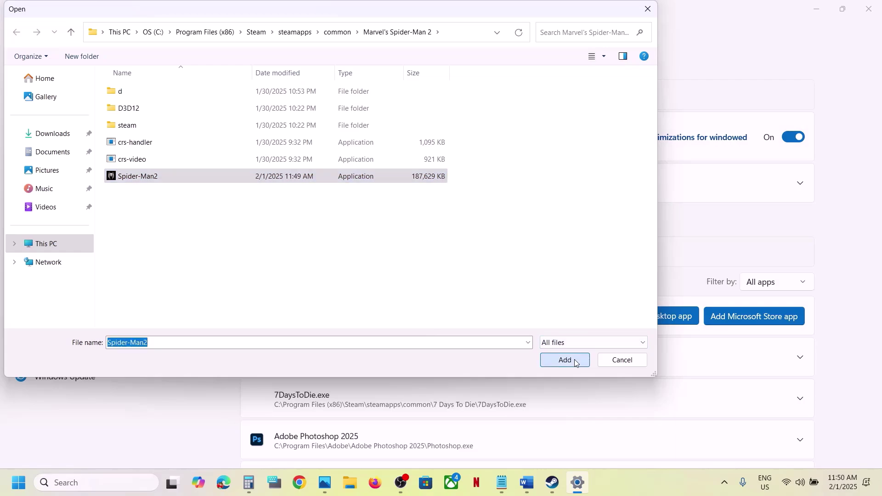
Set the GPU preference of Marvel's Spider-Man 2 to High Performance (NVIDIA GeForce RTX 3050 Laptop GPU) and close Settings
scroll(436, 374, down, 10)
scroll(436, 374, down, 20)
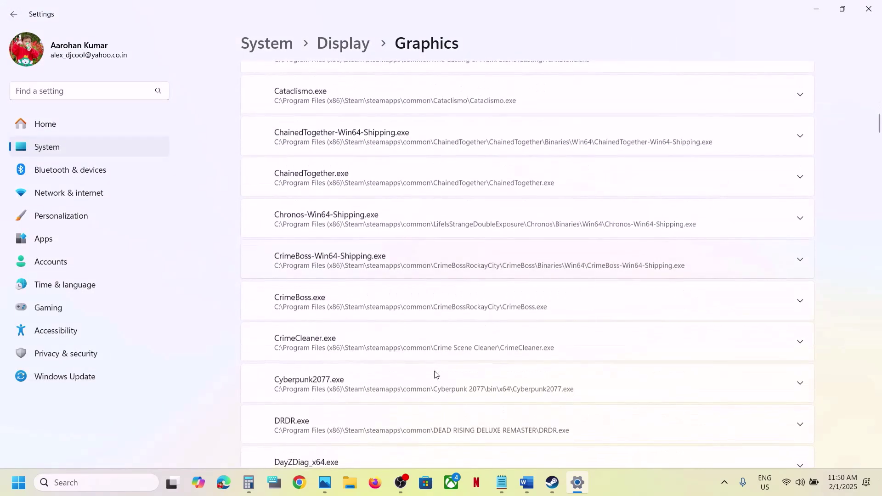
scroll(436, 375, down, 20)
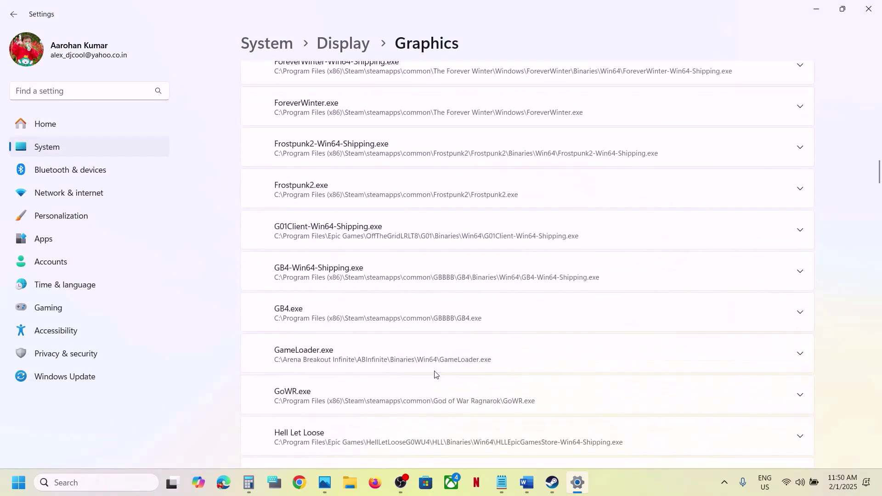
scroll(436, 375, down, 6)
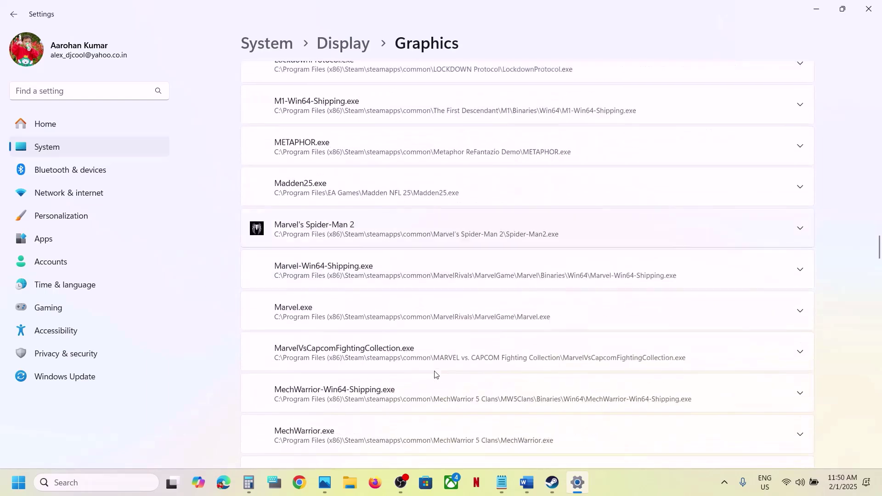
click(799, 228)
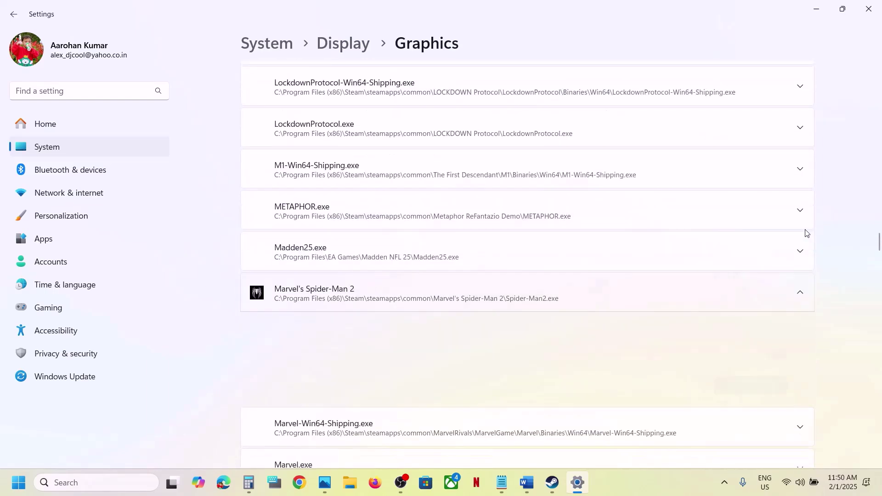
click(719, 332)
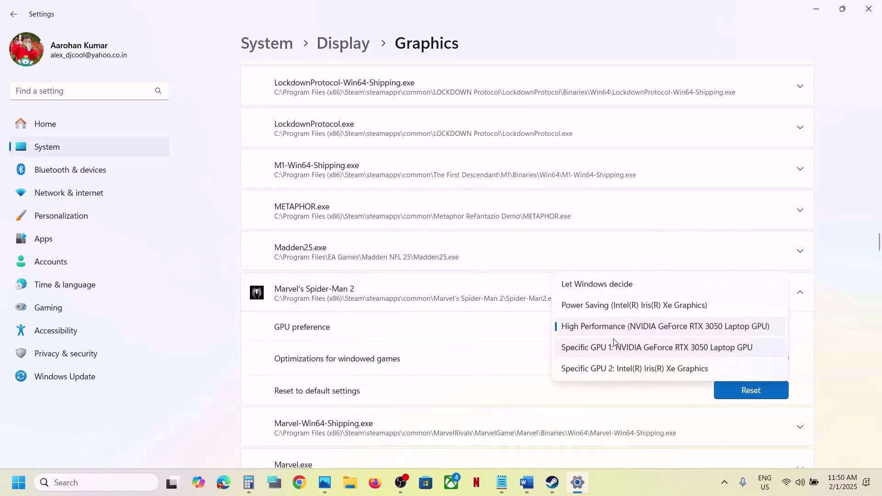
click(612, 327)
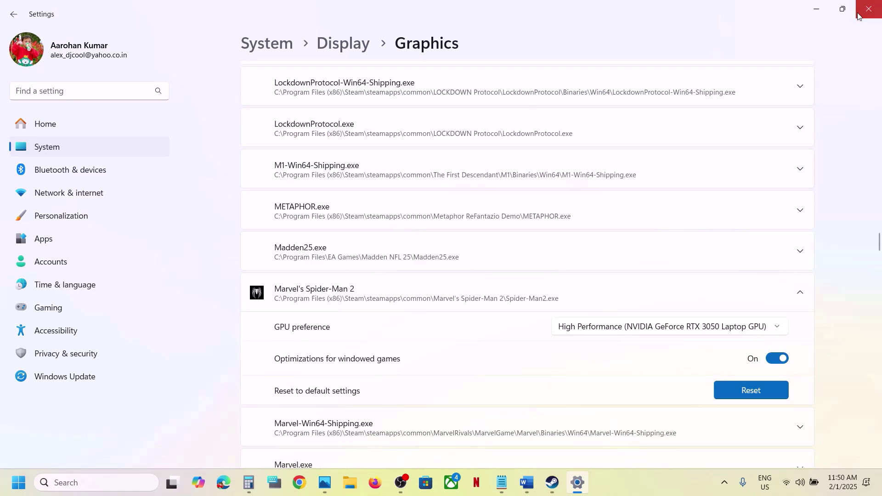
click(869, 9)
Read Step 3 of the Word guide on rolling back the NVIDIA driver, highlighting version 566.36
scroll(419, 295, down, 5)
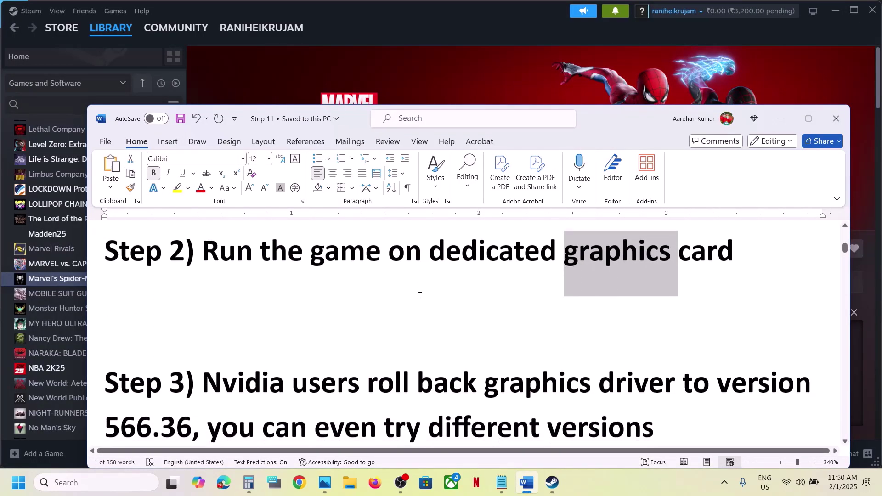
scroll(307, 296, up, 1)
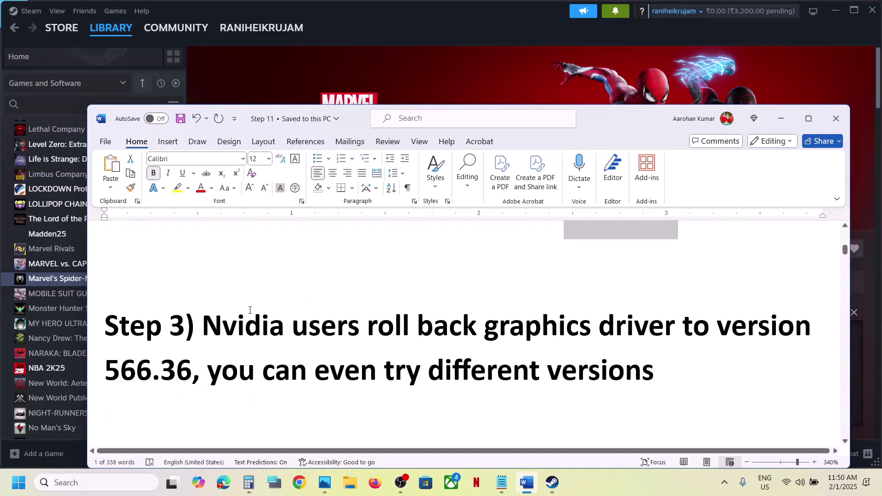
drag(212, 325, 546, 340)
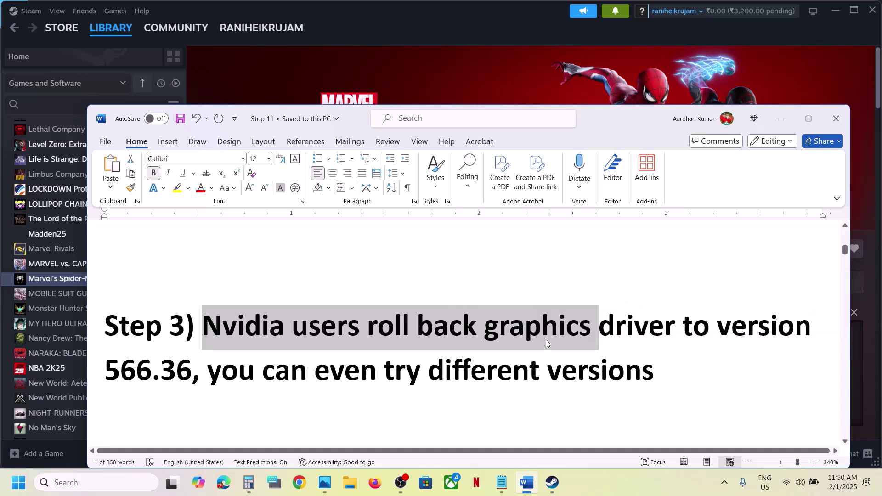
click(546, 340)
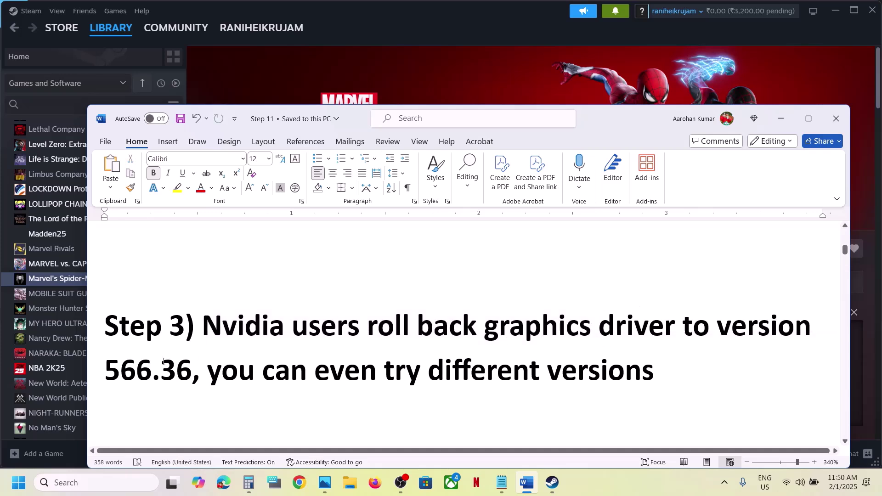
drag(108, 370, 187, 369)
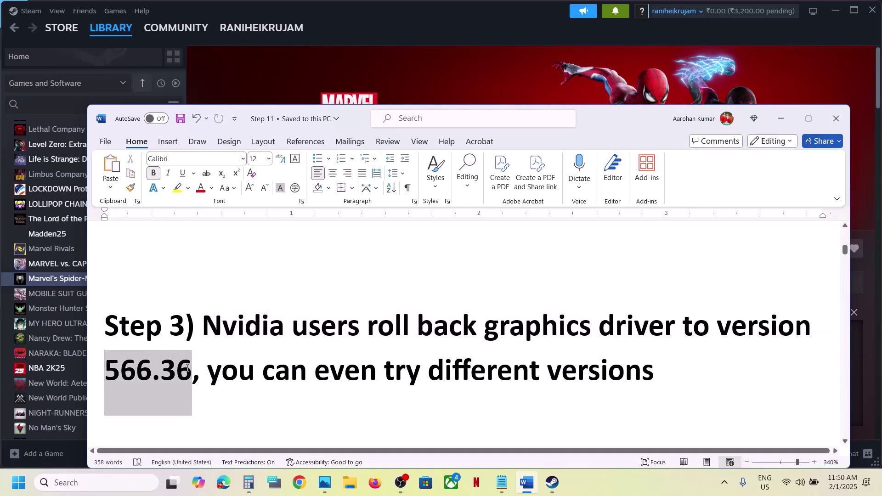
Reread Step 3 of the Word guide and open the NVIDIA driver download link given in Step 1
click(188, 370)
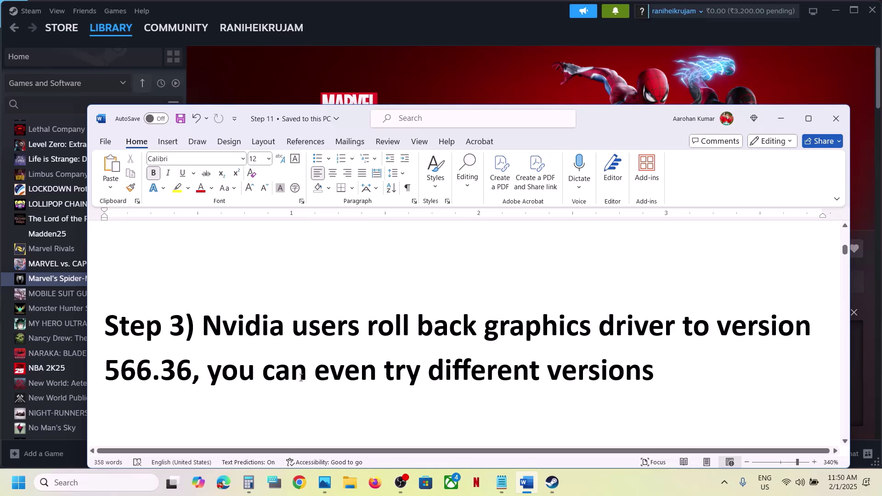
drag(547, 373, 346, 354)
drag(222, 330, 411, 329)
scroll(246, 363, up, 8)
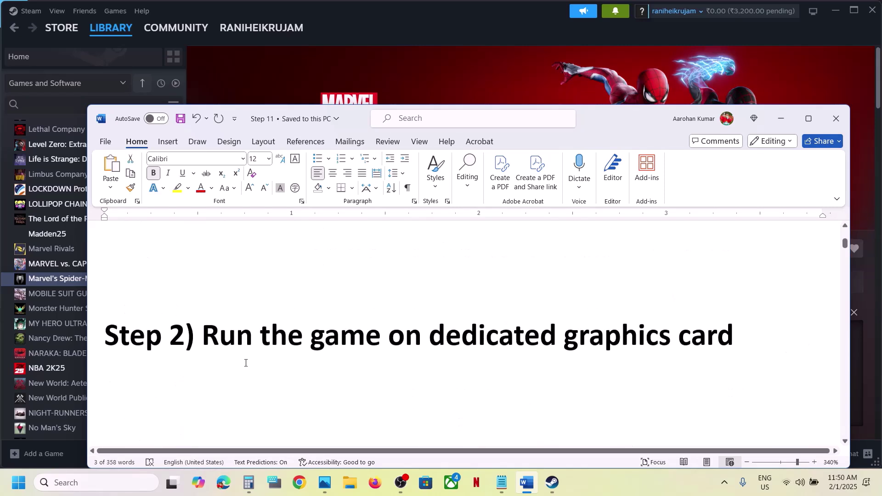
drag(251, 318, 141, 275)
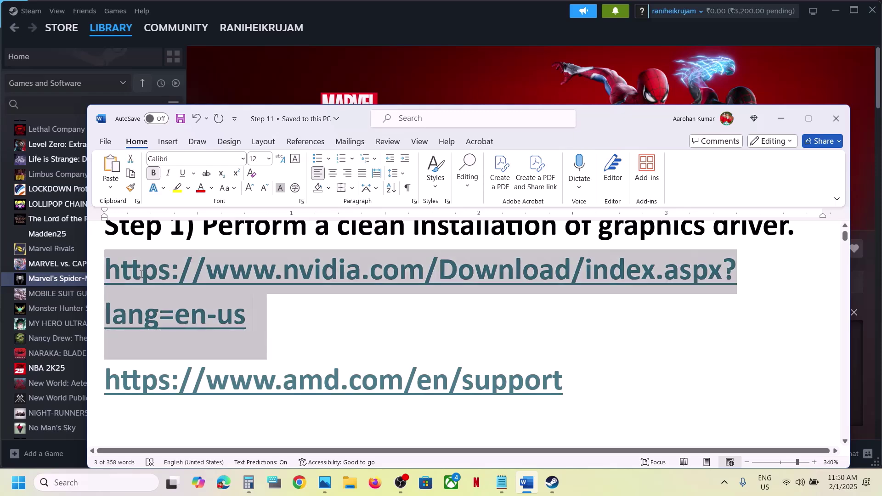
ctrl+click(140, 278)
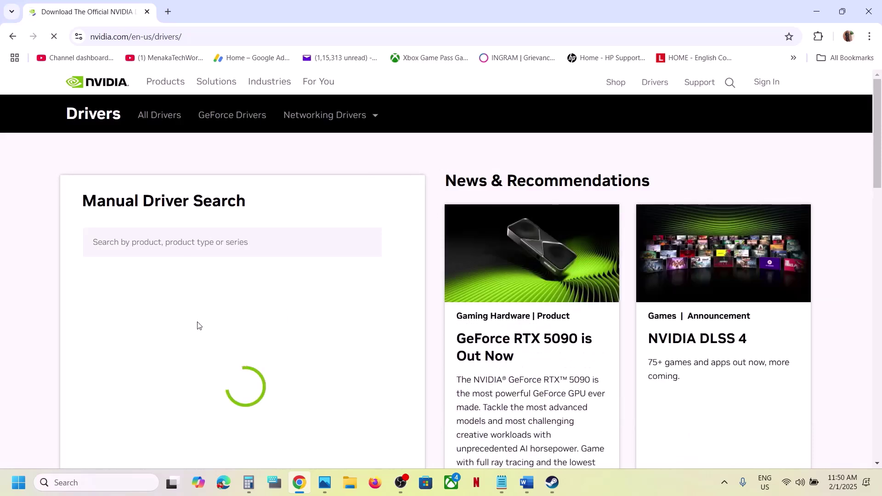
Find NVIDIA drivers for the GeForce RTX 3050 Laptop GPU on Windows 11 and list the older versions
scroll(199, 326, down, 7)
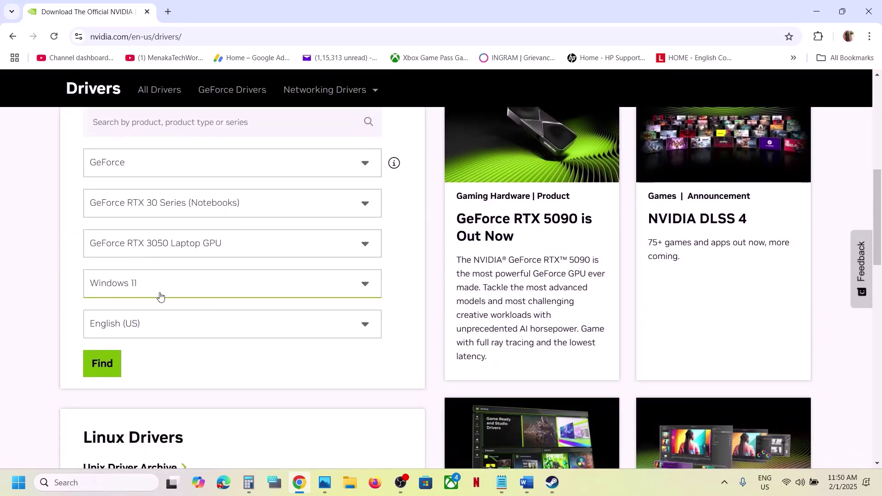
click(115, 359)
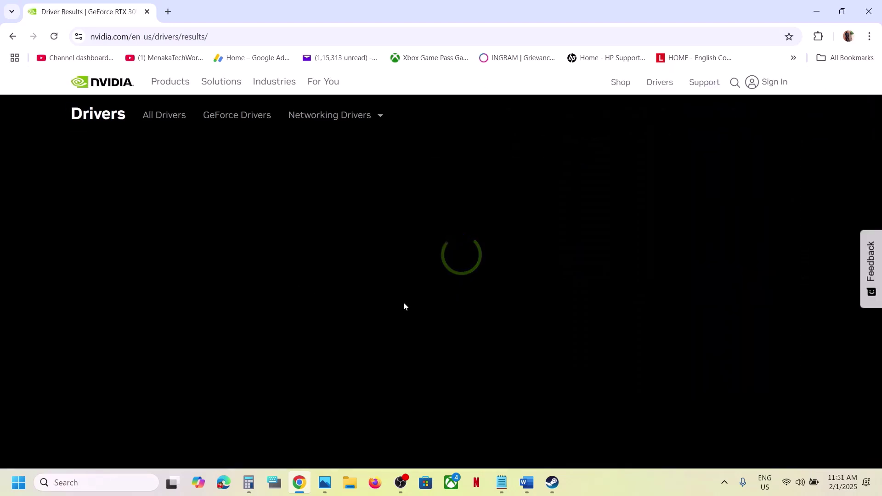
scroll(404, 304, down, 6)
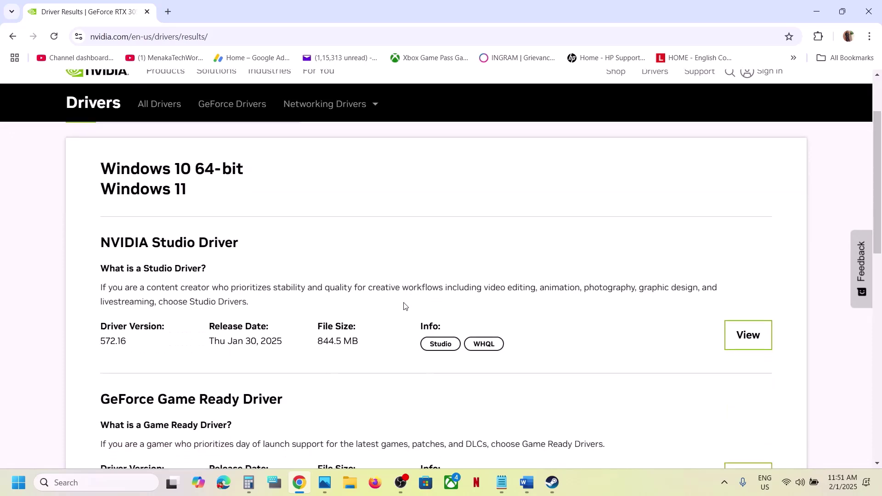
click(165, 346)
Locate GeForce Game Ready Driver 566.36, released Dec 05, 2024, and open its download page
scroll(166, 346, down, 5)
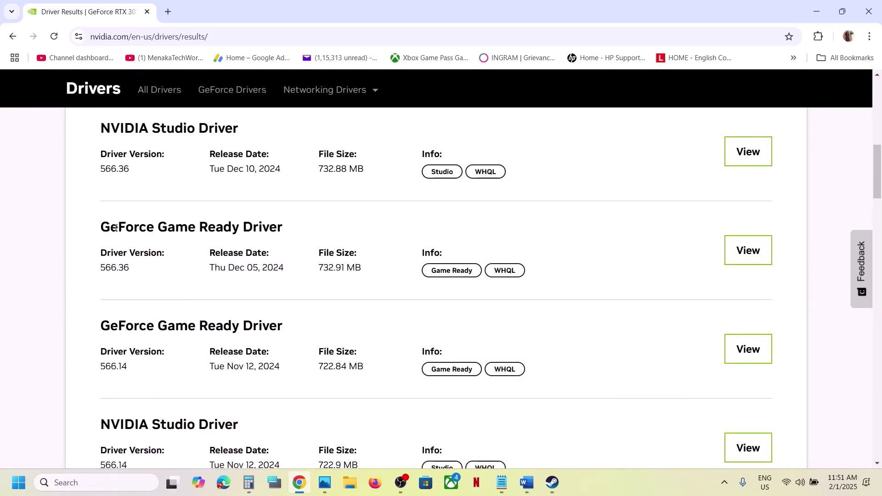
drag(116, 227, 191, 261)
drag(104, 269, 147, 269)
click(750, 252)
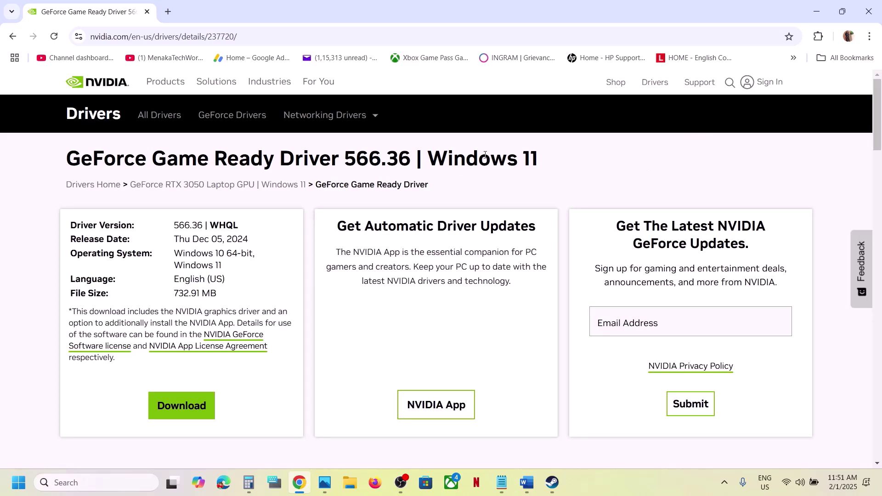
Show the Windows power options containing Restart and leave them without choosing one
click(19, 483)
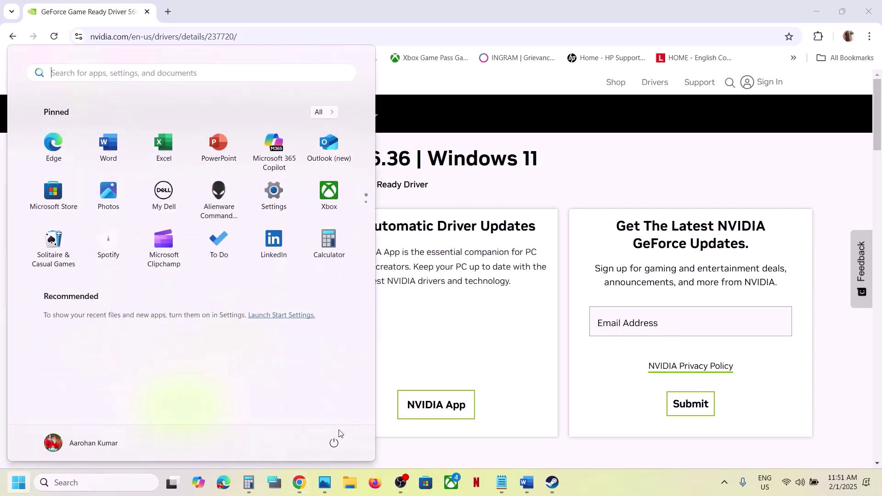
click(332, 444)
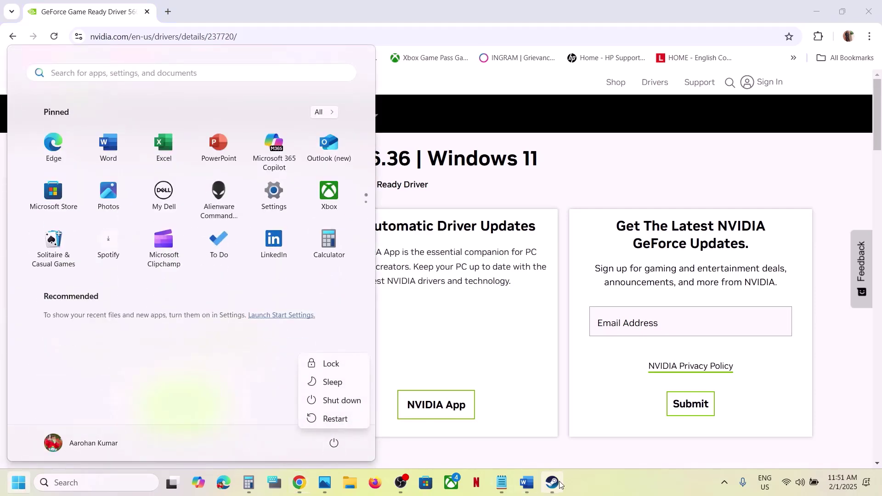
click(543, 486)
Return to the Word guide and copy the Step 4 text "AMD Users install optional driver 25.1.1"
click(526, 483)
scroll(302, 361, down, 5)
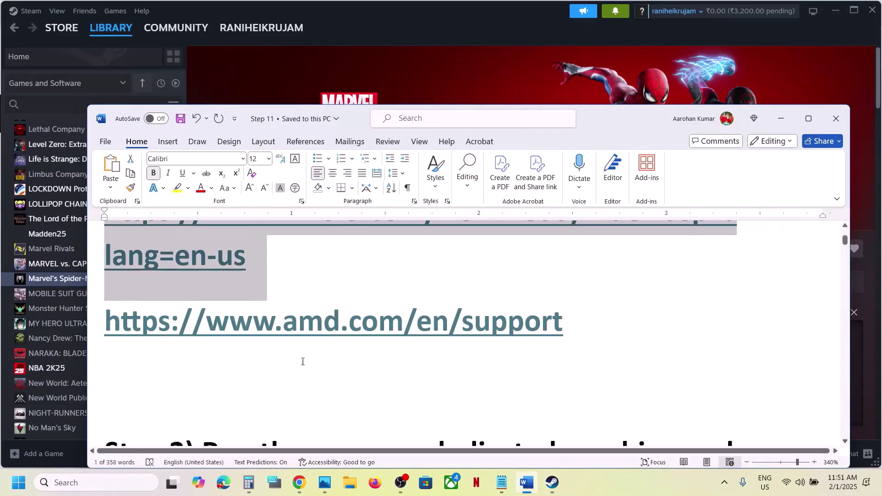
scroll(302, 362, down, 6)
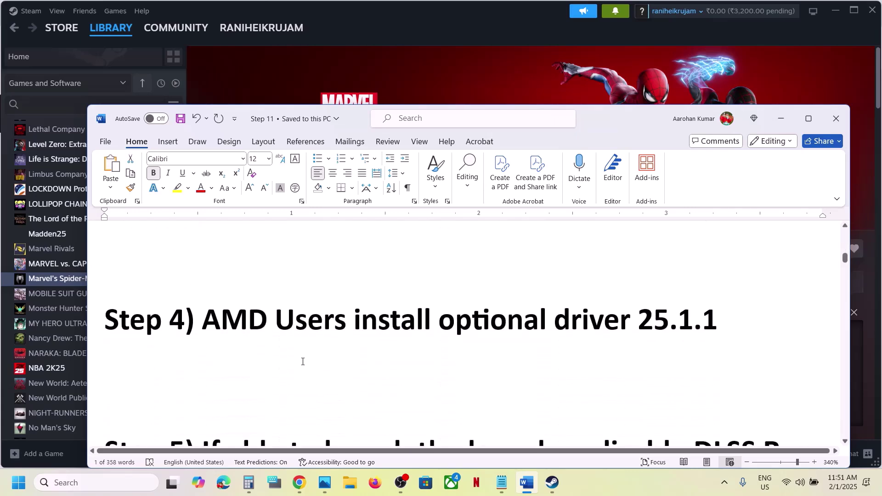
scroll(303, 361, up, 3)
scroll(489, 344, down, 2)
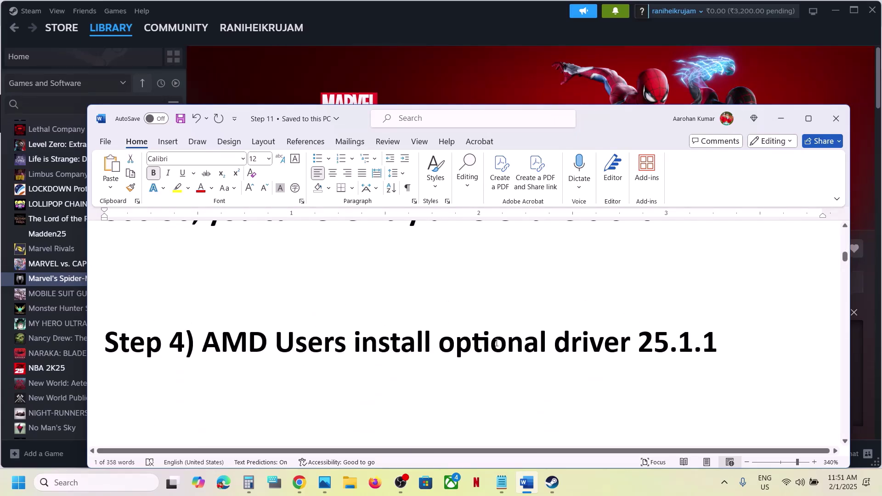
click(354, 340)
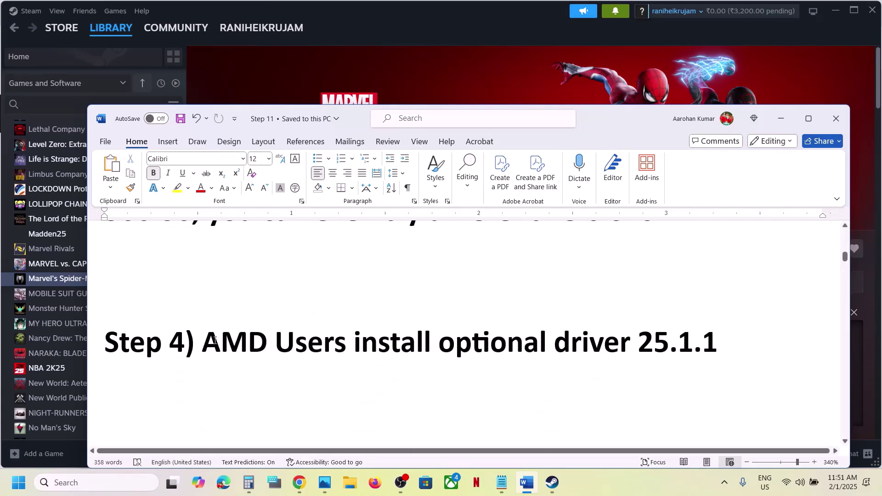
drag(208, 339, 716, 344)
key(ctrl+c)
Search Google in a new browser tab for the copied Step 4 text and open AMD's Adrenalin Edition 25.1.1 release notes
key(alt+Tab)
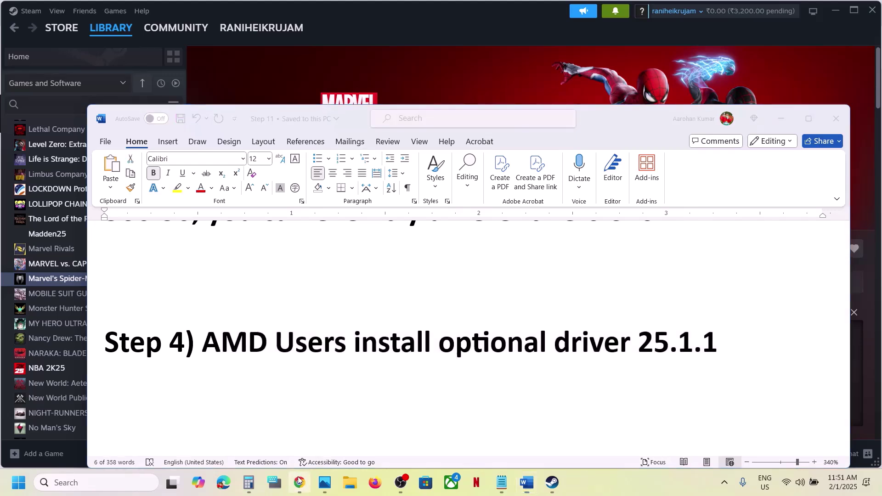
click(170, 12)
key(ctrl+v)
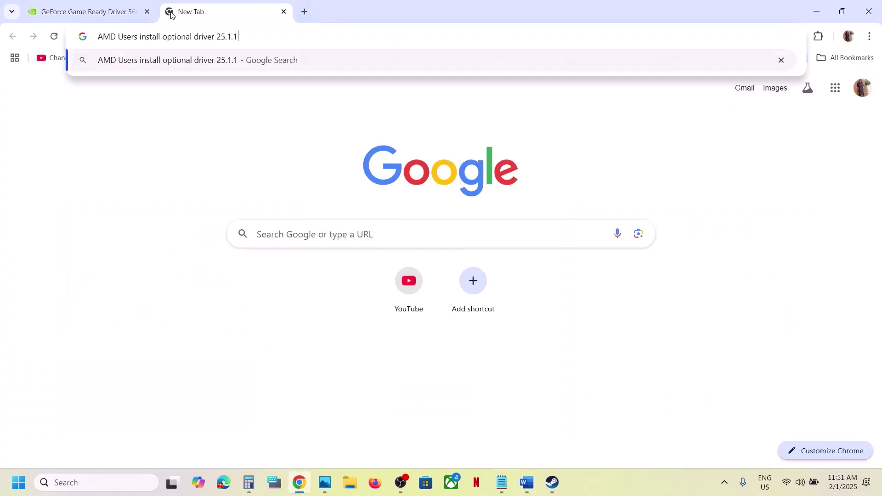
key(Return)
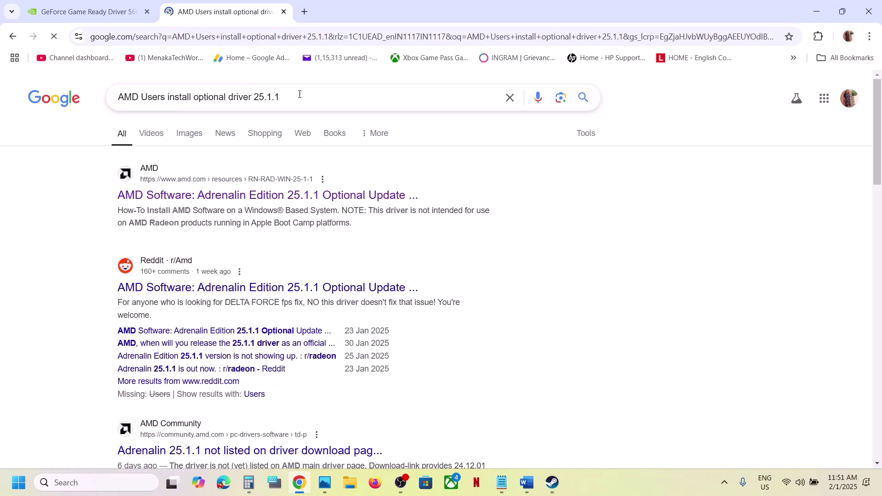
click(277, 198)
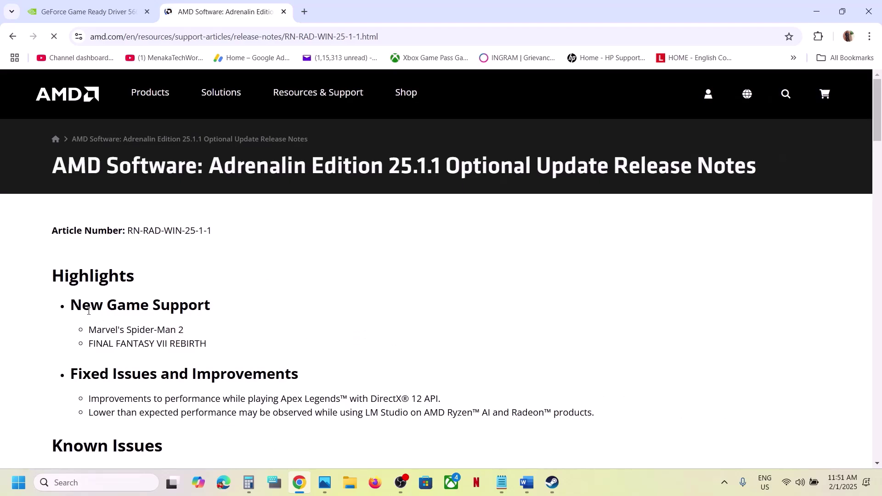
Highlight Marvel's Spider-Man 2 under New Game Support and follow the 25.1.1 Optional Update Driver download link for Windows 10 & 11 64-bit
drag(89, 329, 183, 330)
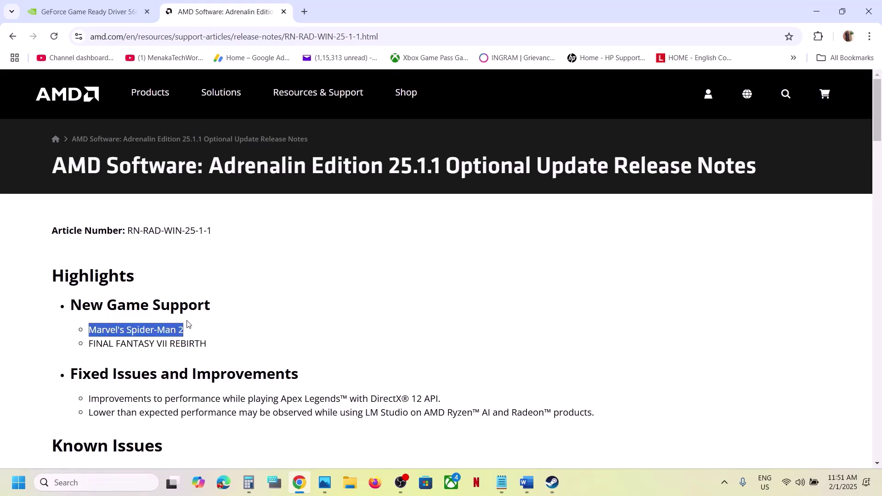
scroll(187, 324, down, 2)
scroll(187, 324, down, 8)
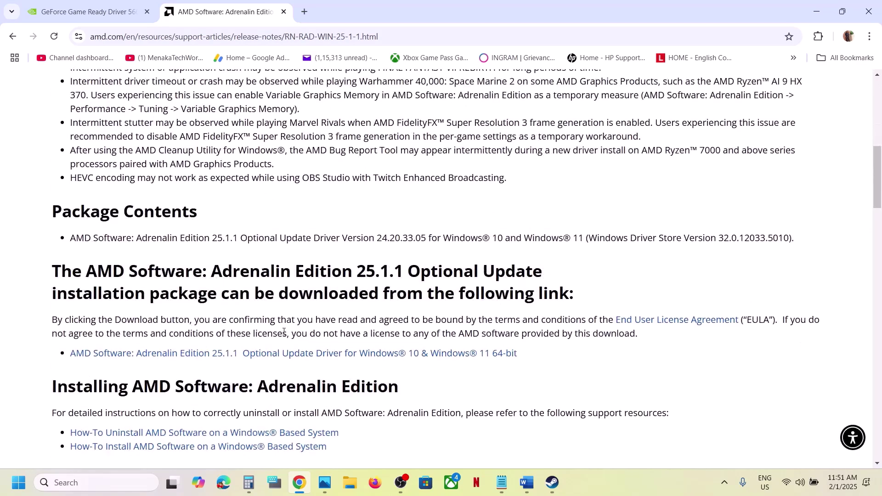
click(315, 356)
Return to the Word guide and read Step 5 on disabling DLSS Ray Reconstruction in the launcher
click(551, 482)
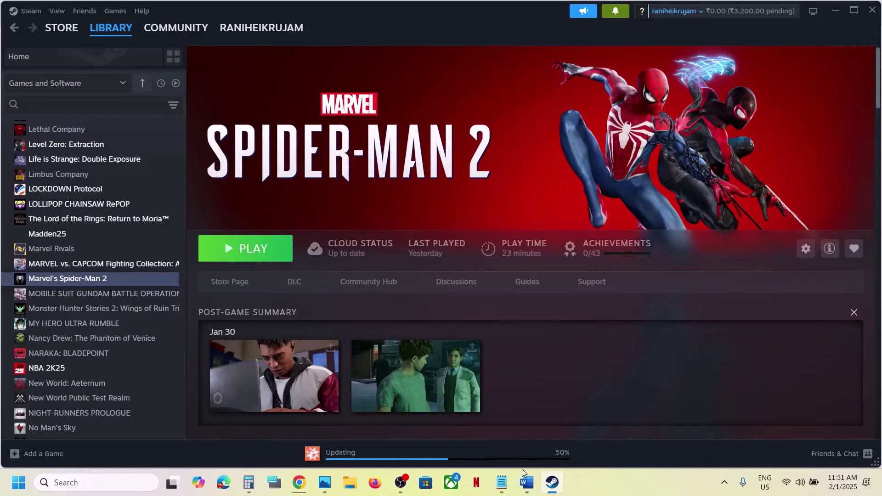
click(527, 483)
scroll(357, 368, down, 5)
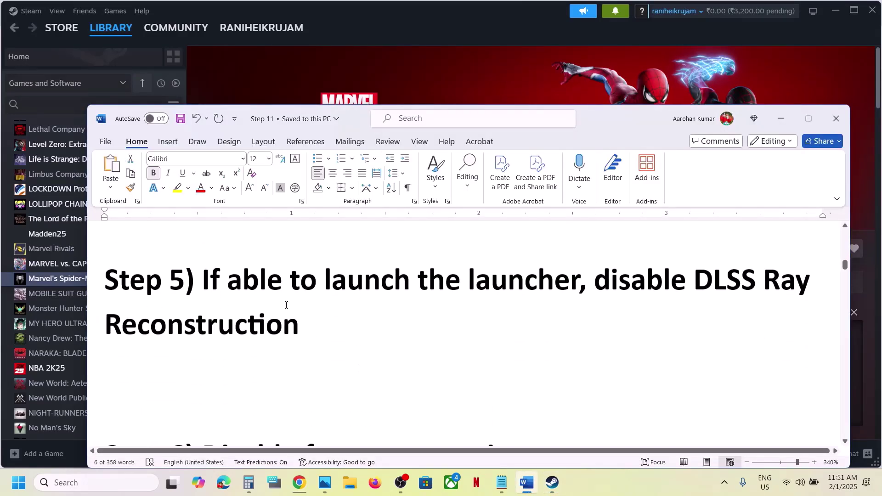
drag(205, 281, 448, 325)
click(362, 331)
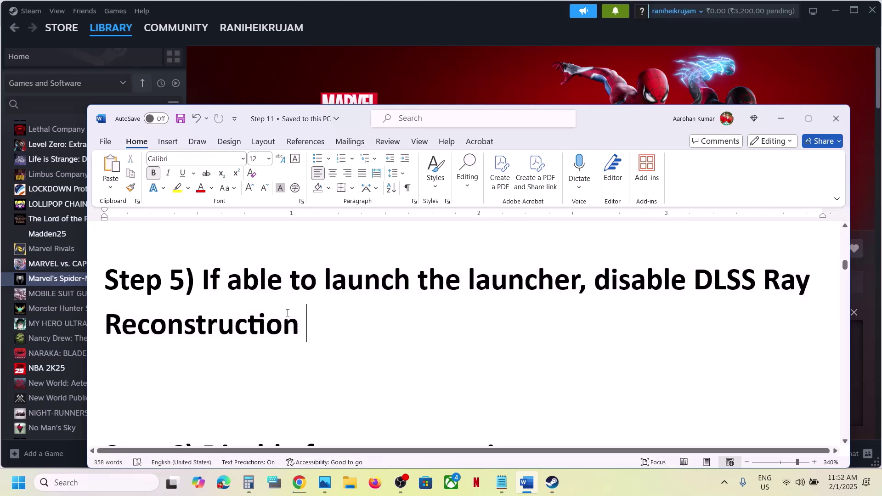
Launch Marvel's Spider-Man 2 from the Steam library and open the Graphics settings in its launcher
click(354, 69)
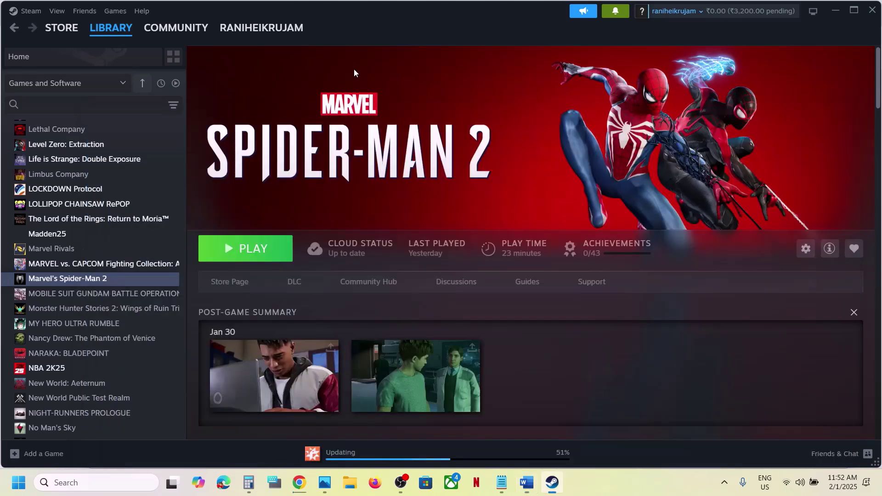
click(258, 250)
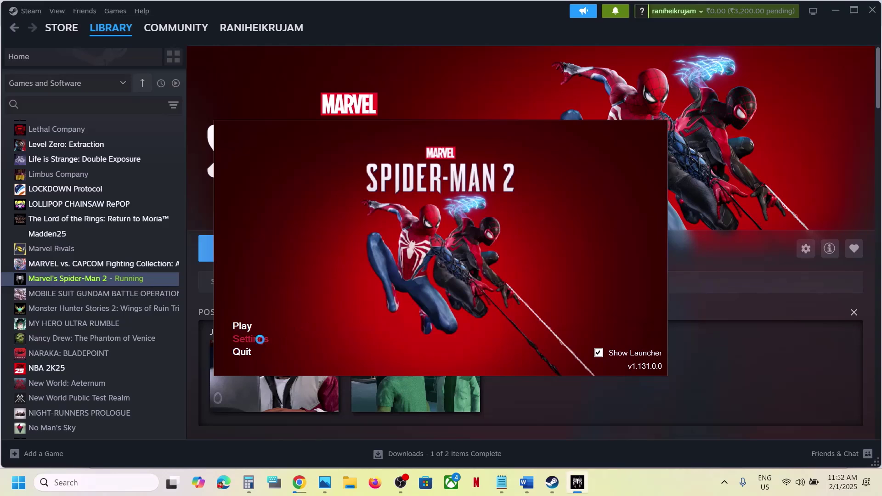
click(260, 340)
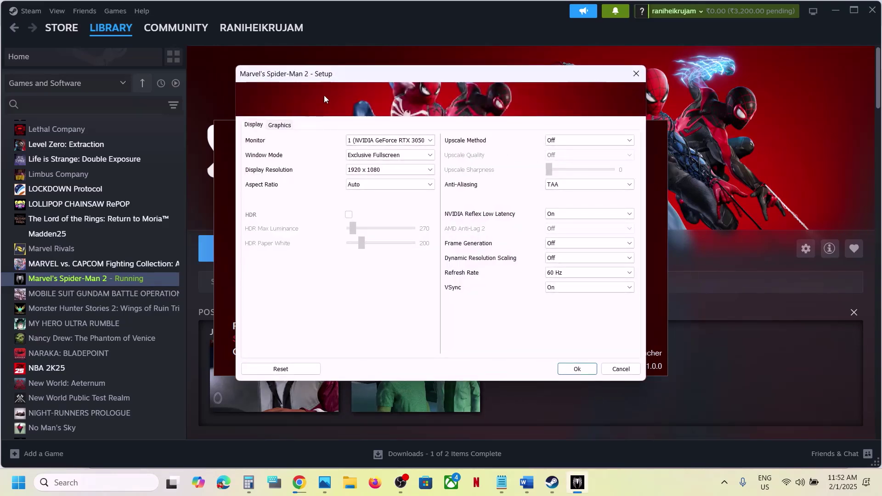
click(280, 127)
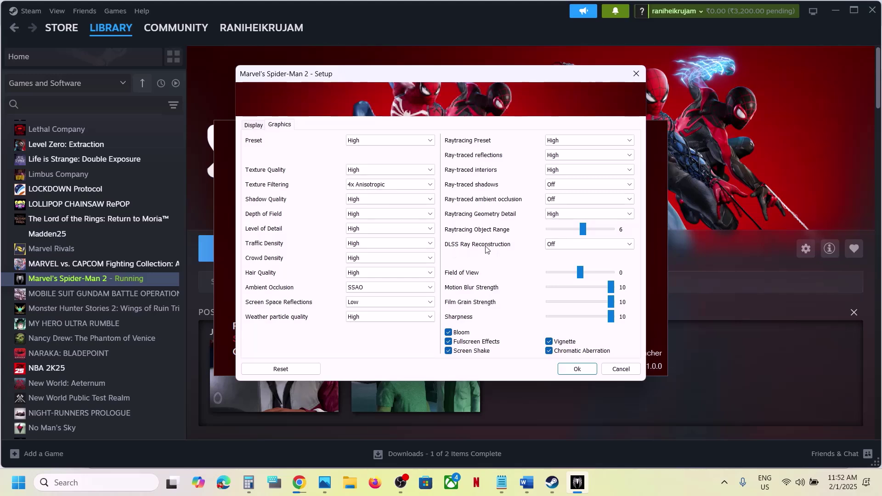
Switch DLSS Ray Reconstruction to LEGACY and back to Off
click(558, 243)
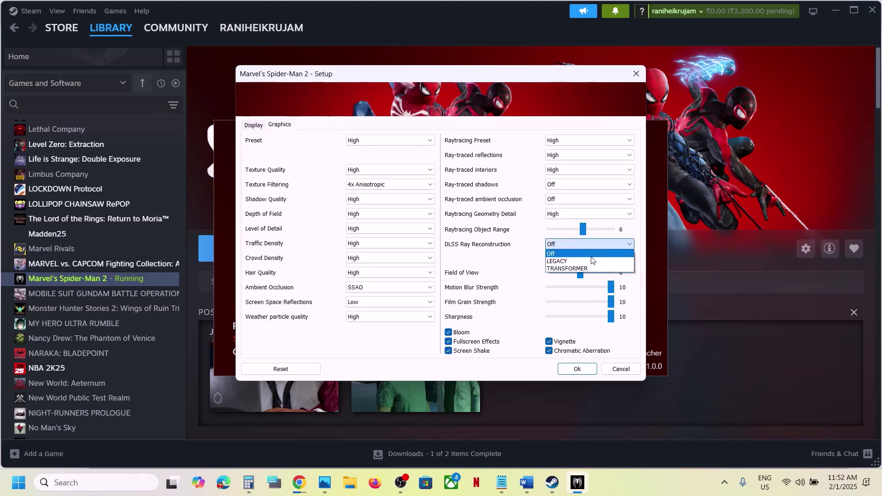
click(592, 261)
click(572, 247)
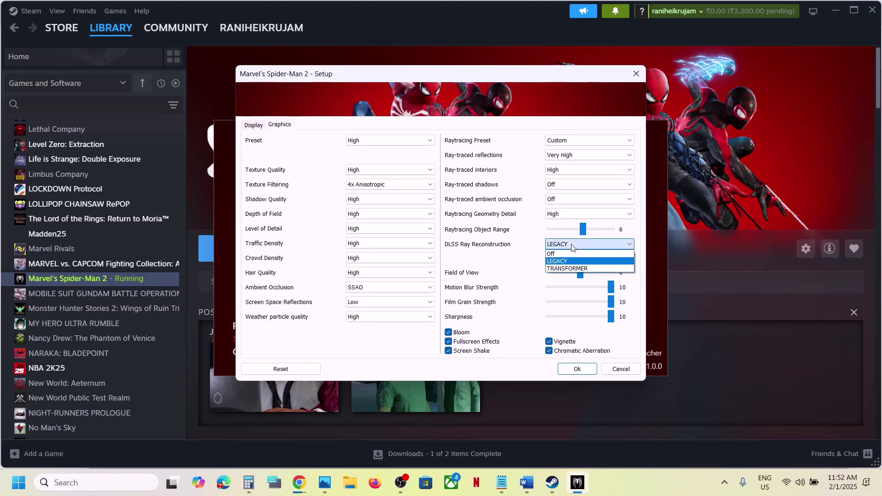
click(574, 254)
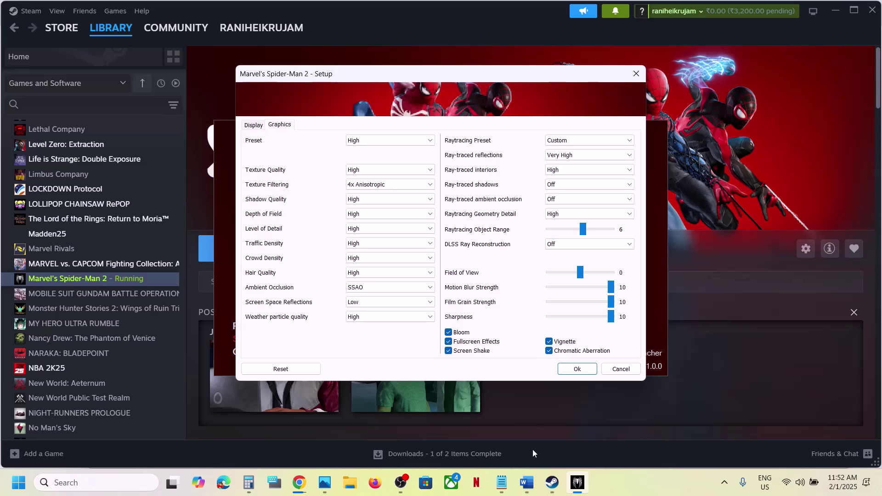
Read Step 6 of the Word guide on disabling frame generation and show the launcher's Display settings
click(527, 483)
scroll(365, 356, down, 3)
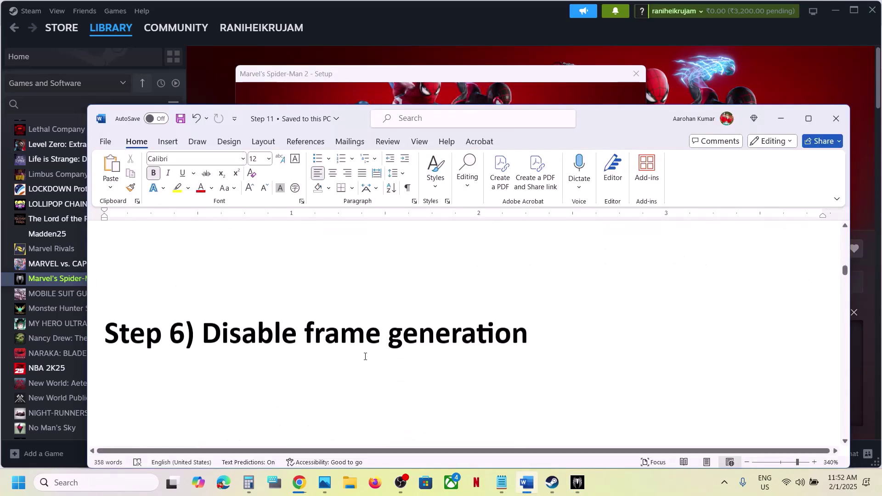
drag(203, 332, 533, 336)
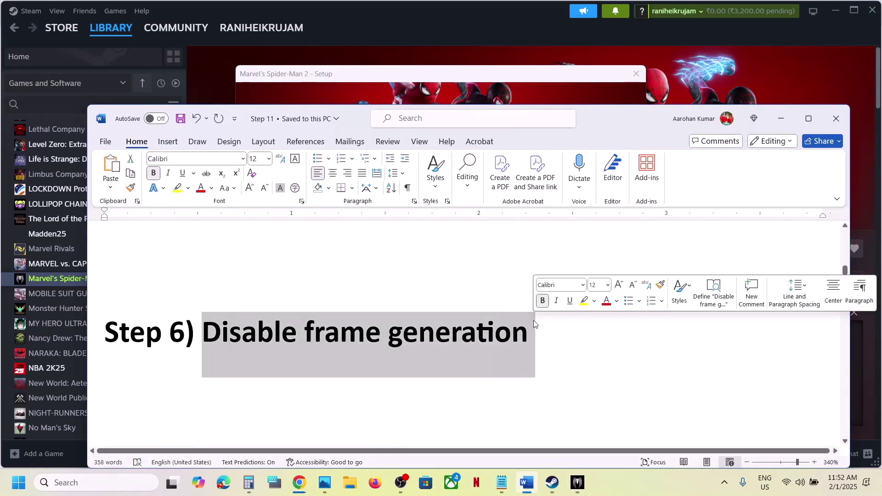
click(780, 118)
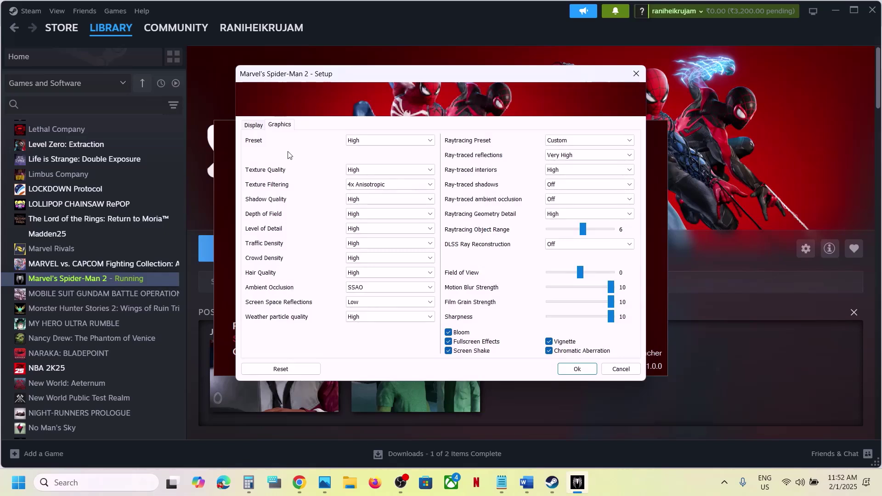
click(252, 125)
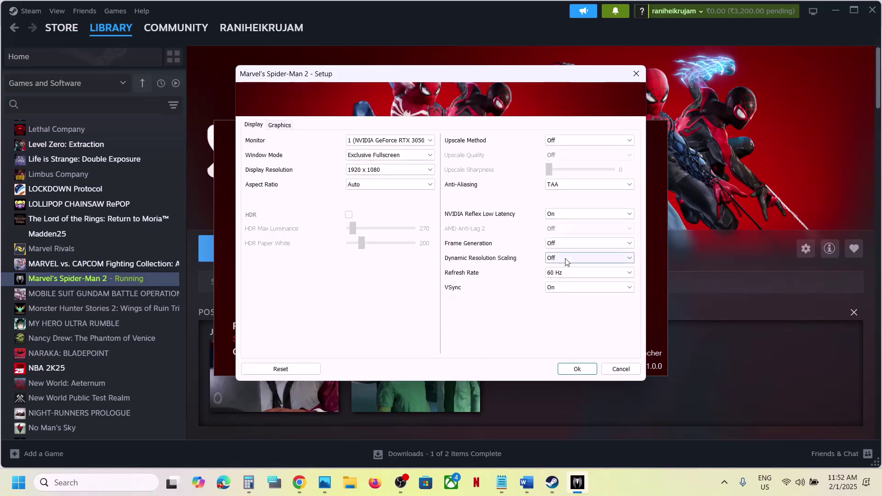
Set Frame Generation to Off in the launcher's Display settings
click(562, 244)
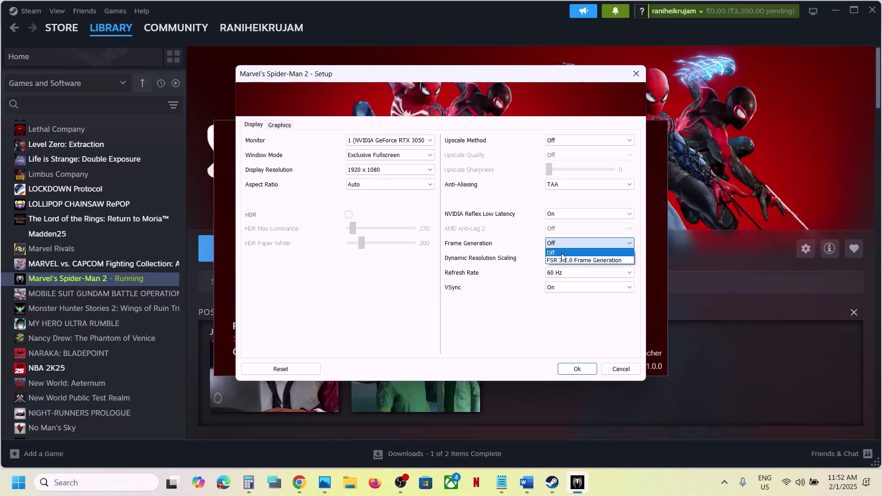
click(560, 255)
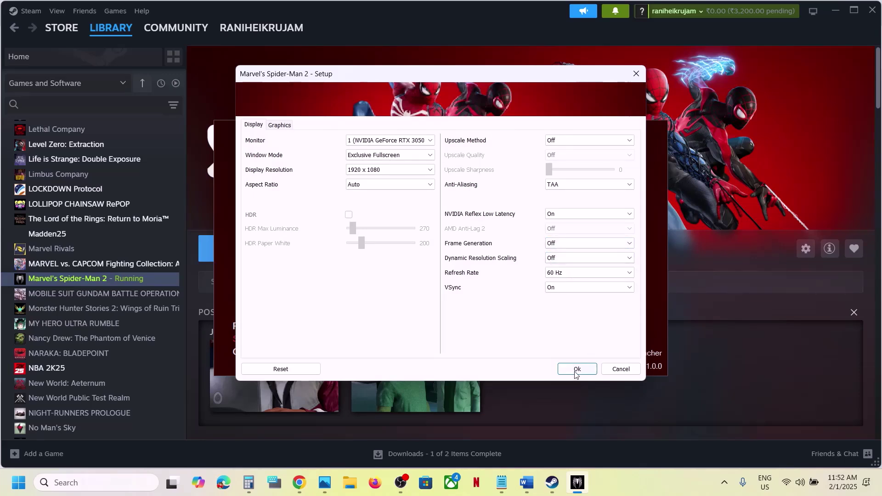
Read Step 7 of the Word guide on turning off ray tracing and set the launcher's Raytracing Preset to Off
click(526, 482)
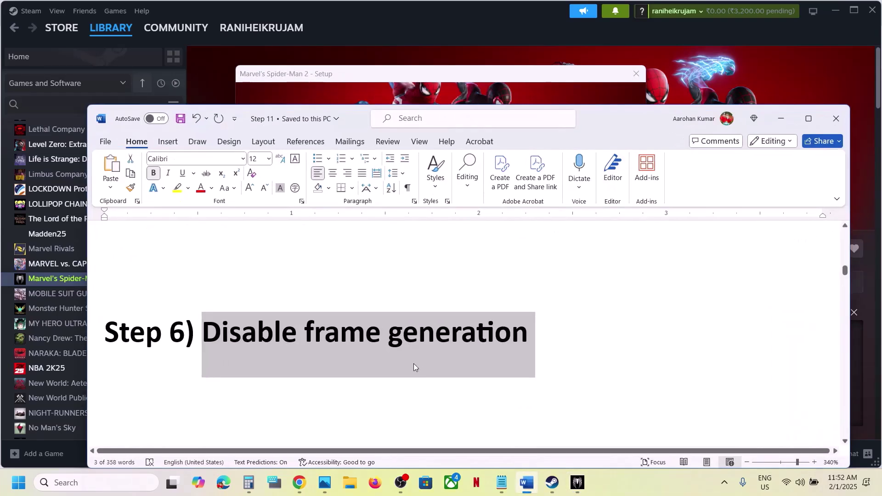
scroll(414, 363, down, 3)
mouse_move(292, 349)
mouse_down()
mouse_move(468, 345)
mouse_move(202, 345)
mouse_up()
click(470, 341)
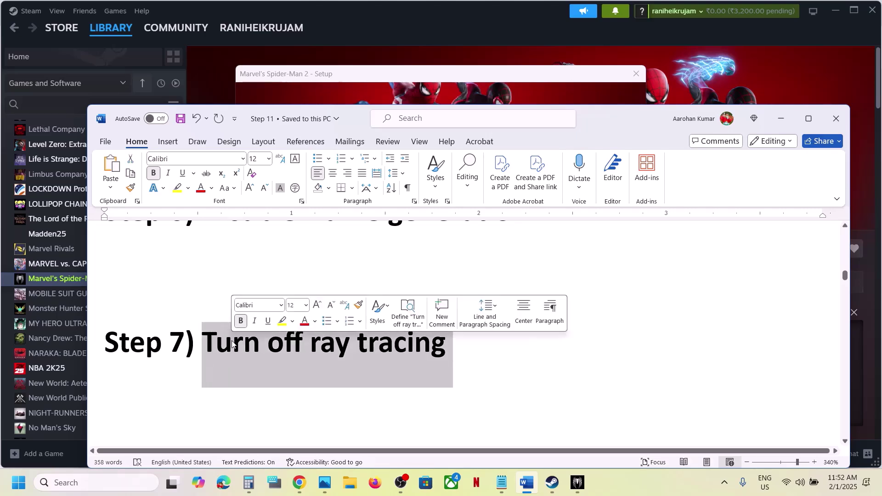
click(781, 119)
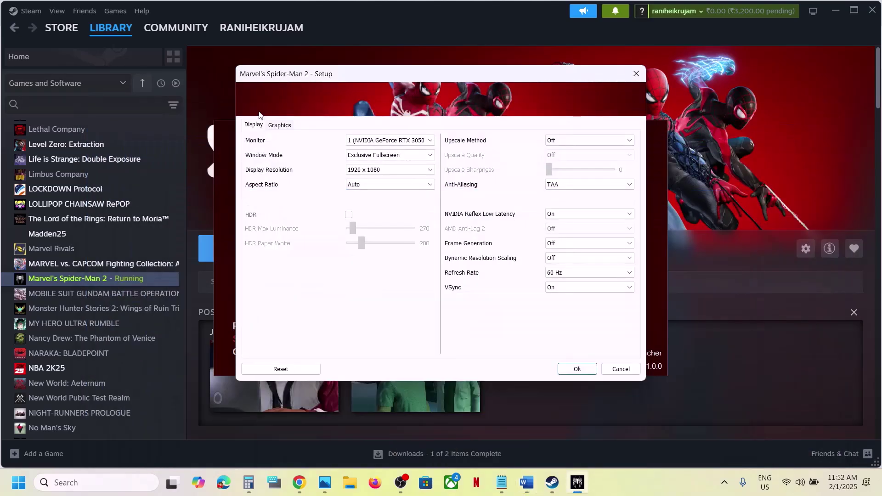
click(274, 126)
click(590, 144)
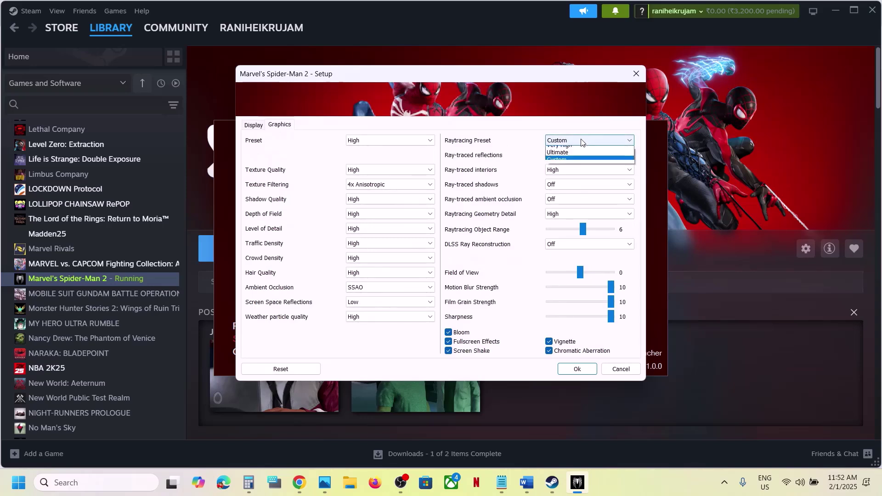
click(559, 152)
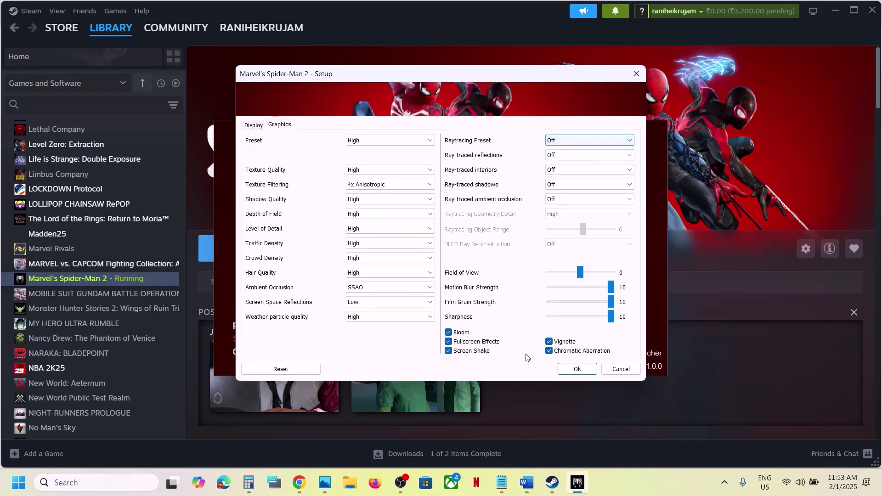
Read the ray tracing part of Step 8 in the Word guide and set the launcher's Raytracing Preset to High
click(527, 482)
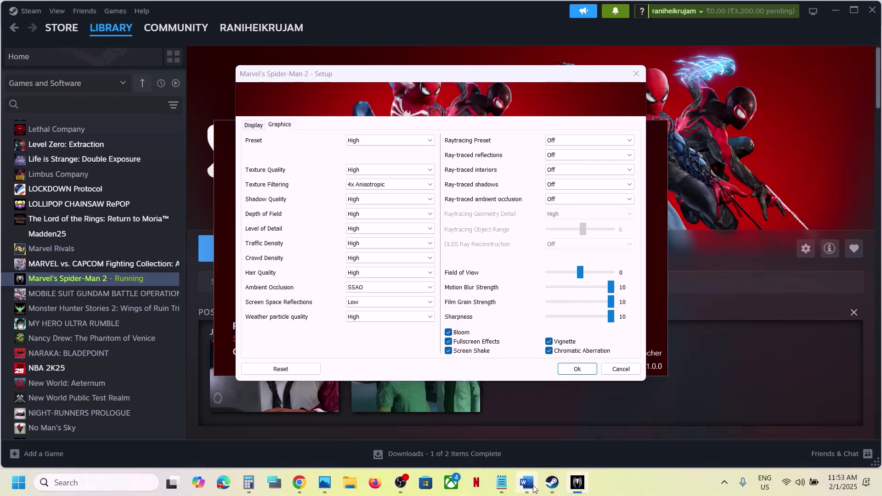
scroll(434, 340, down, 4)
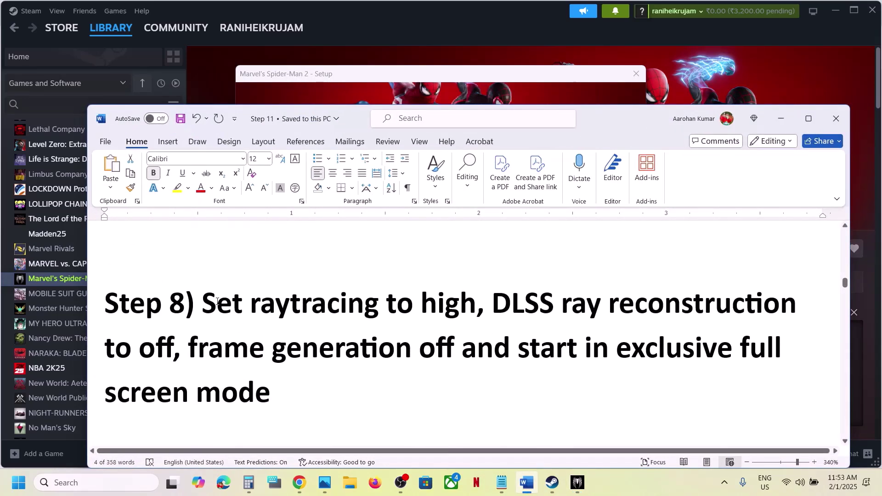
drag(205, 301, 477, 307)
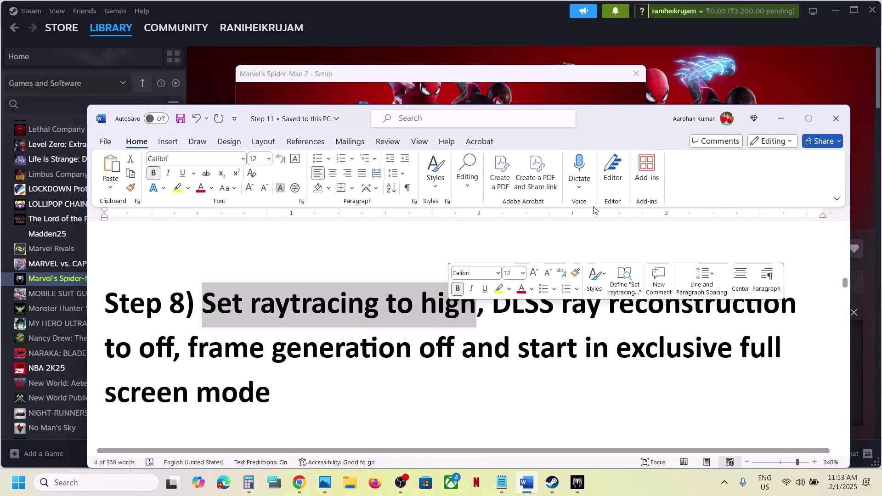
key(alt+Tab)
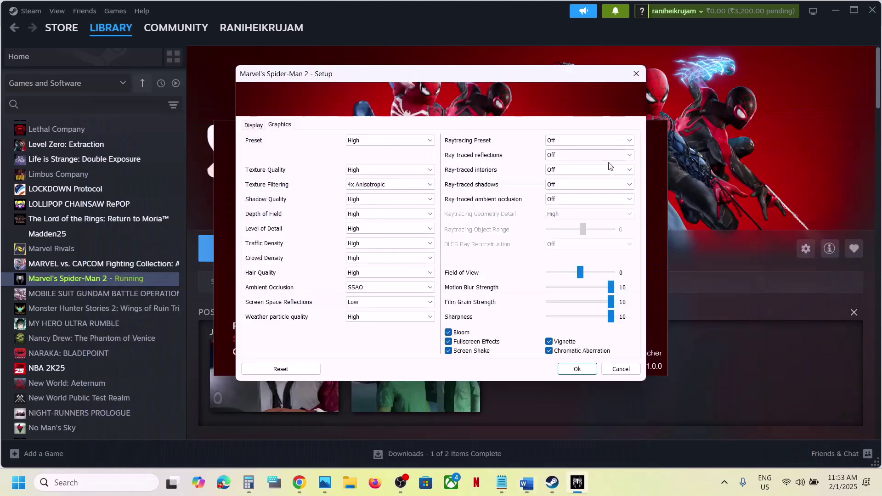
click(567, 140)
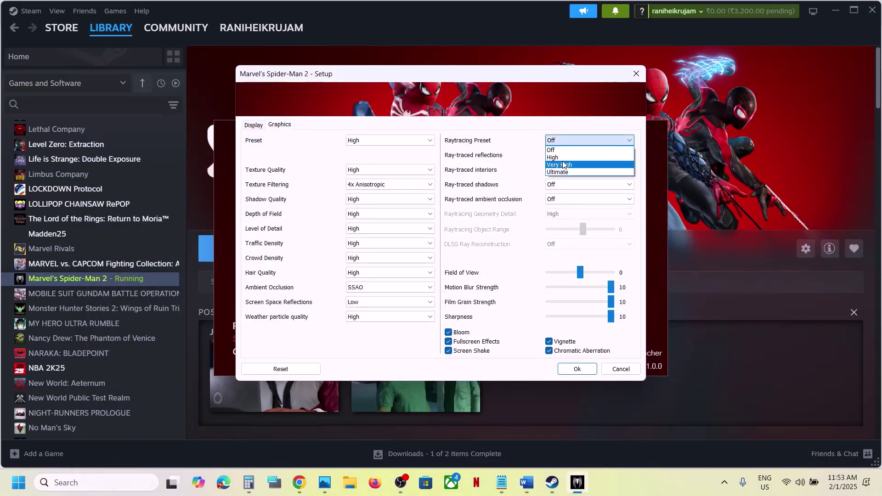
click(563, 159)
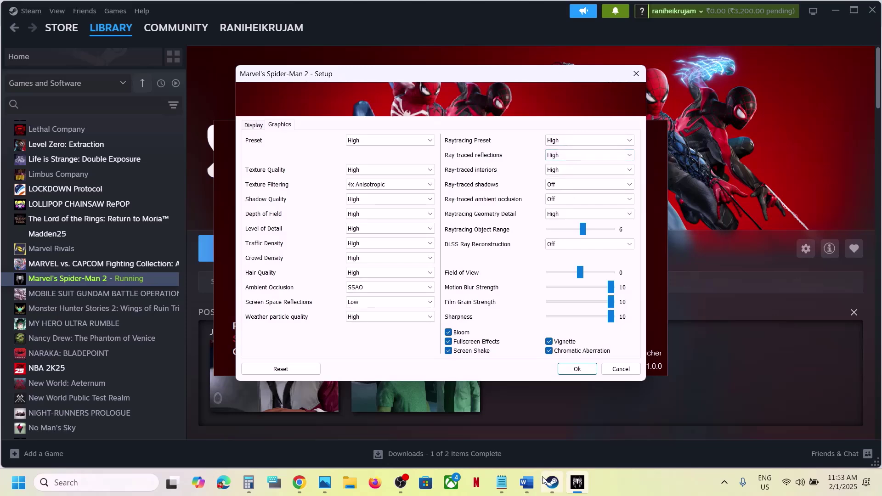
Read the DLSS ray reconstruction and frame generation parts of Step 8 in Word and check both options in the launcher settings
click(527, 483)
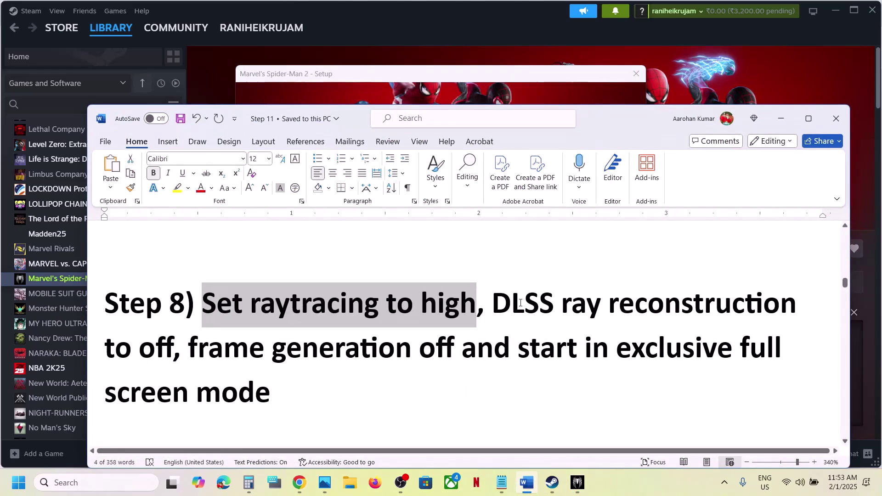
drag(521, 303, 185, 350)
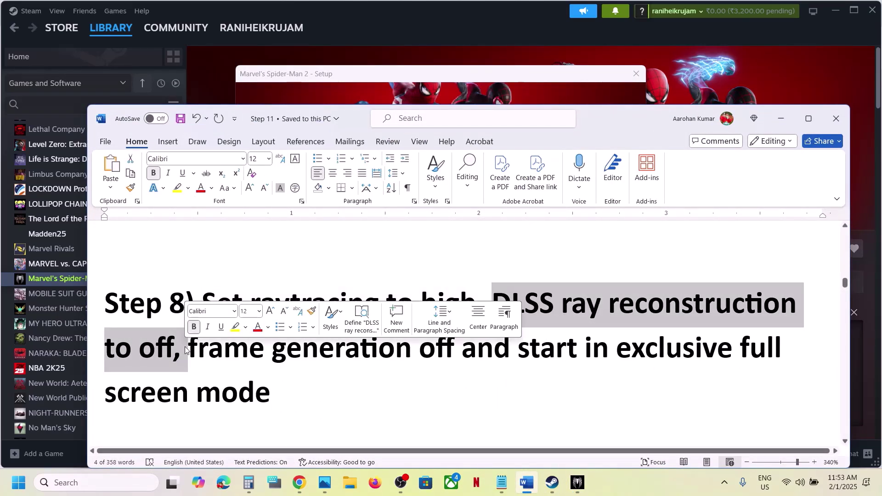
click(781, 118)
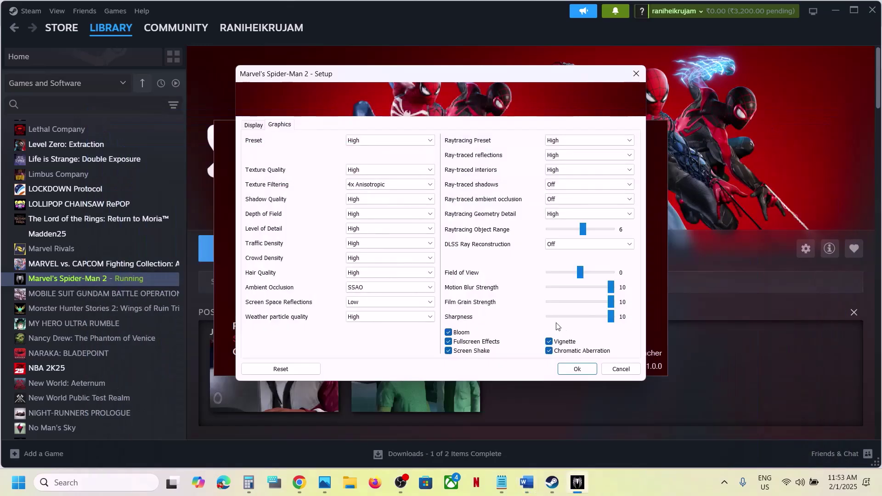
click(527, 483)
drag(236, 354, 412, 353)
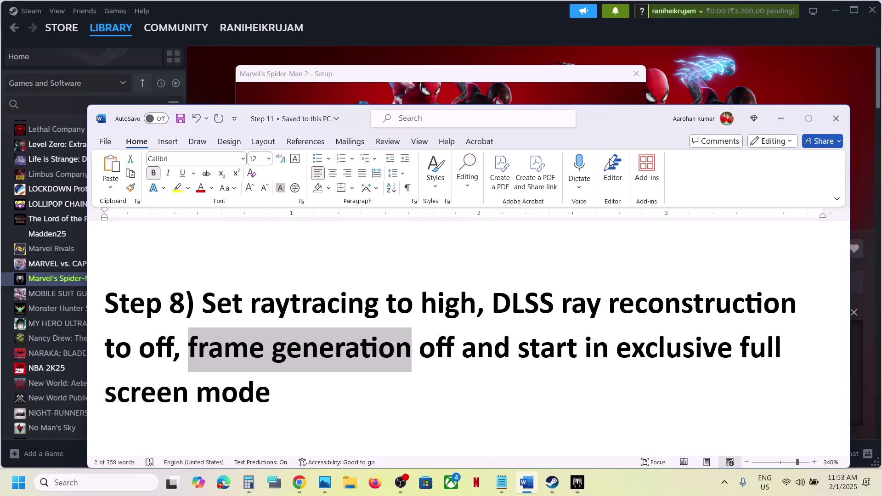
click(781, 118)
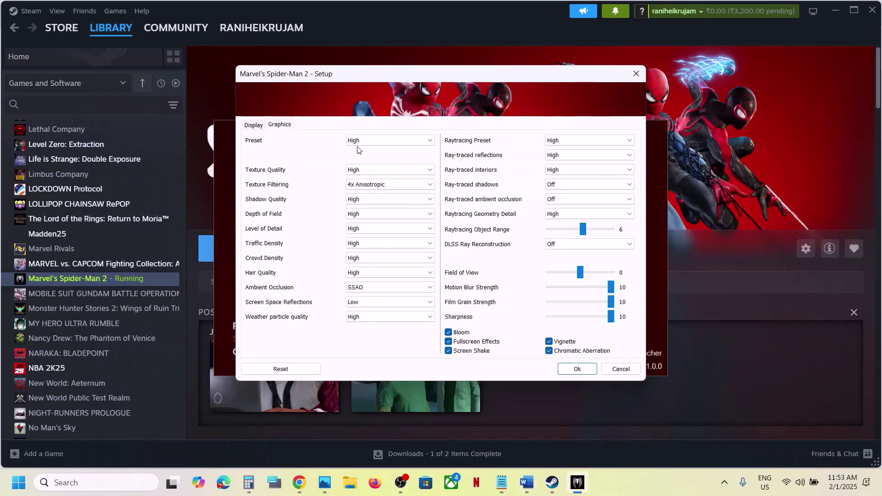
click(254, 125)
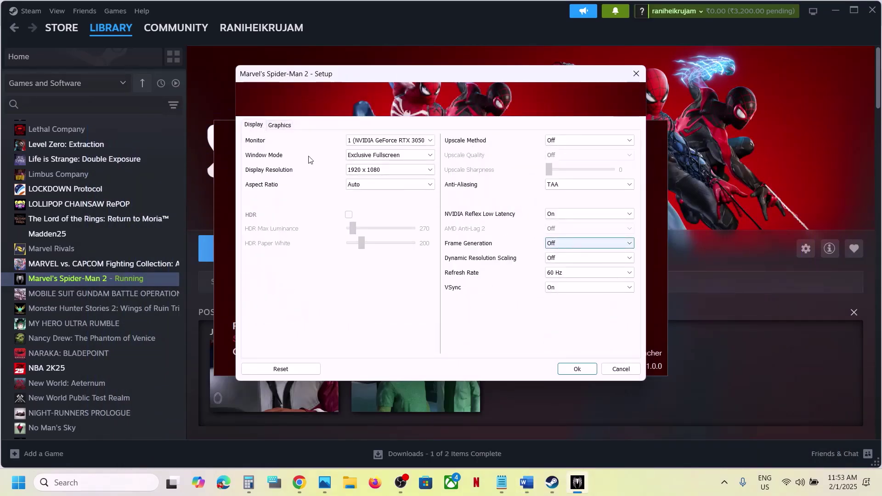
Set Window Mode to Exclusive Fullscreen in the launcher's Display settings and save the setup
click(278, 125)
click(257, 128)
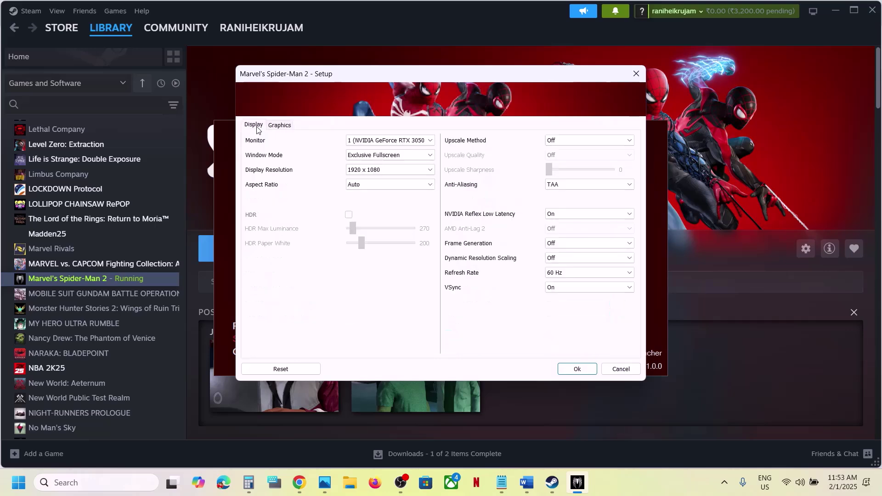
click(402, 156)
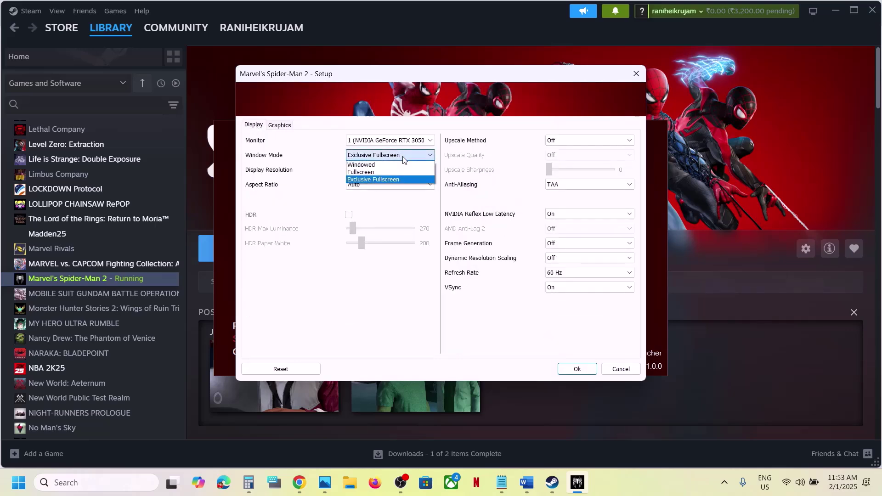
click(401, 179)
click(578, 369)
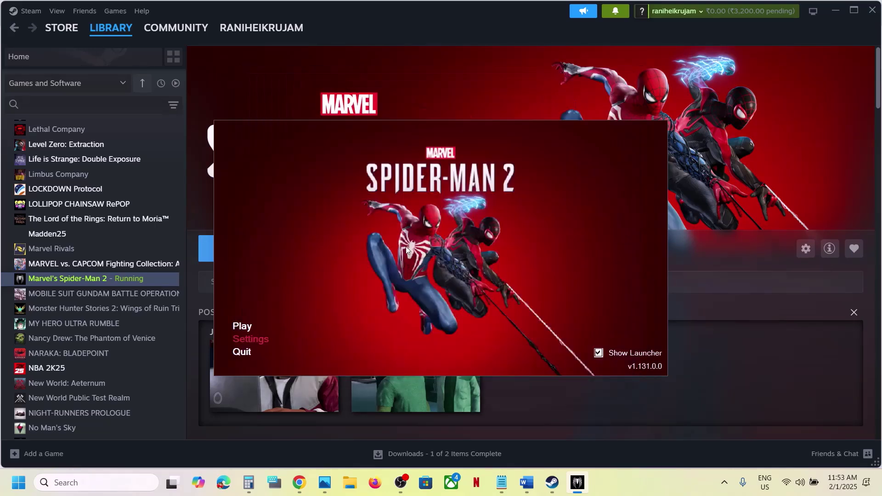
Read Step 9 of the Word guide on disabling HDR and check the HDR option in the launcher's Display settings
click(528, 483)
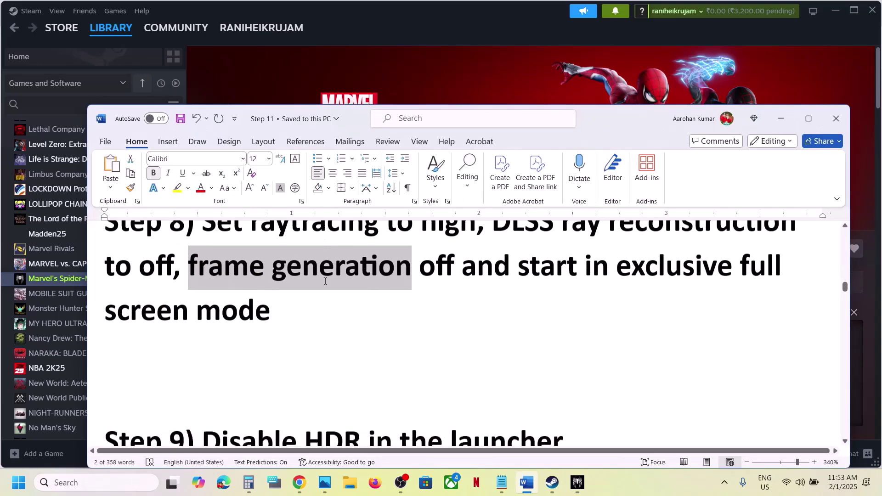
scroll(325, 281, down, 3)
drag(275, 284, 735, 294)
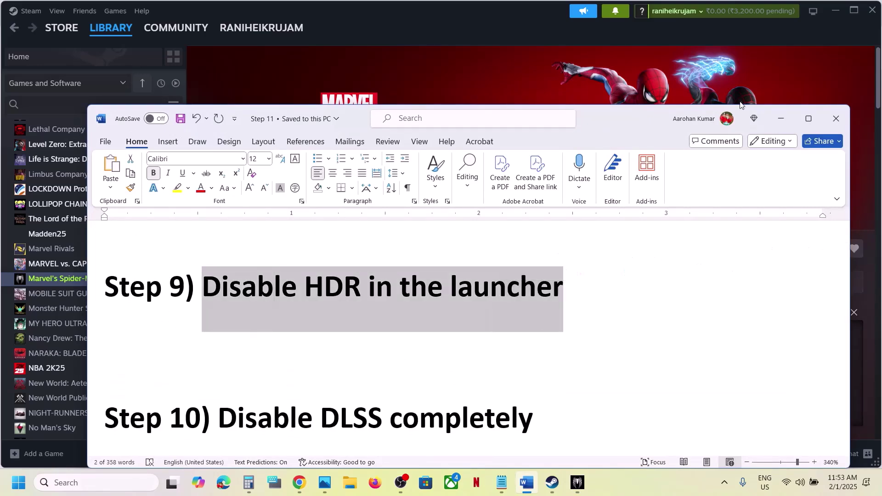
click(781, 118)
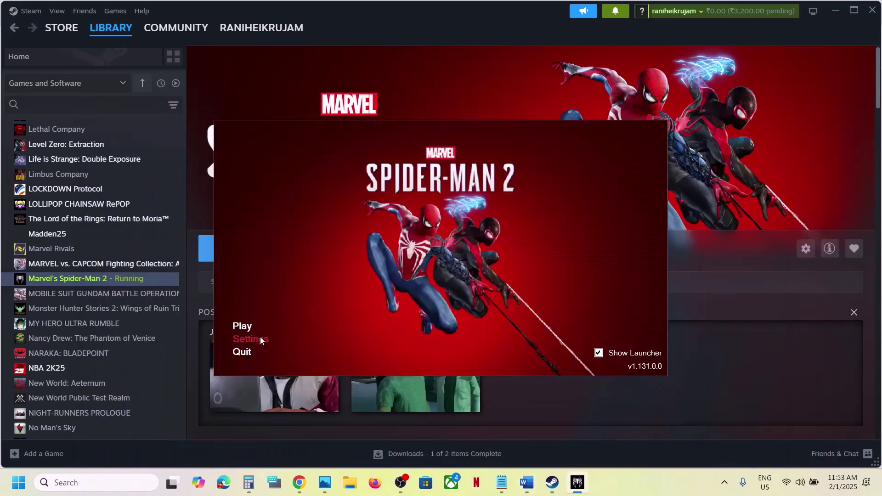
click(251, 344)
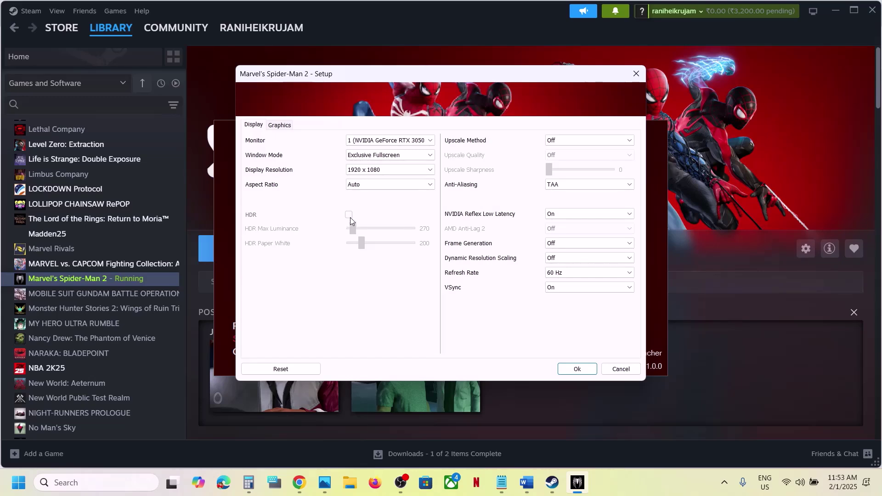
Return to the Word guide and read Step 10 on disabling DLSS completely
click(551, 483)
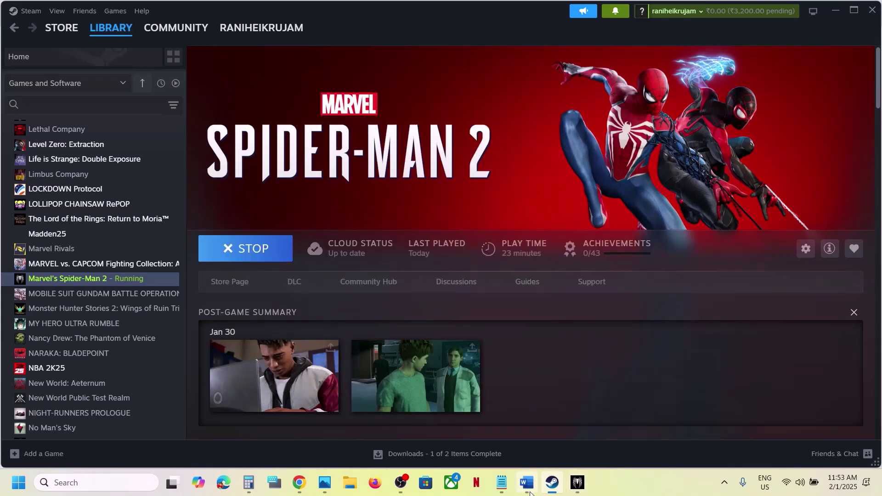
click(528, 489)
scroll(419, 347, down, 3)
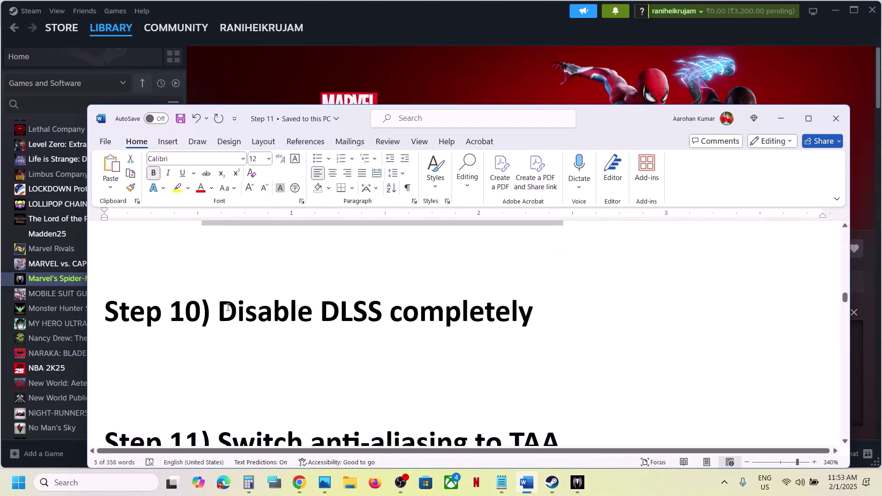
drag(228, 307, 490, 320)
scroll(486, 358, down, 2)
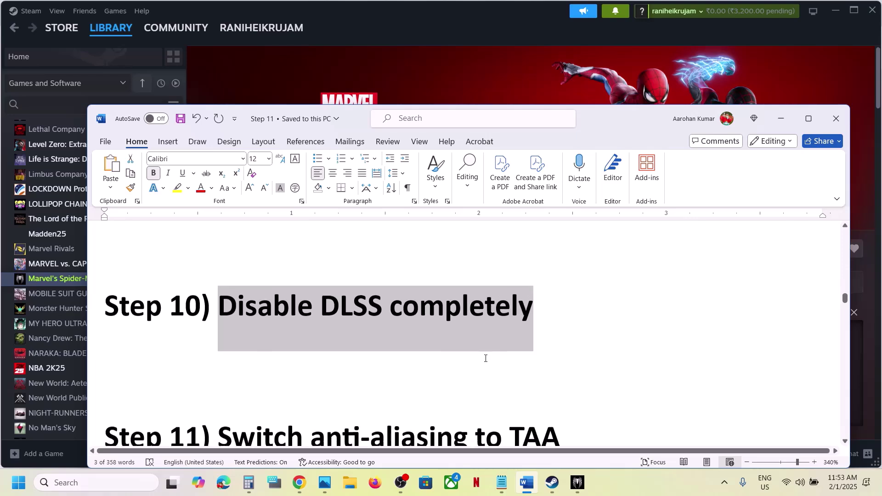
Switch the launcher's Upscale Method to DLSS and back to Off
click(578, 483)
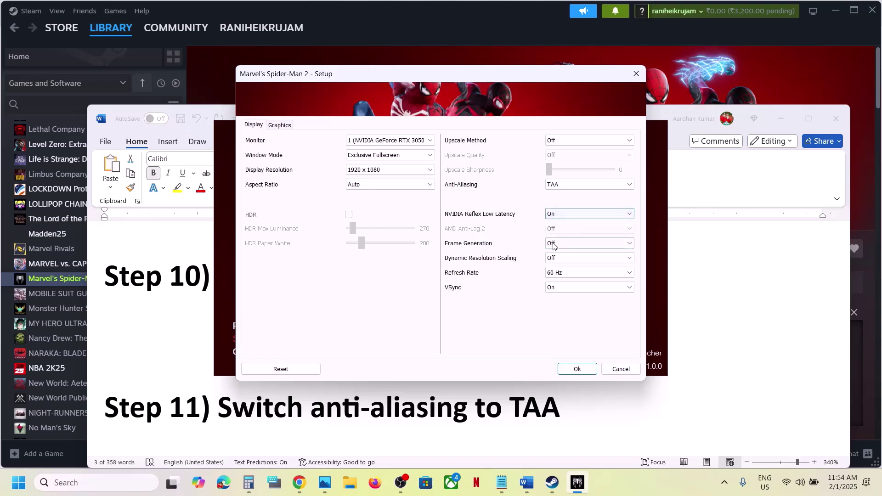
click(574, 142)
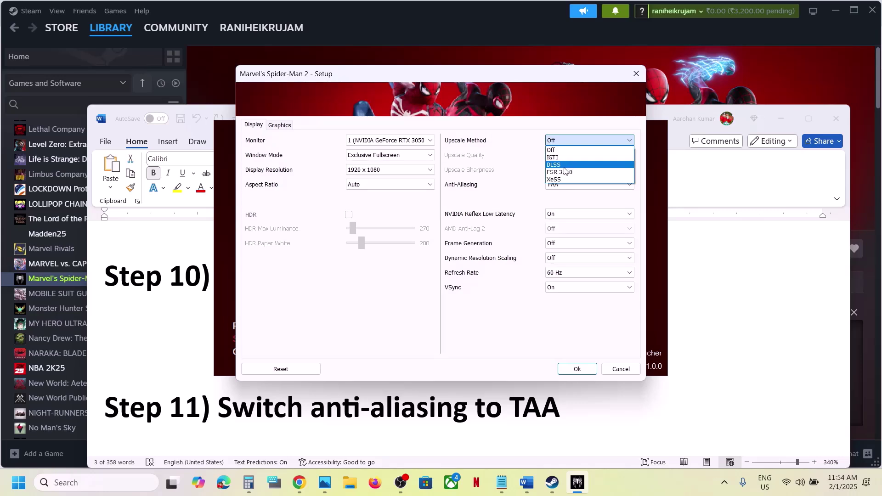
click(565, 166)
click(578, 141)
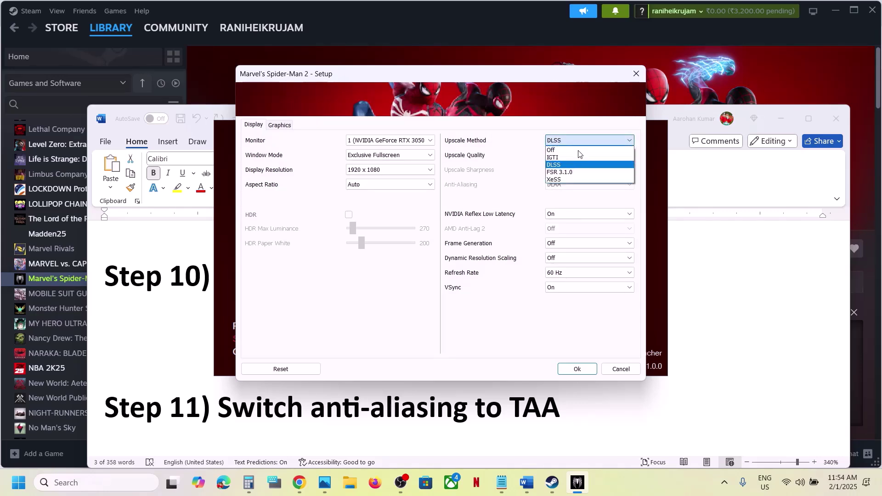
click(573, 151)
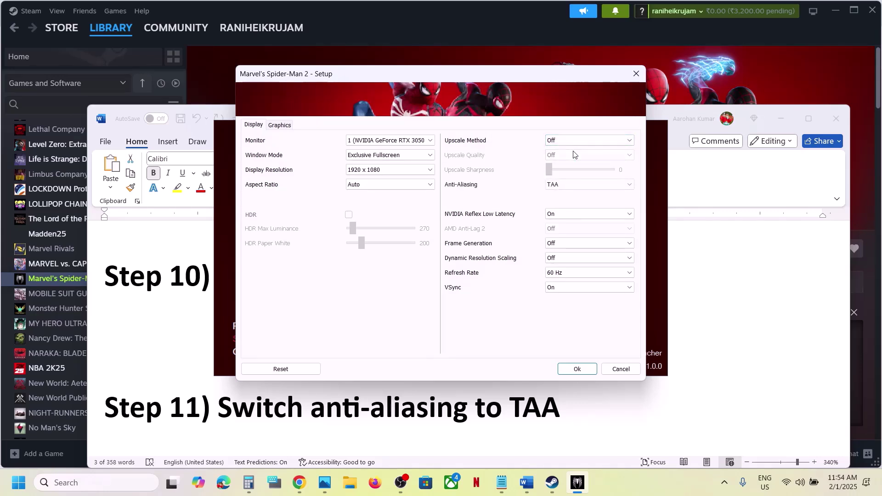
Set Anti-Aliasing to TAA in the launcher's Display settings and save the setup
click(577, 185)
click(562, 204)
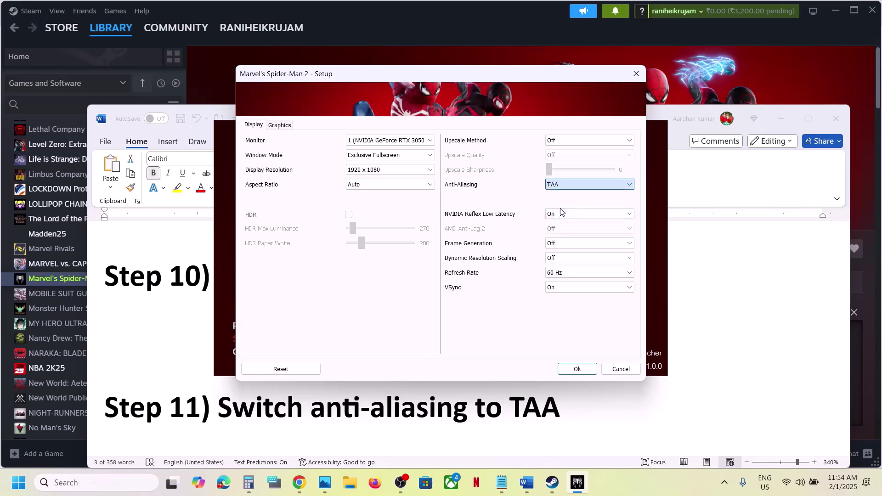
click(575, 368)
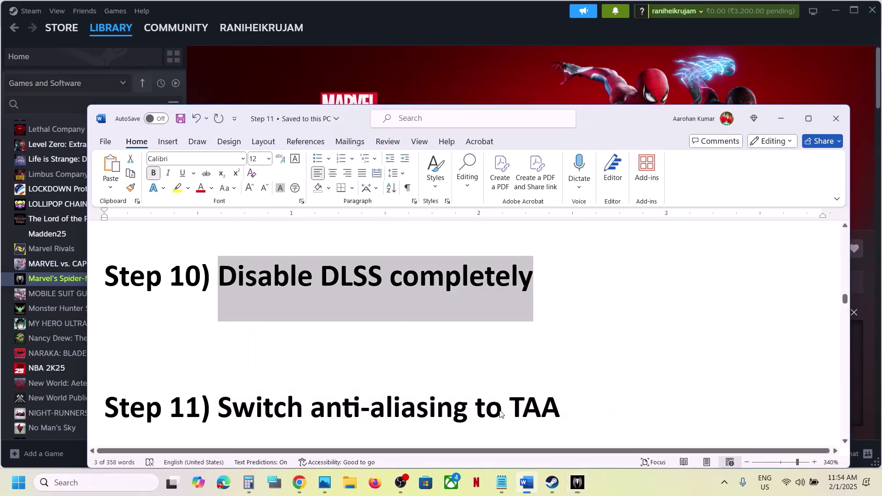
Move on to Step 12 in the Word guide and quit the Marvel's Spider-Man 2 launcher
scroll(500, 413, down, 5)
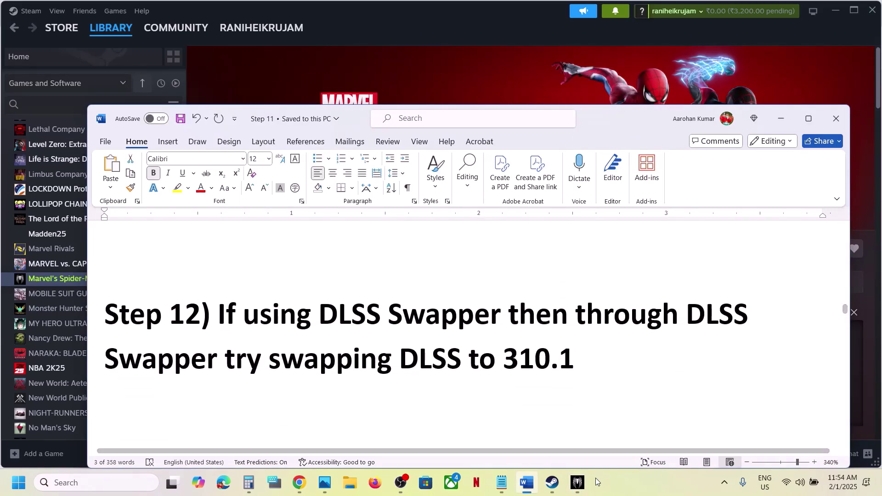
click(577, 483)
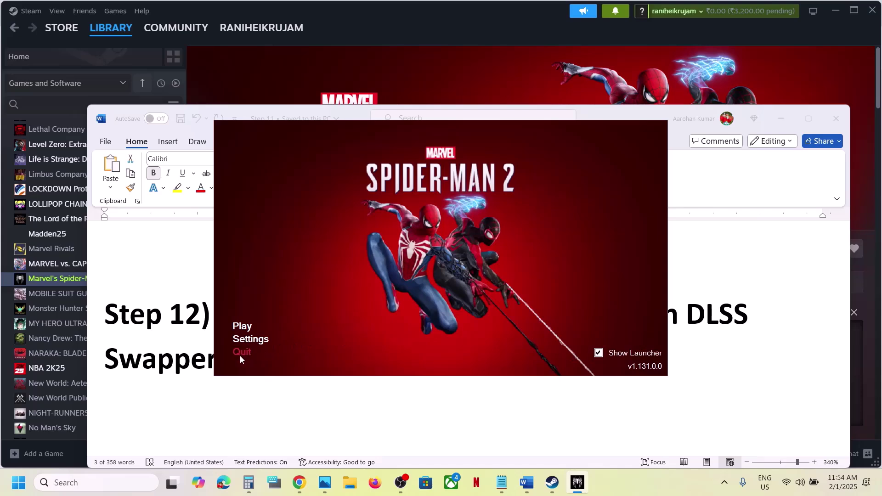
click(241, 354)
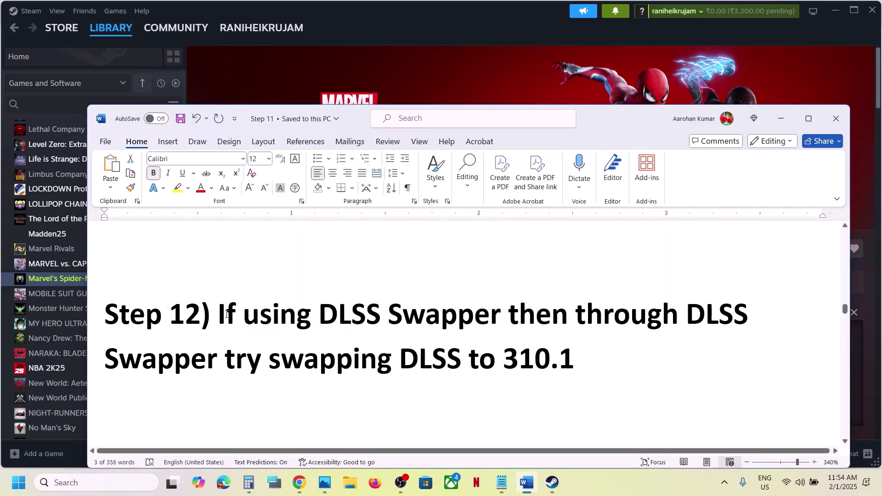
Read Step 12 of the Word guide on swapping DLSS to 310.1 through DLSS Swapper
drag(224, 314, 620, 320)
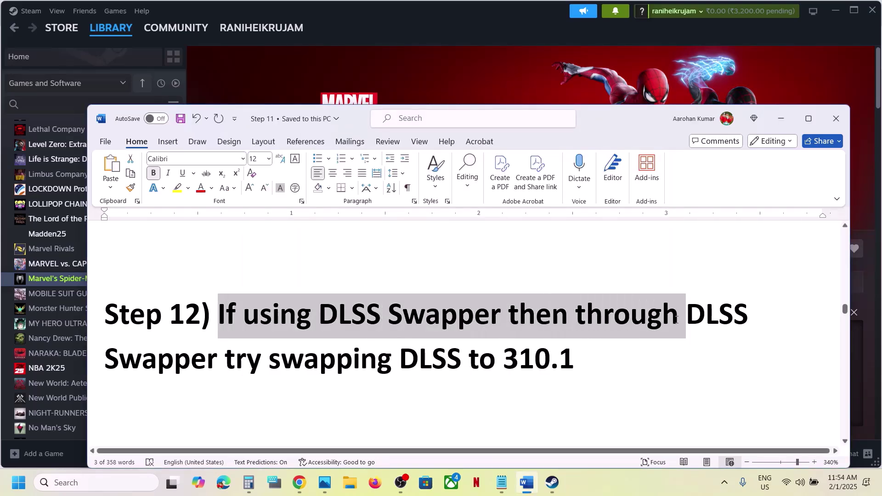
drag(675, 318, 586, 357)
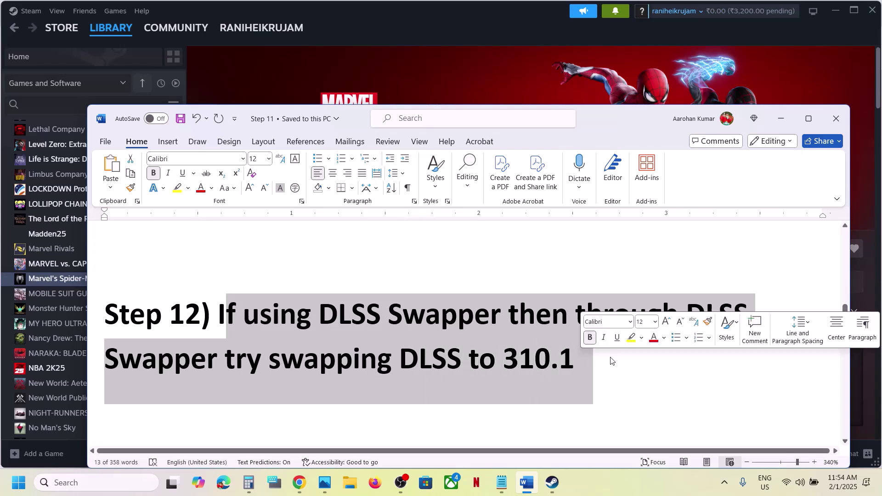
click(584, 357)
Search Windows for "dlss", launch DLSS Swapper and maximize its window
click(74, 482)
text(disco)
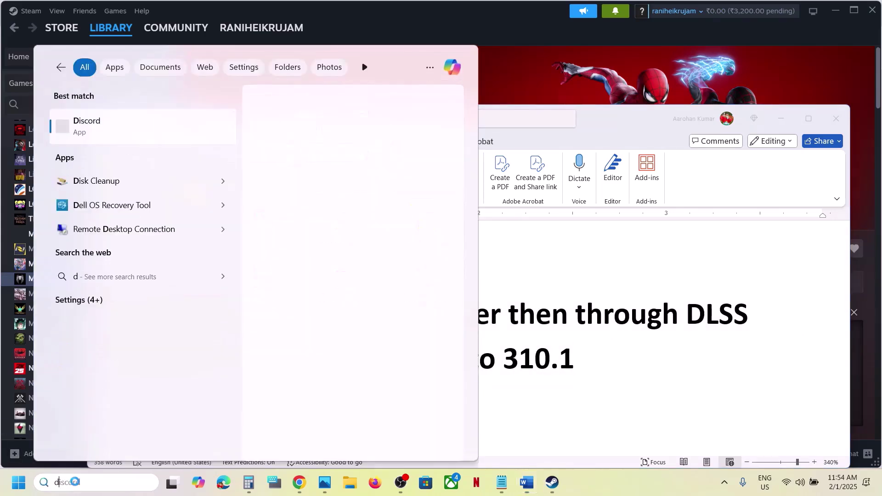
text(lss)
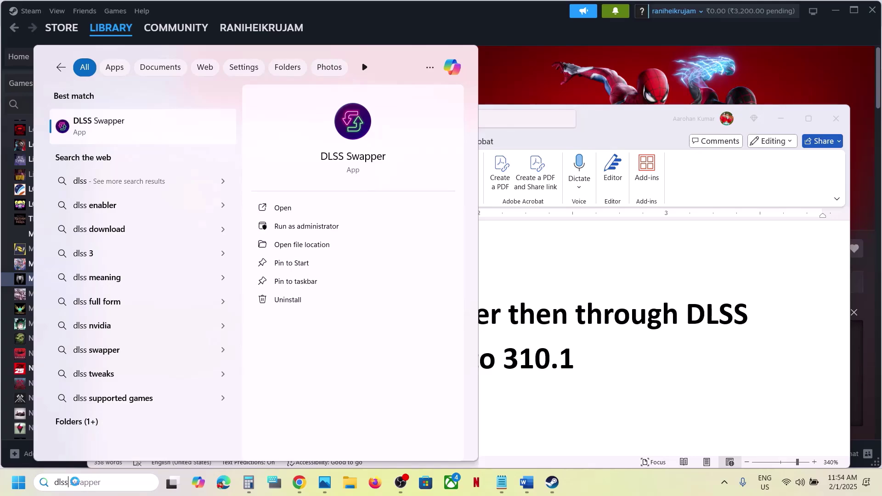
key(Escape)
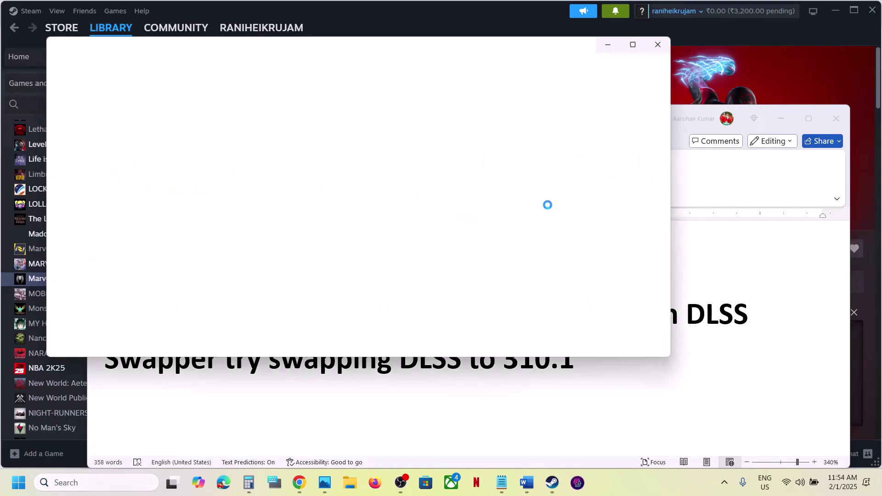
click(648, 39)
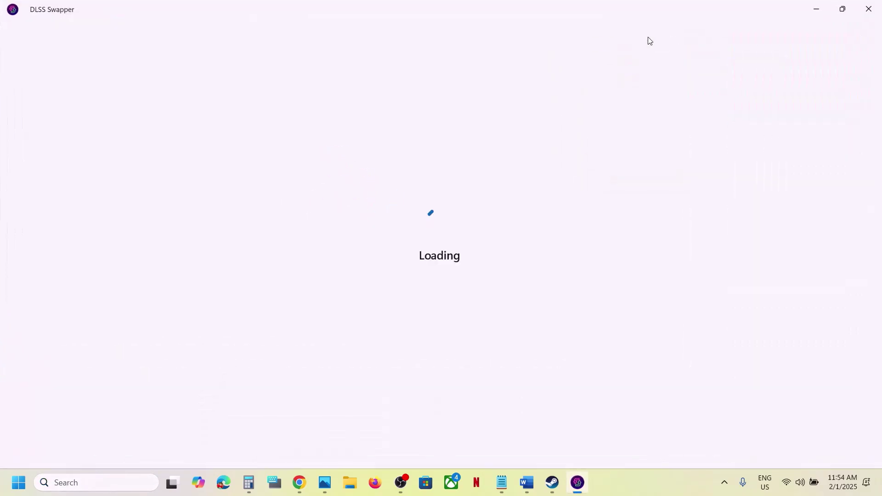
Swap the DLSS version of Marvel's Spider-Man 2 to v310.1 and close the game's details
scroll(526, 325, down, 15)
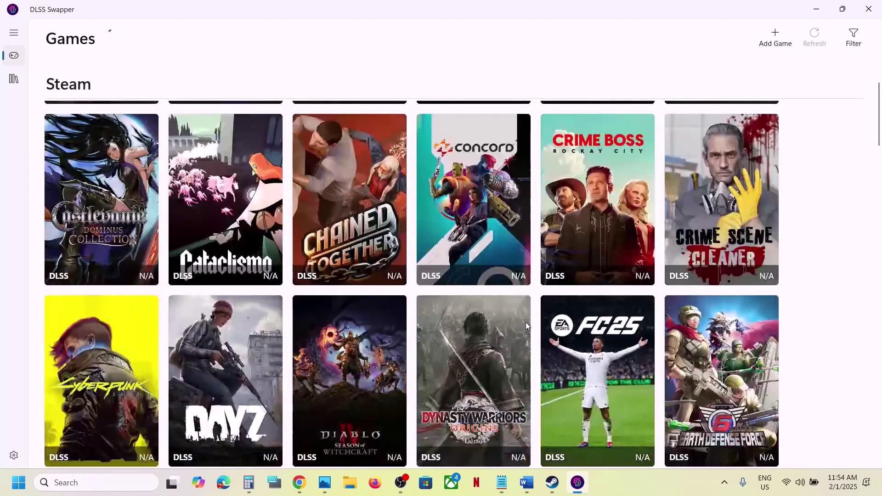
scroll(525, 321, down, 2)
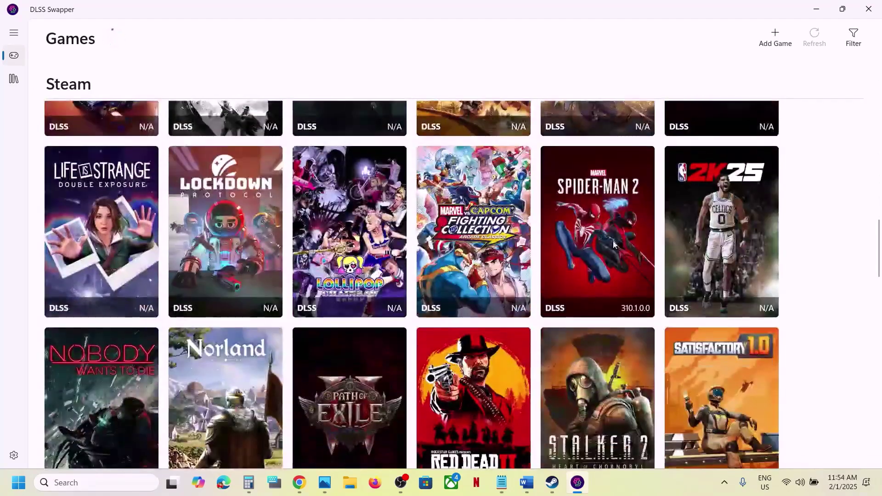
click(604, 253)
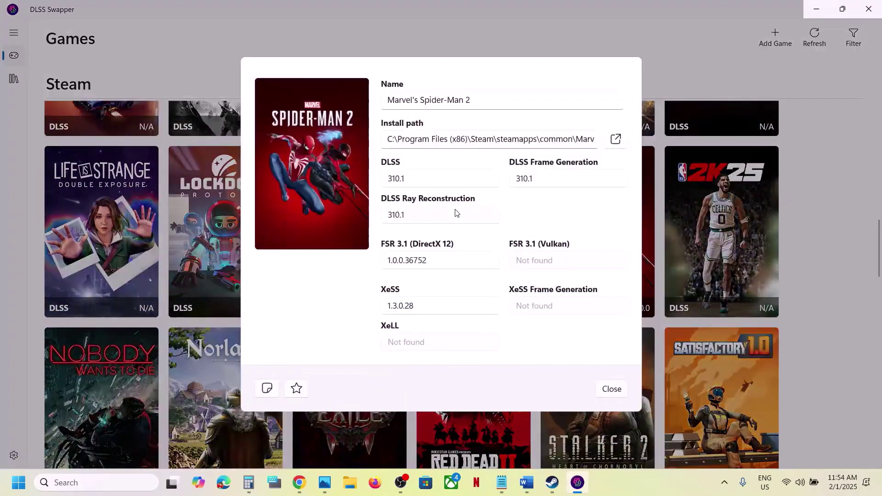
click(440, 180)
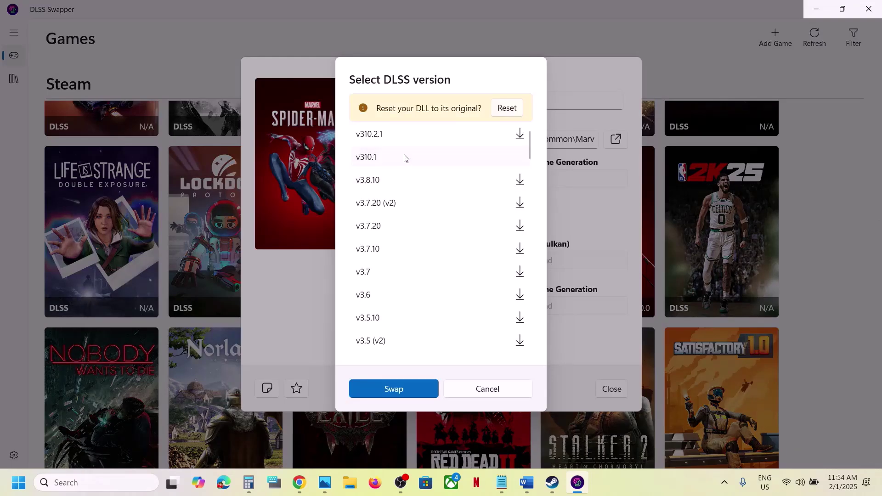
click(408, 387)
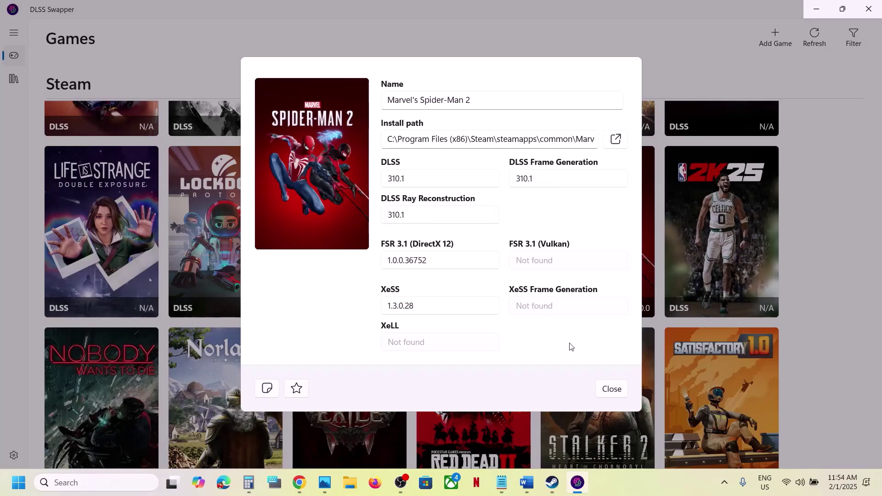
click(621, 390)
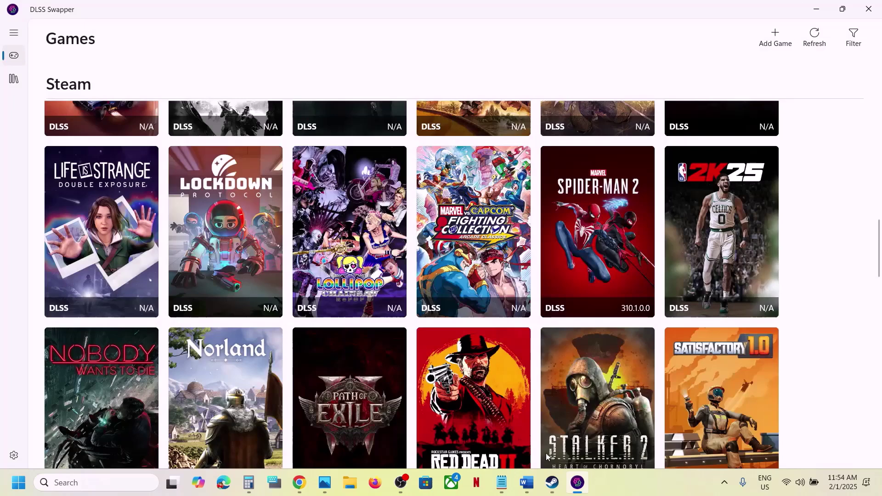
Return to the Word guide and read Step 13 on renaming or deleting the save game files
click(527, 482)
drag(221, 315, 591, 343)
scroll(591, 344, down, 3)
scroll(593, 344, down, 1)
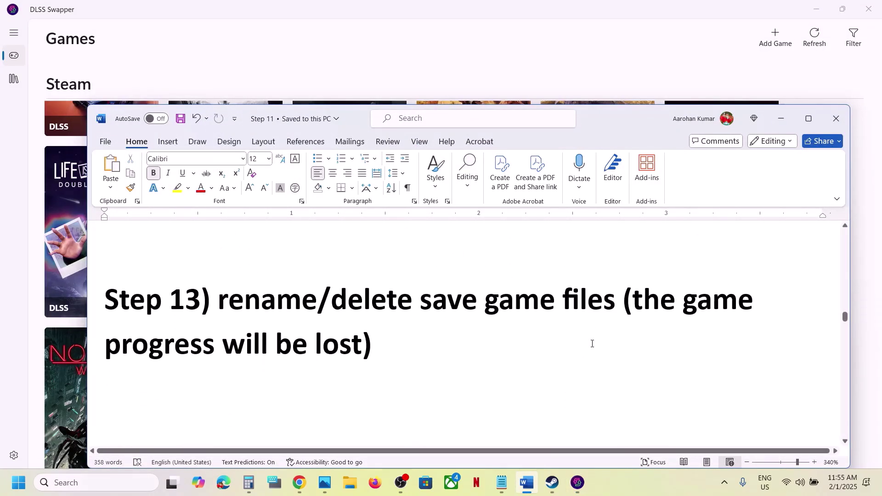
drag(225, 298, 628, 301)
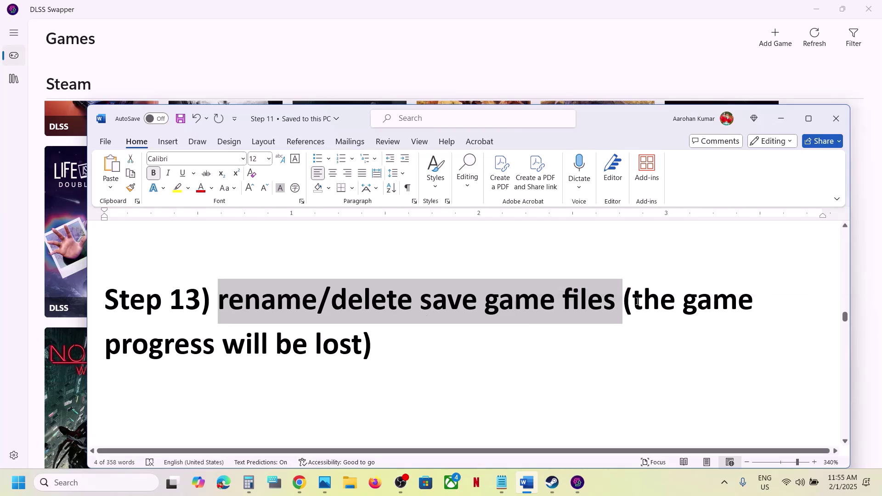
drag(634, 299, 376, 340)
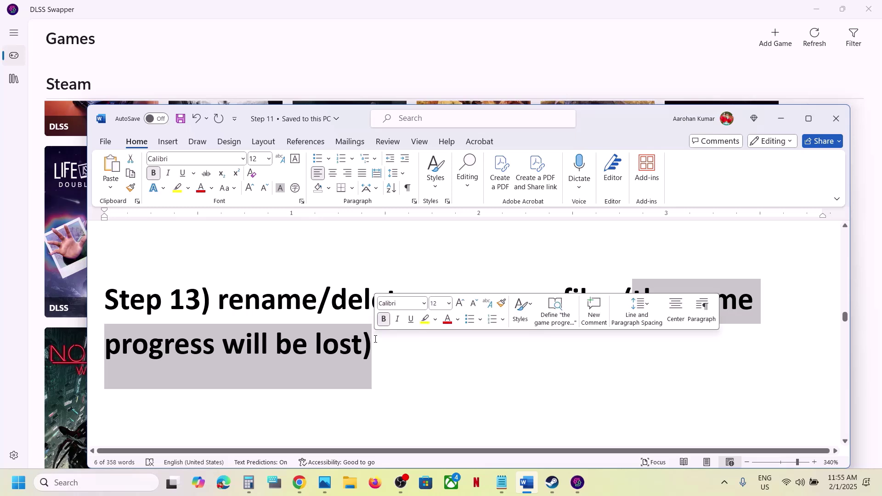
click(363, 441)
Open the Documents folder in File Explorer and copy the Marvel's Spider-Man 2 folder
click(350, 482)
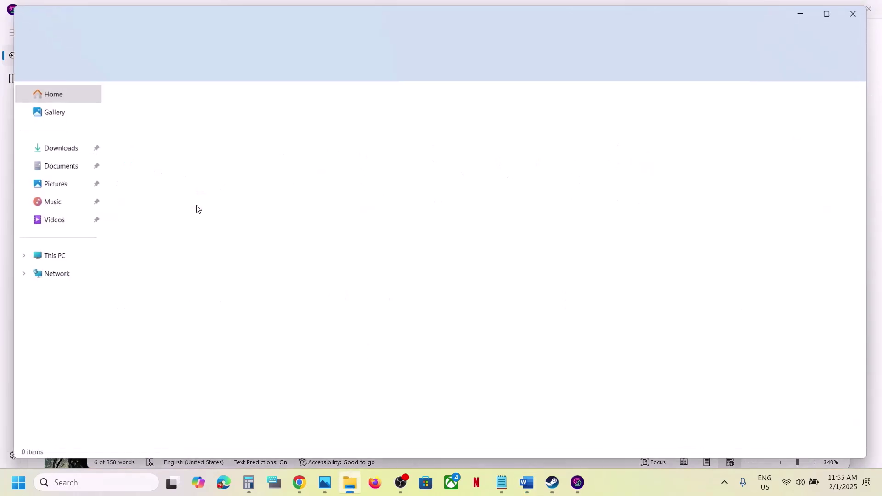
click(55, 165)
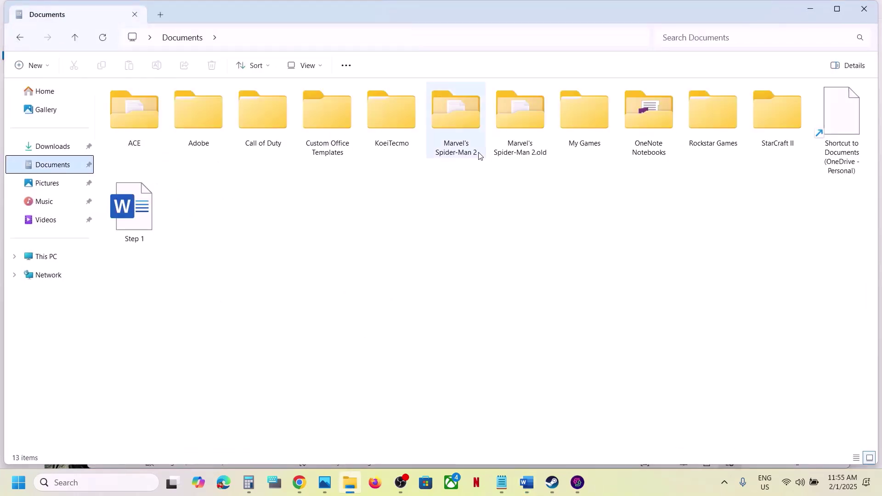
click(458, 138)
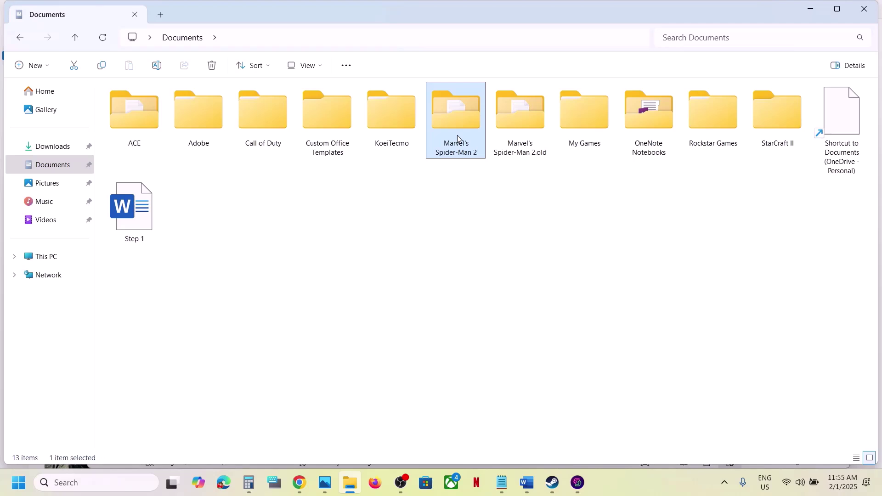
right_click(458, 139)
click(511, 146)
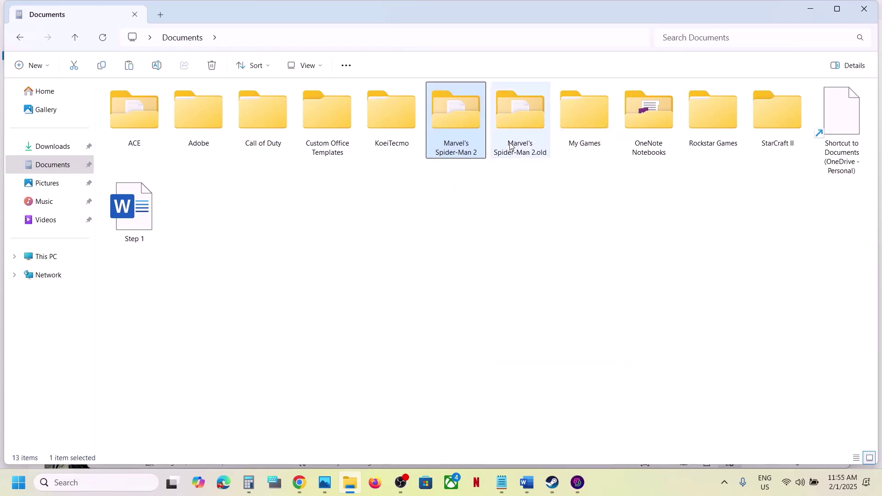
right_click(457, 133)
click(510, 141)
Try to rename the Marvel's Spider-Man 2 folder as Marvel's Spider-Man 2.old, then cancel merging it with the existing folder
right_click(455, 128)
click(574, 140)
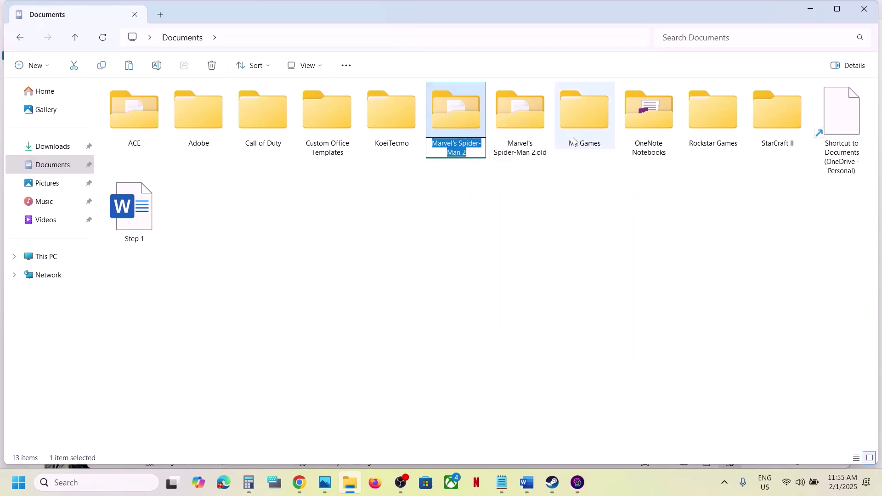
click(470, 152)
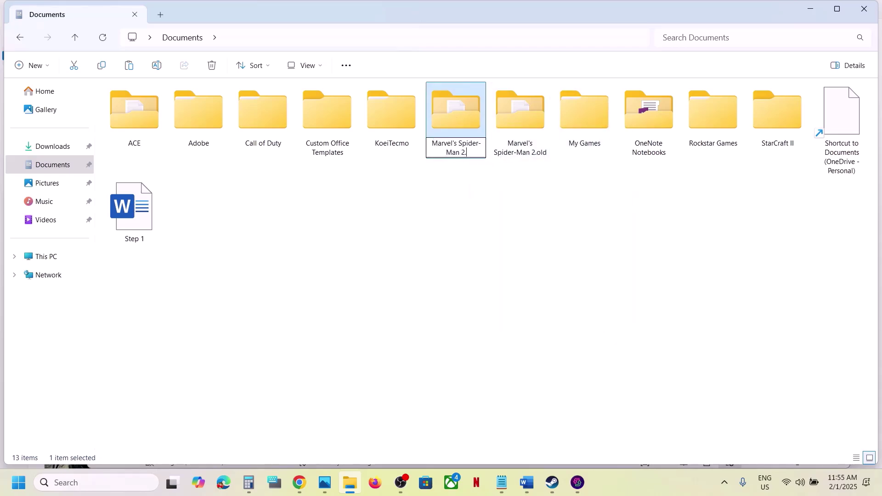
key(Return)
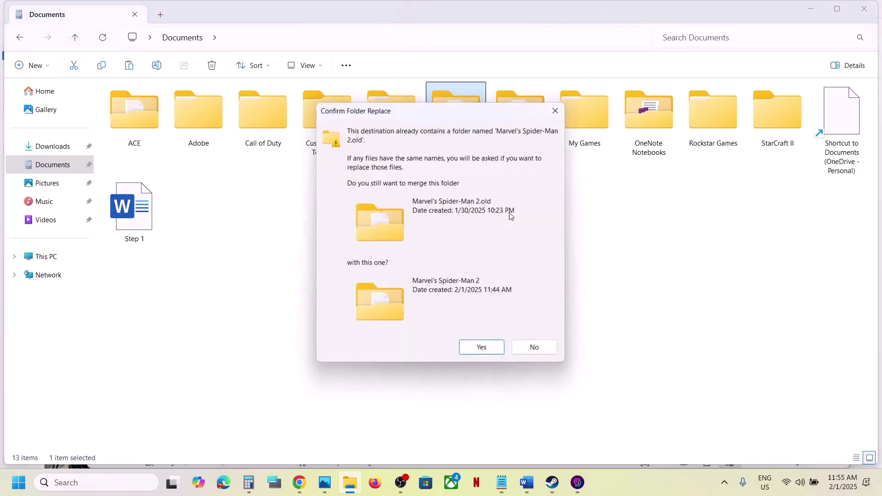
click(485, 351)
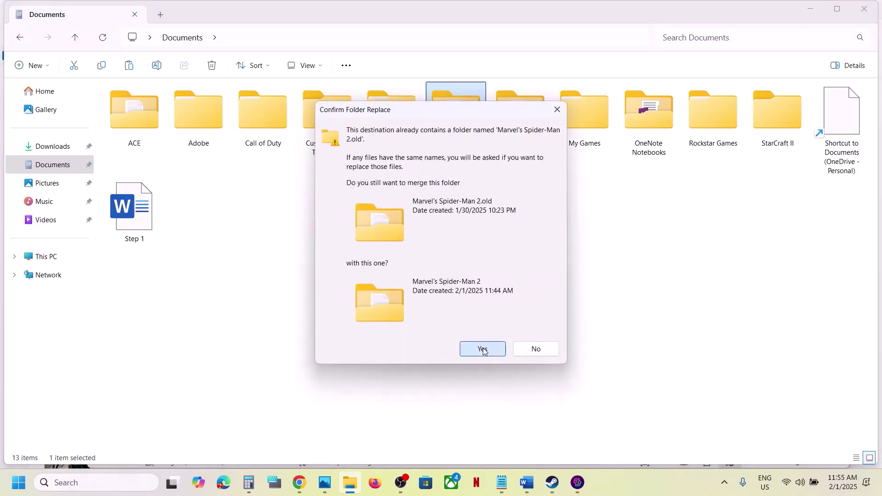
click(430, 340)
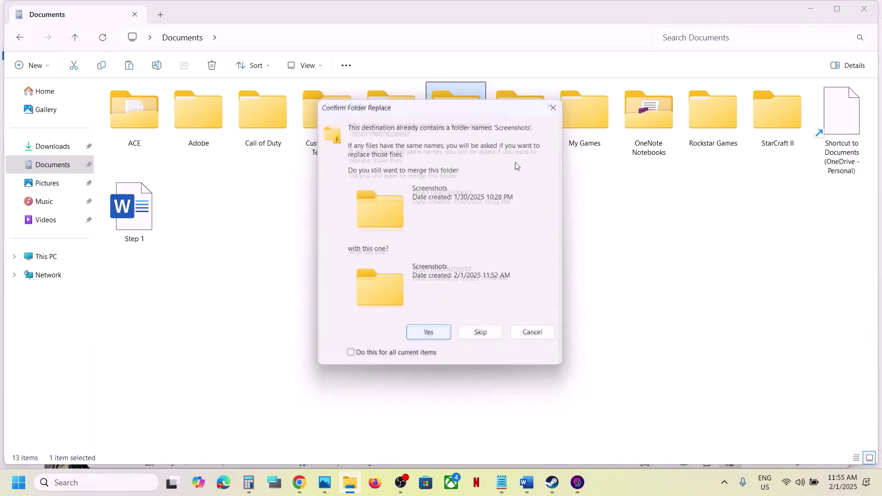
click(558, 107)
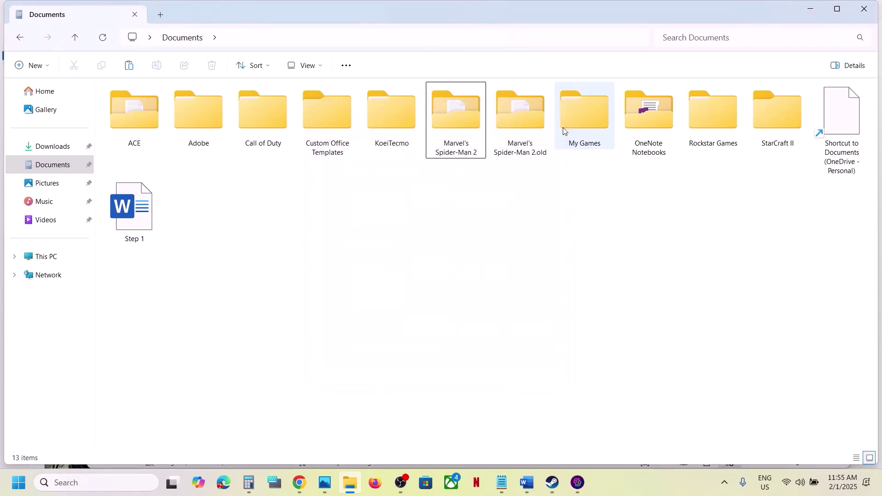
click(533, 130)
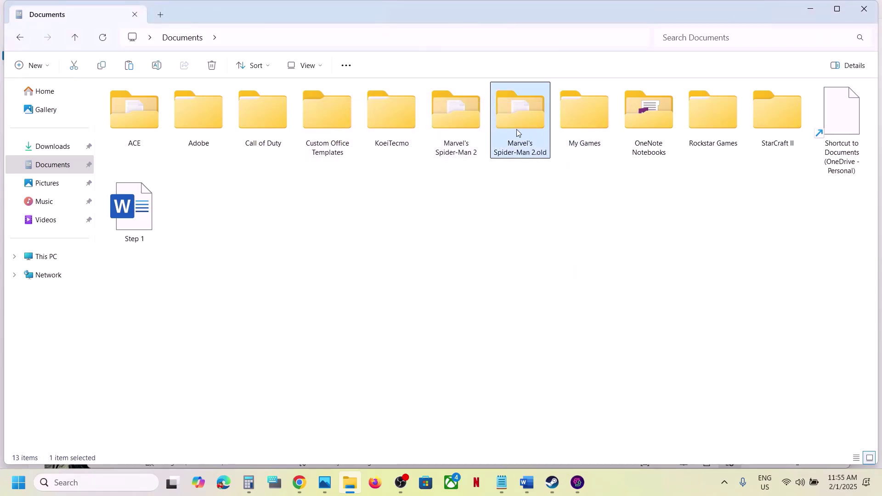
right_click(517, 130)
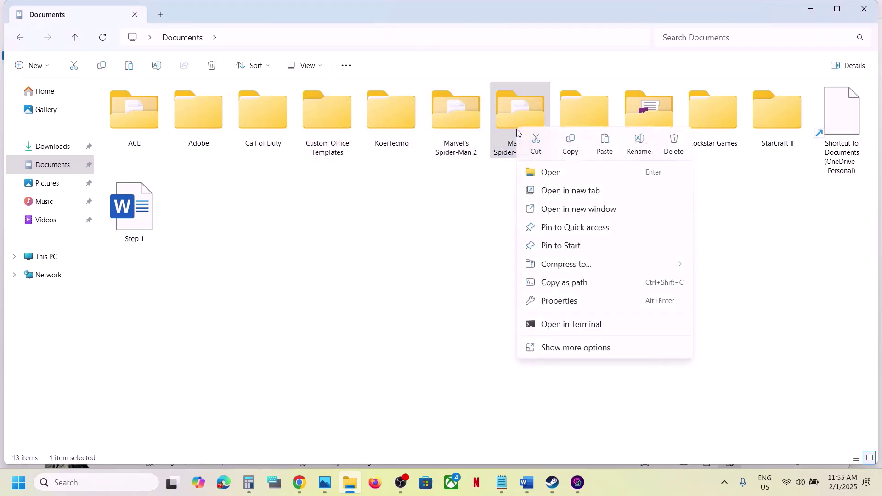
click(462, 288)
Return to the Word guide and read Step 14 on trying Debug mode in the Nvidia Control Panel
click(553, 483)
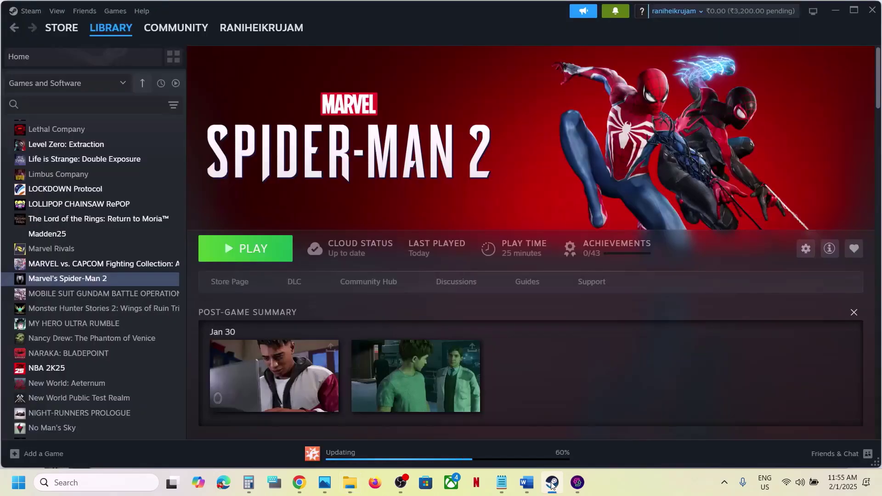
click(526, 482)
scroll(399, 337, down, 3)
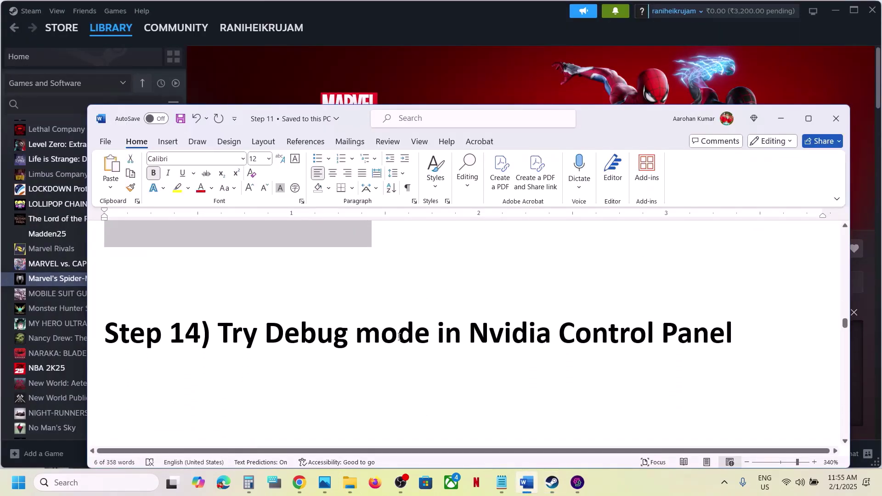
drag(218, 333, 661, 334)
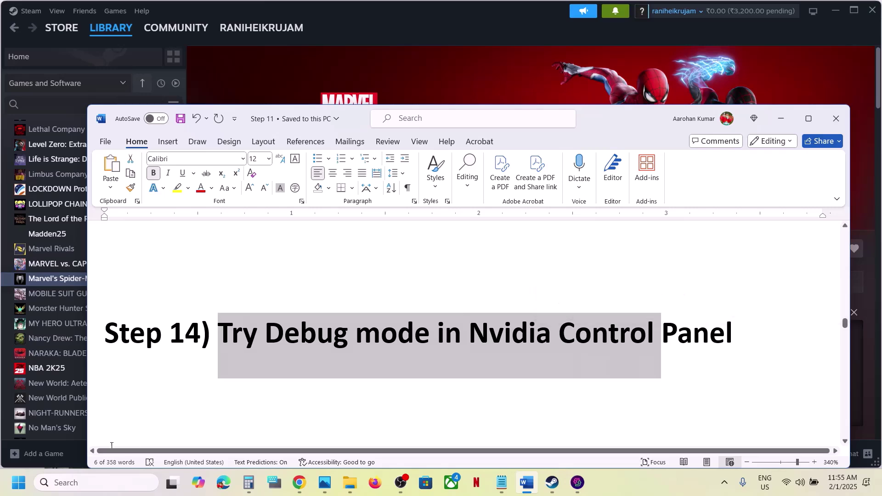
Search Windows for "nvidia" and open the NVIDIA Control Panel
click(92, 483)
text(nvidia)
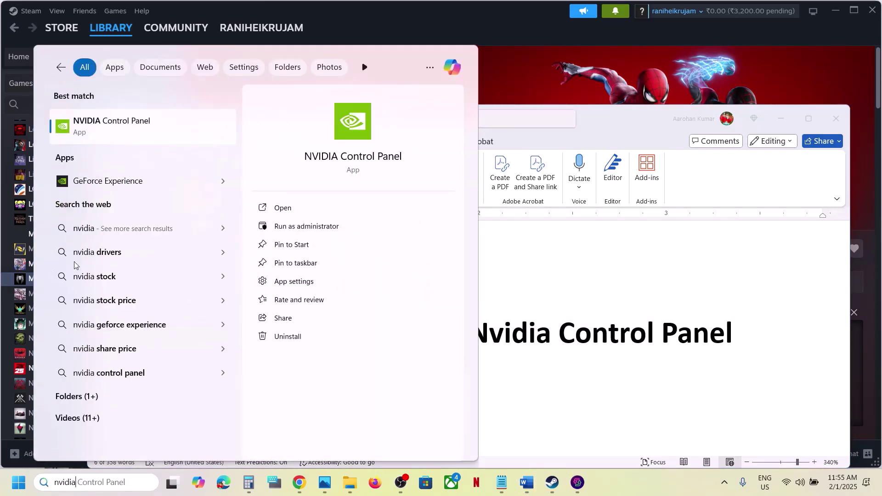
click(154, 132)
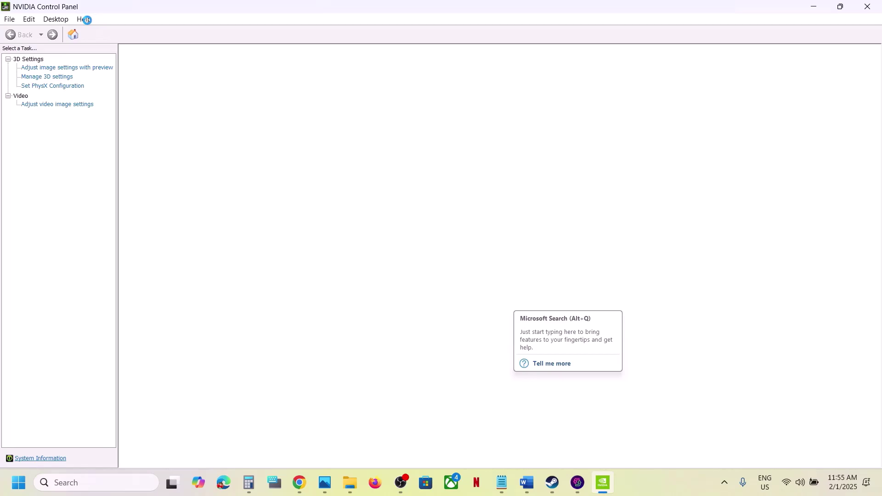
Check the Debug Mode option in the NVIDIA Control Panel, leaving its setting as it is
click(128, 21)
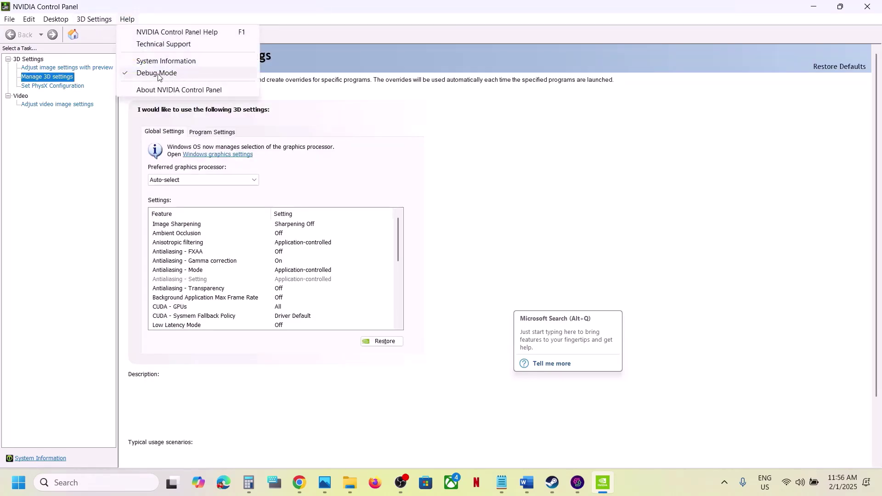
click(573, 191)
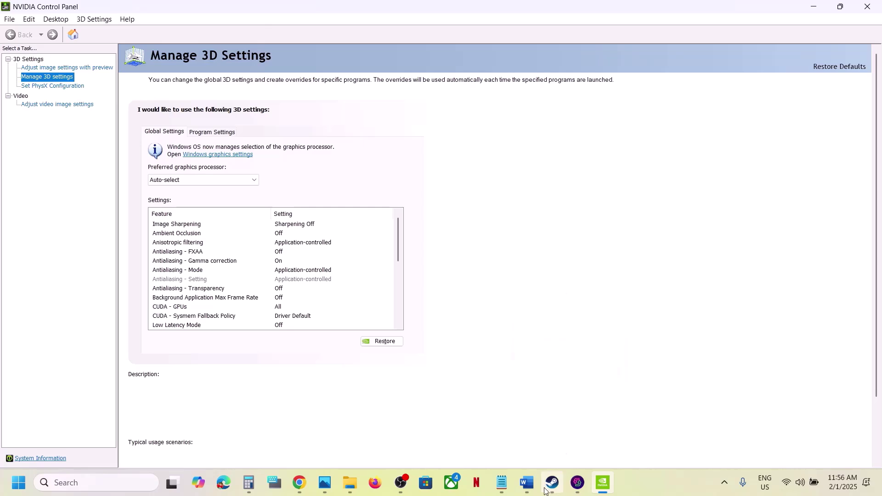
Return to the Word guide, read Step 15 on closing MSI Afterburner and overclocking applications, and maximize the window
click(529, 484)
scroll(347, 320, down, 5)
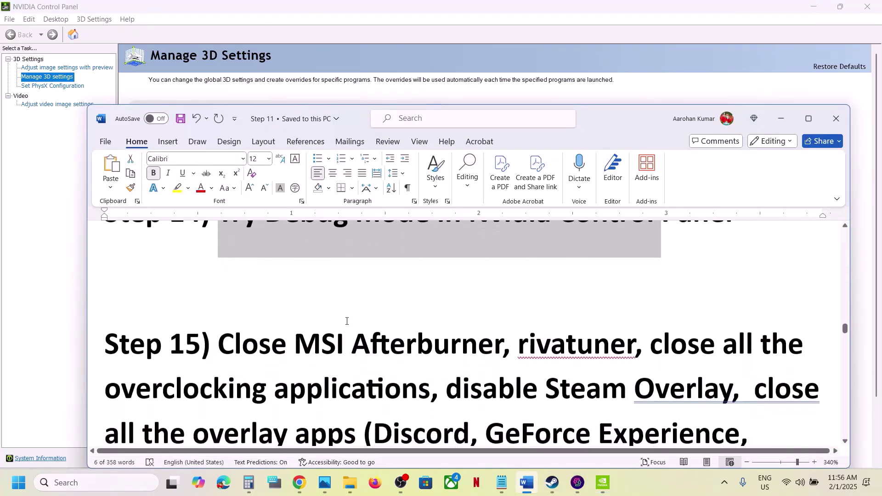
drag(289, 315, 430, 354)
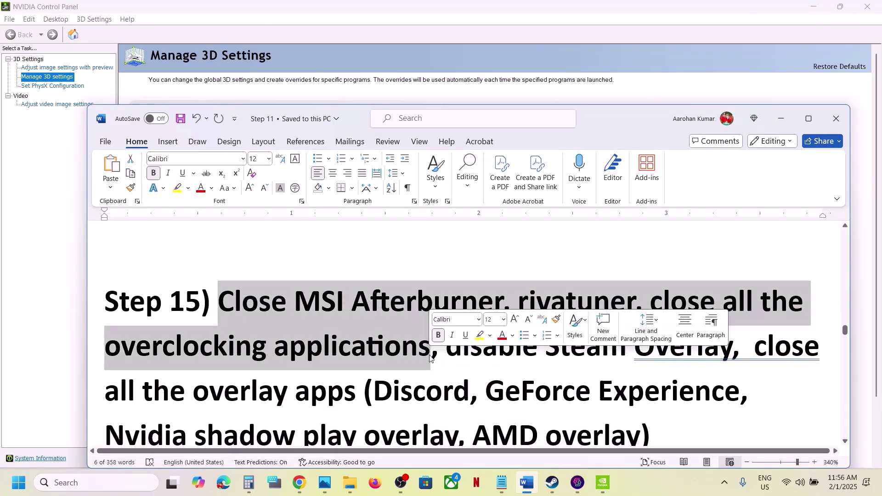
click(807, 128)
Search Windows for "msi" and check the hidden tray apps for running overclocking tools, then go back to the guide
click(115, 482)
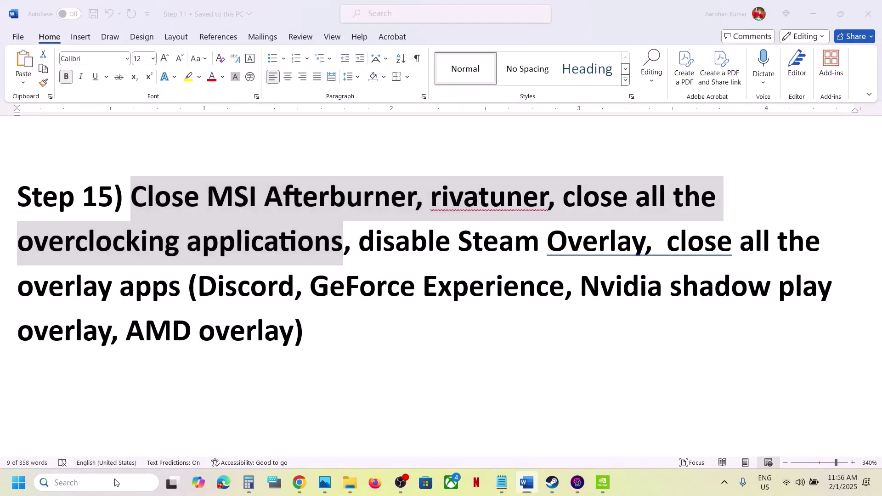
text(msi)
key(Escape)
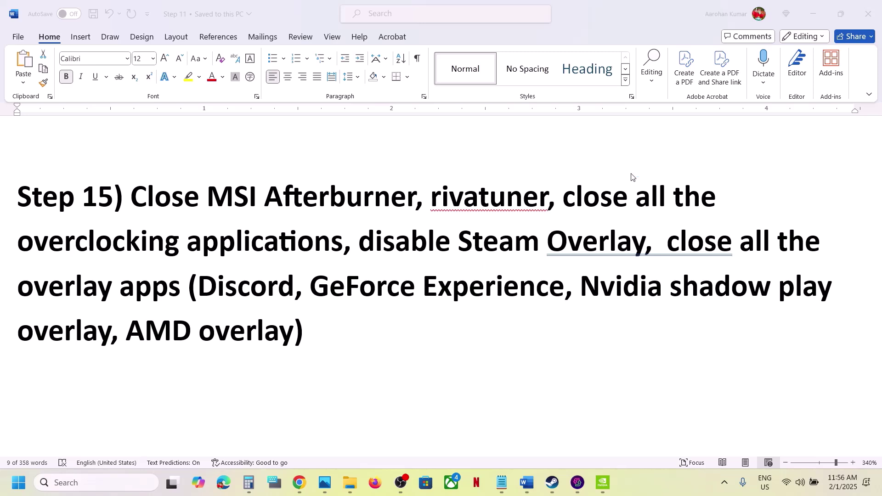
click(604, 129)
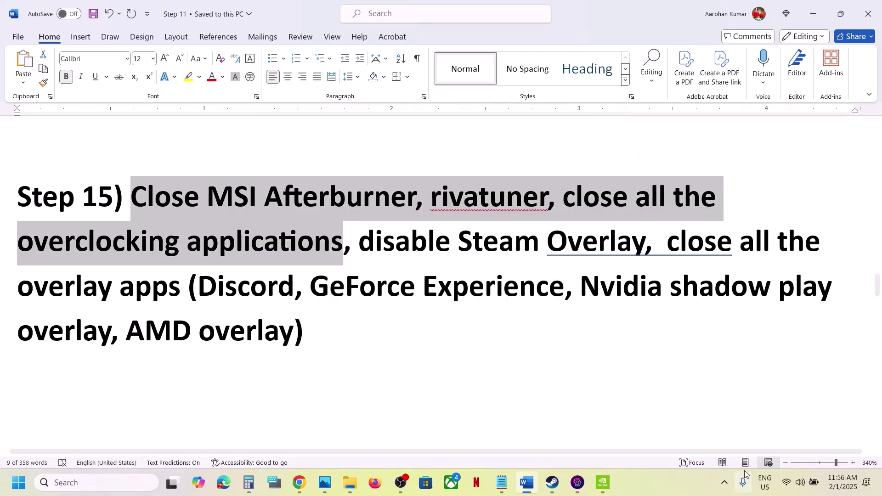
click(725, 482)
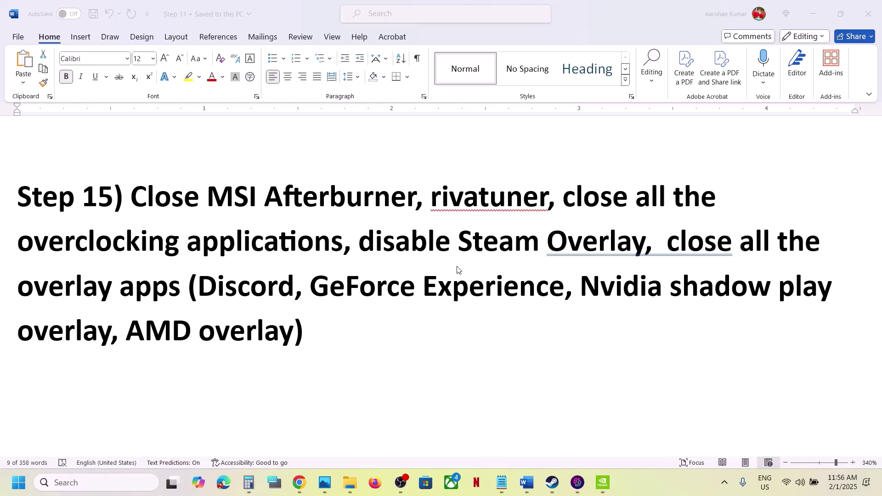
click(448, 206)
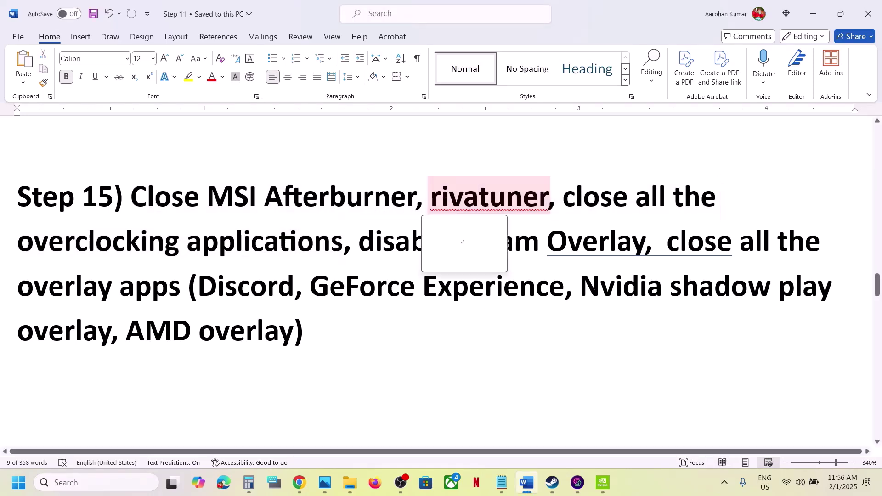
Highlight the guide's advice to disable Steam Overlay, then switch to Steam and turn the overlay off for Marvel's Spider-Man 2
drag(565, 193, 305, 243)
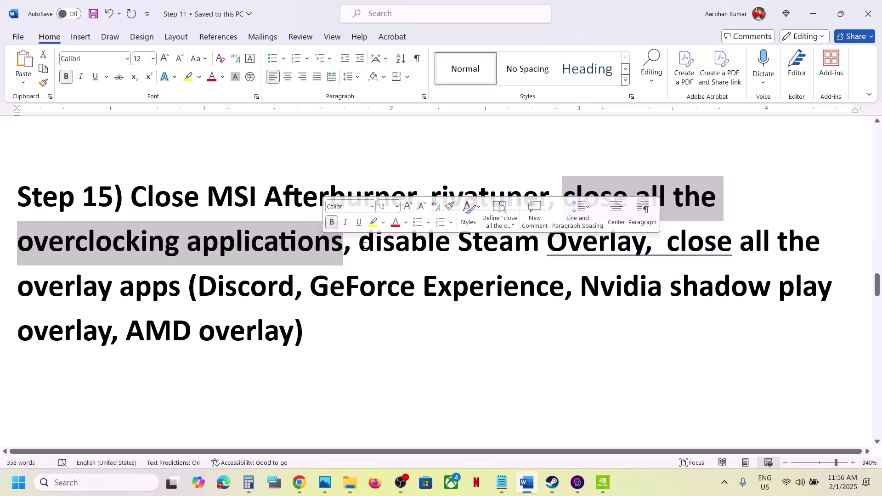
drag(360, 242, 588, 242)
click(553, 483)
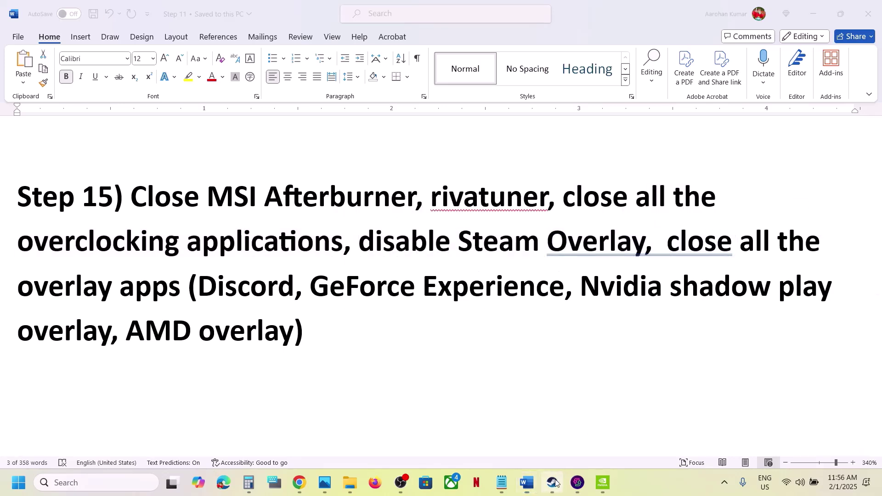
right_click(120, 285)
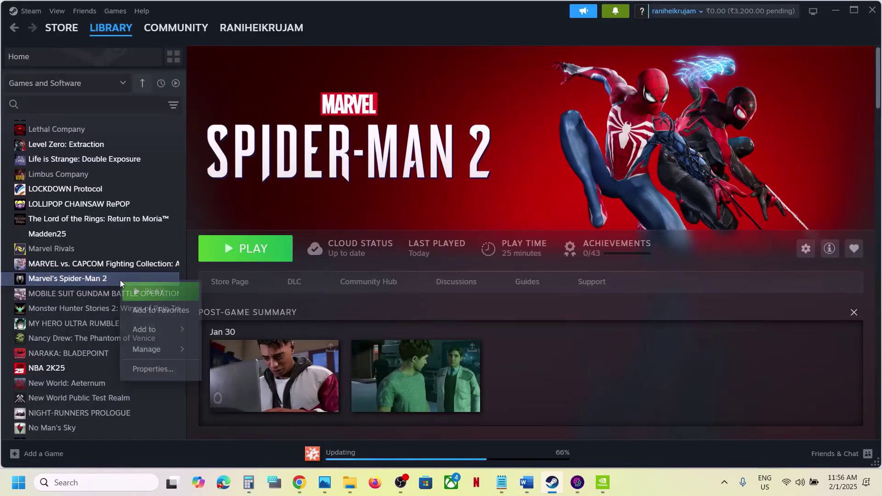
click(166, 367)
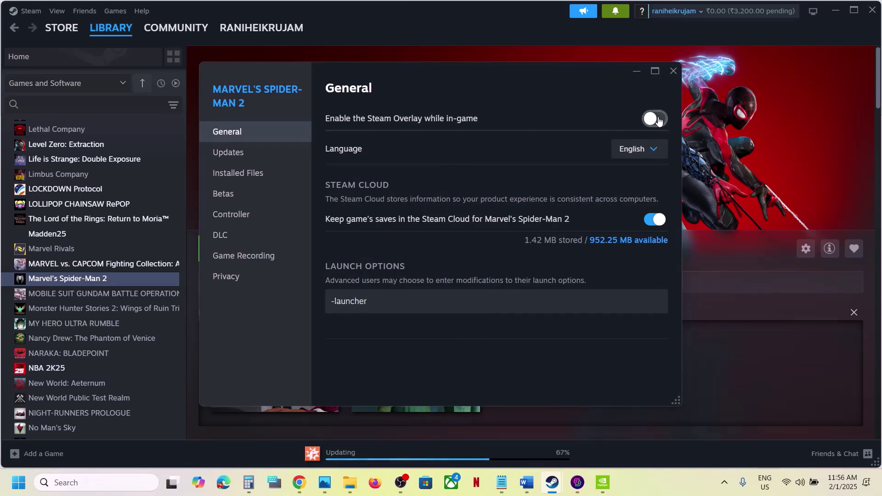
click(674, 71)
Return to the Word guide and read the Step 15 advice on closing the Discord, GeForce Experience, Nvidia and AMD overlays
click(527, 483)
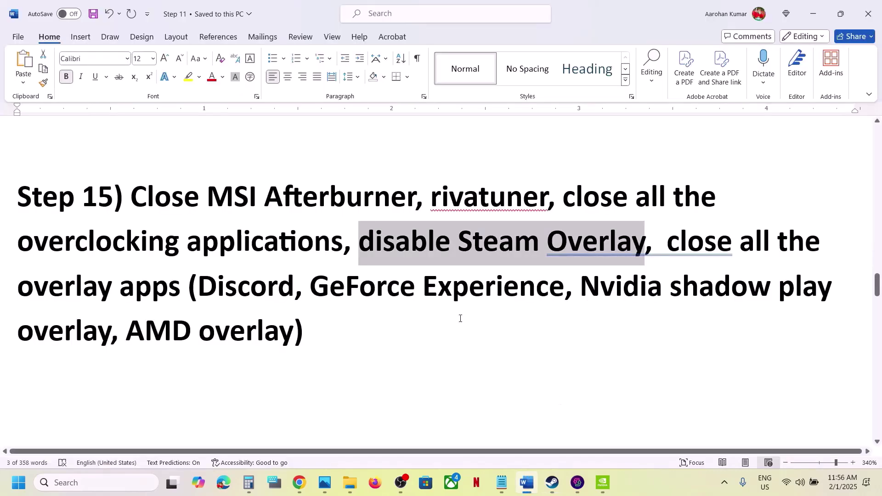
drag(215, 287, 551, 303)
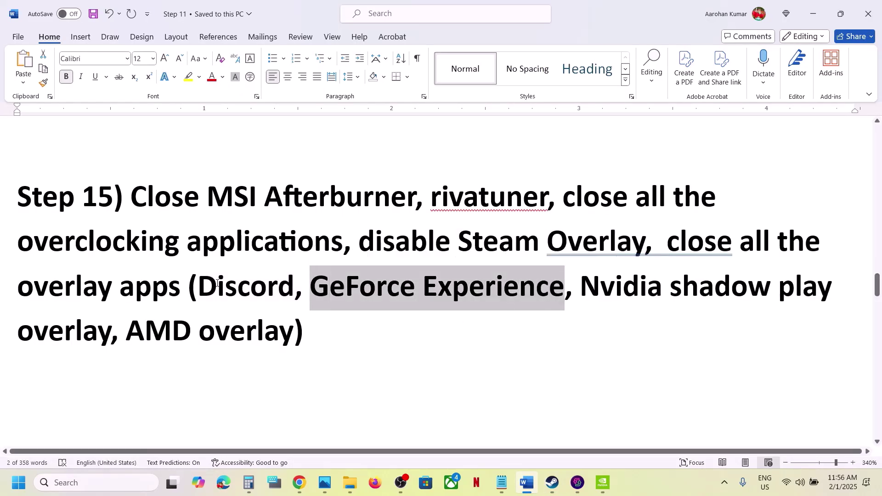
drag(670, 239, 354, 325)
click(354, 325)
Read Step 16 on allowing the game exe file through the antivirus program, Windows Security and Firewall
scroll(352, 319, down, 5)
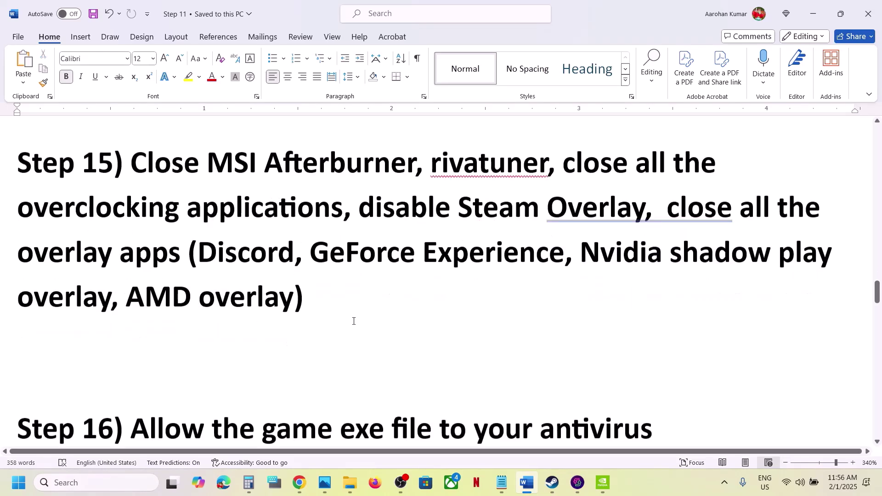
scroll(153, 276, up, 1)
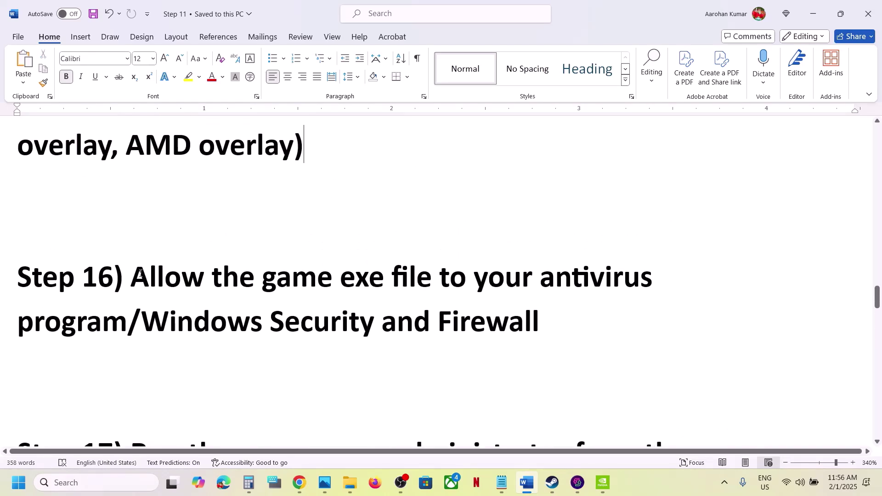
drag(152, 276, 126, 321)
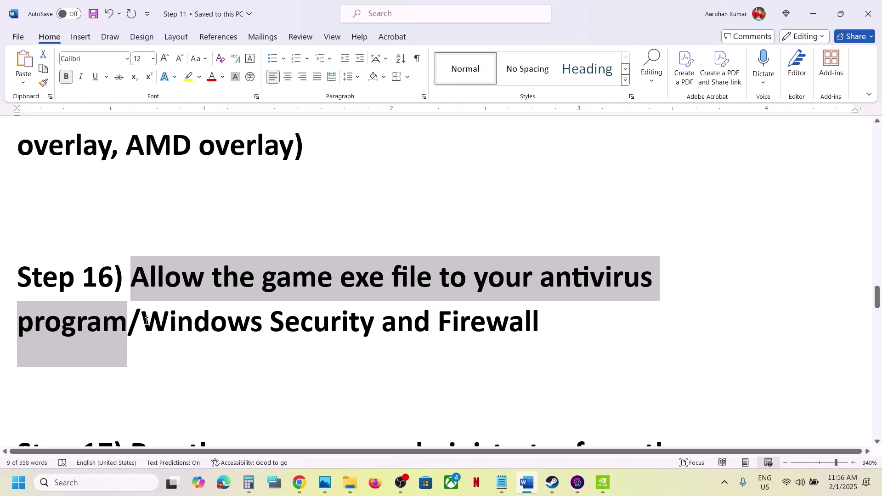
drag(146, 321, 587, 326)
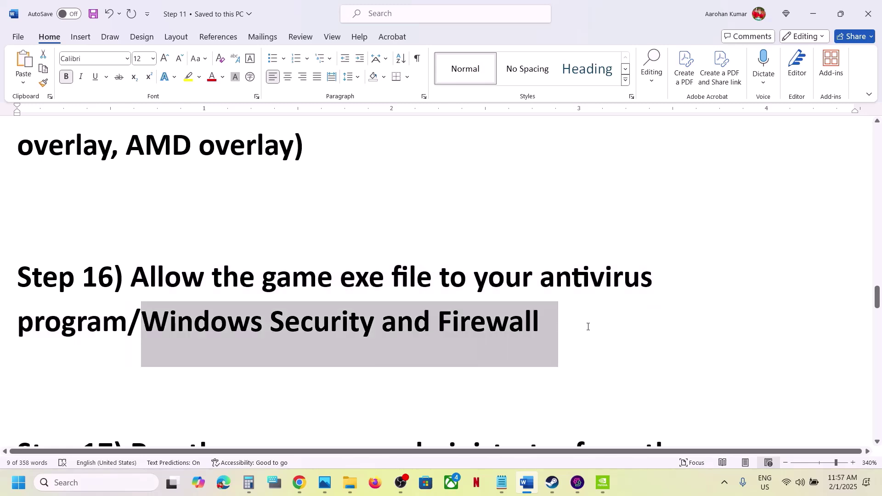
Open the list of apps allowed through Controlled folder access under Windows Security's ransomware protection
key(super+i)
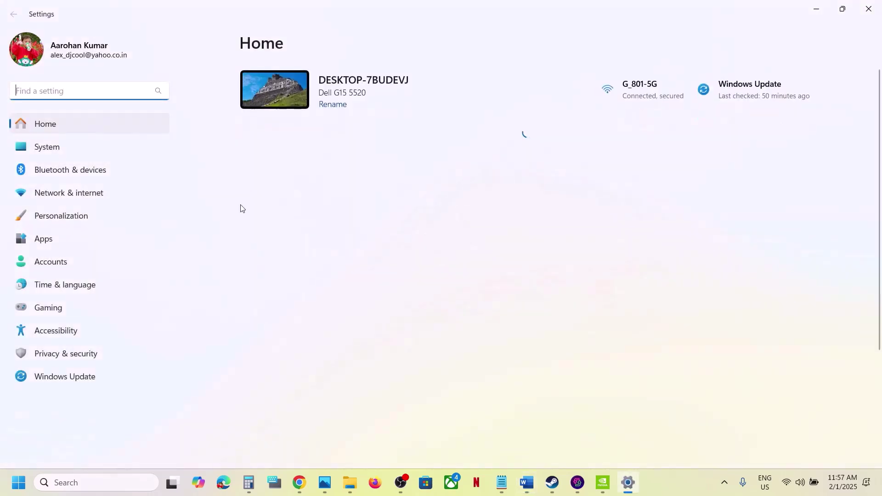
click(81, 358)
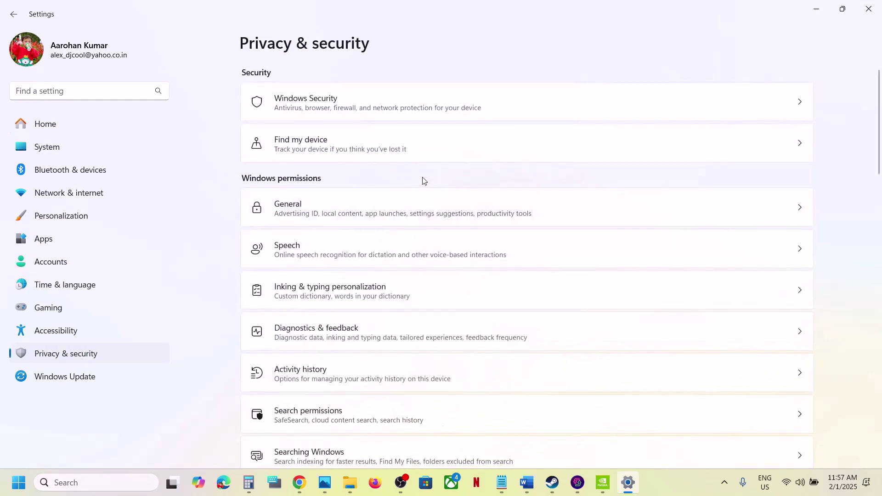
click(347, 98)
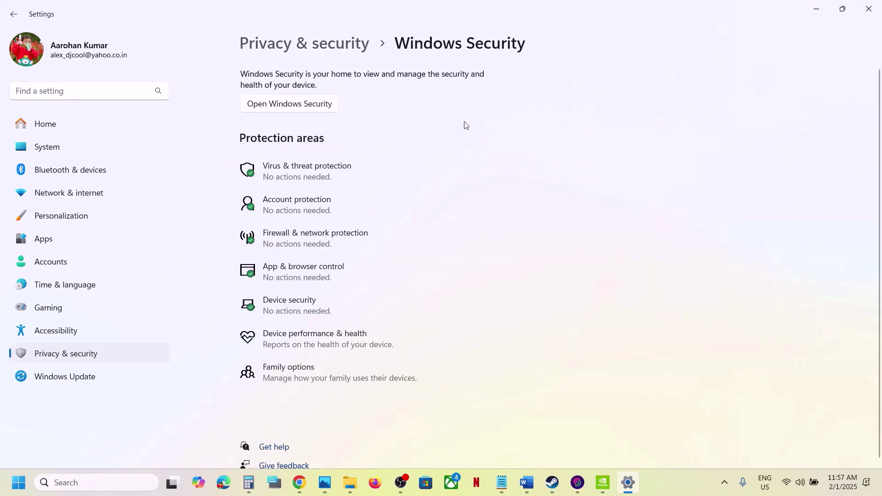
click(303, 171)
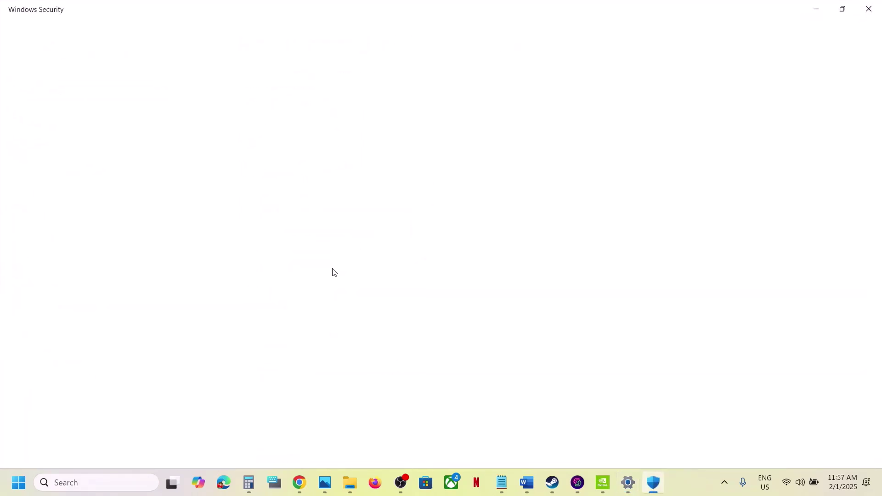
scroll(330, 272, down, 3)
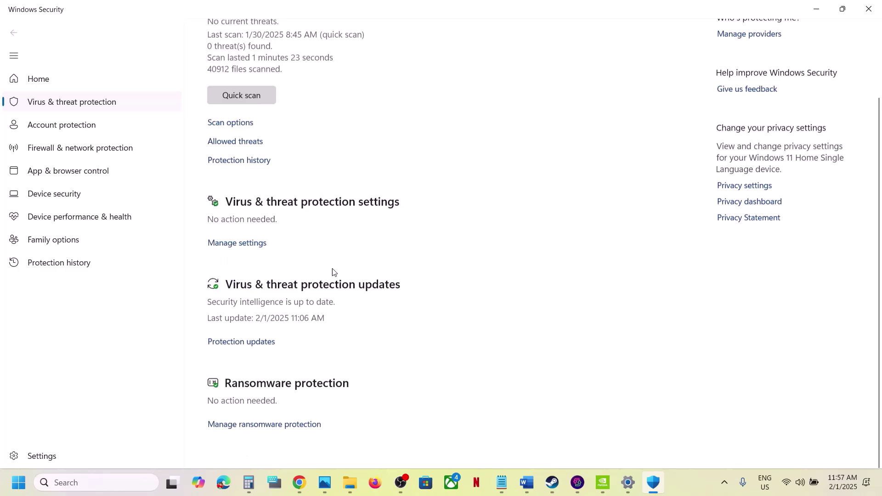
click(296, 436)
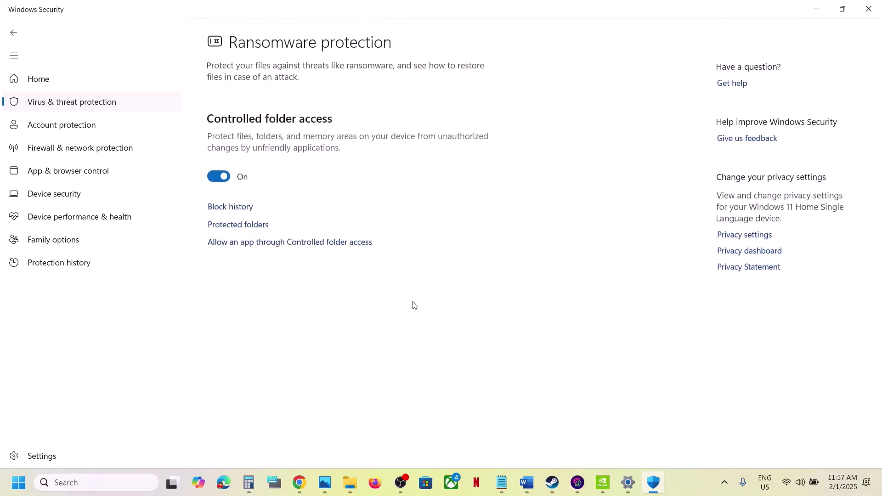
click(289, 244)
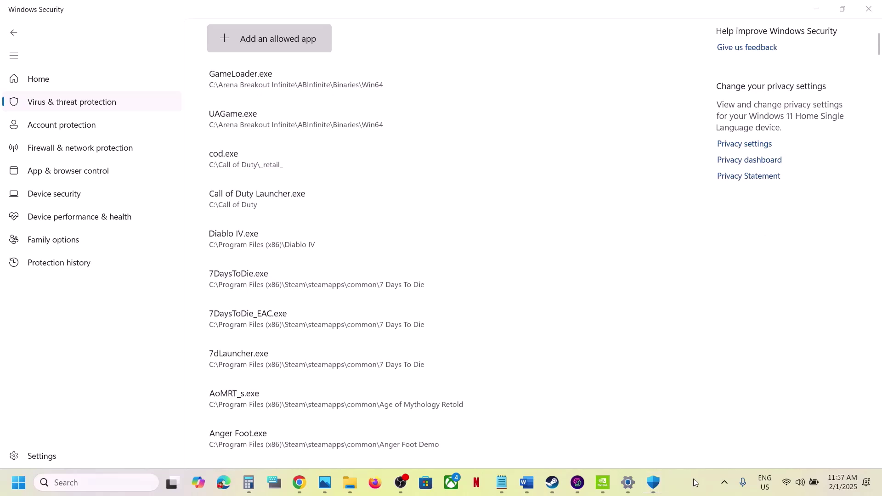
Add the Spider-Man2 application from the Marvel's Spider-Man 2 Steam folder as an allowed app for Controlled folder access
click(253, 40)
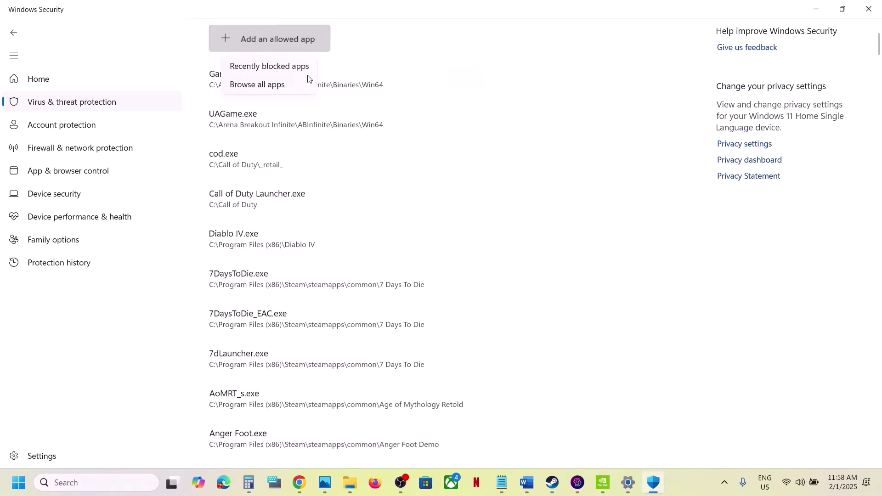
click(286, 86)
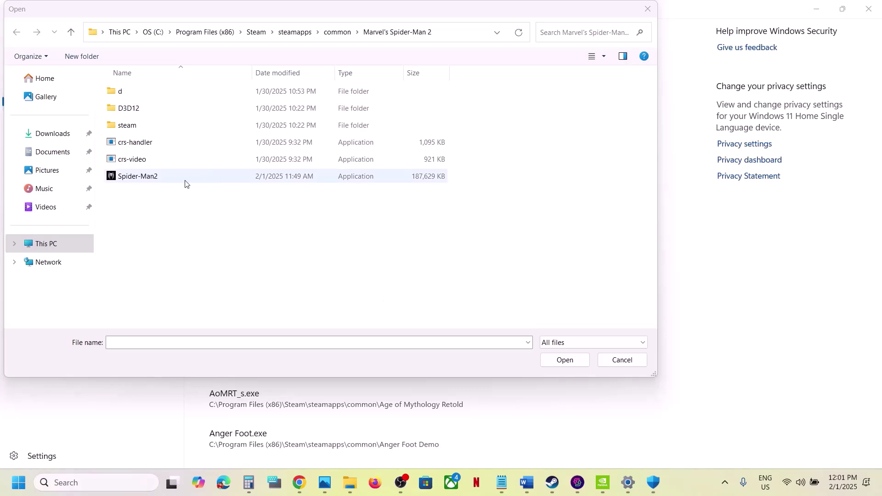
click(181, 181)
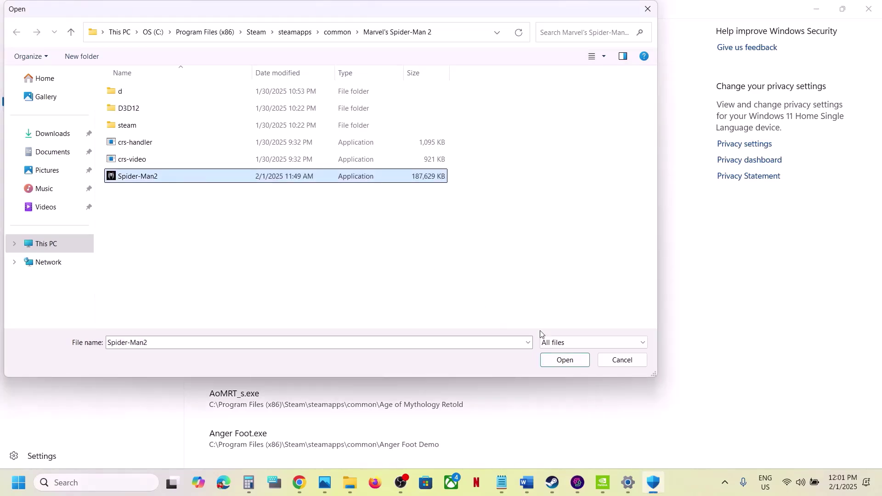
click(574, 361)
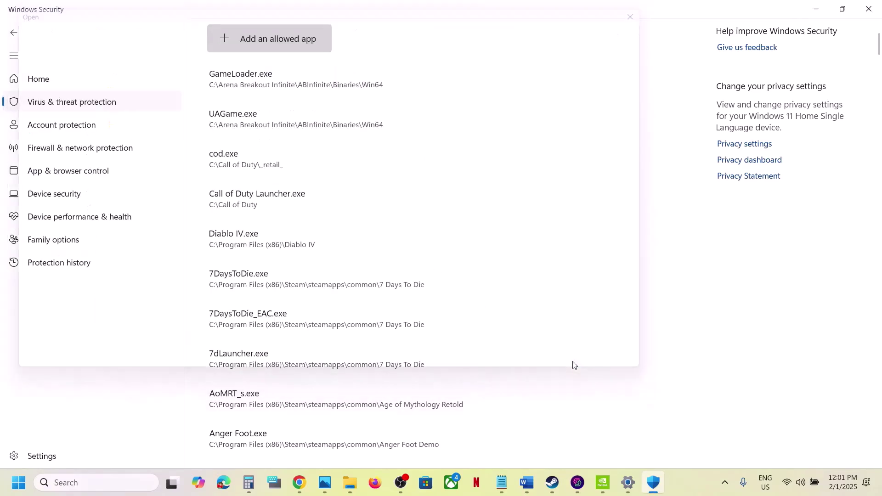
Switch to the Windows Control Panel and open the list of apps allowed through Windows Defender Firewall
click(107, 485)
text(control)
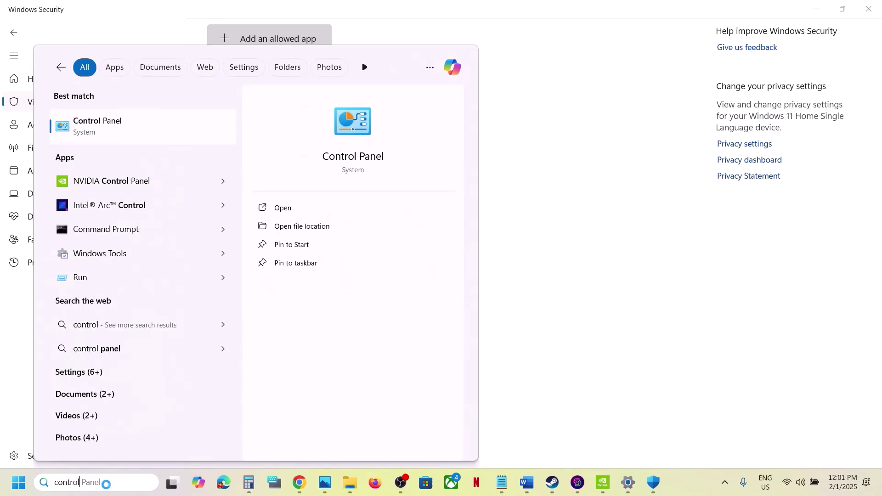
key(Escape)
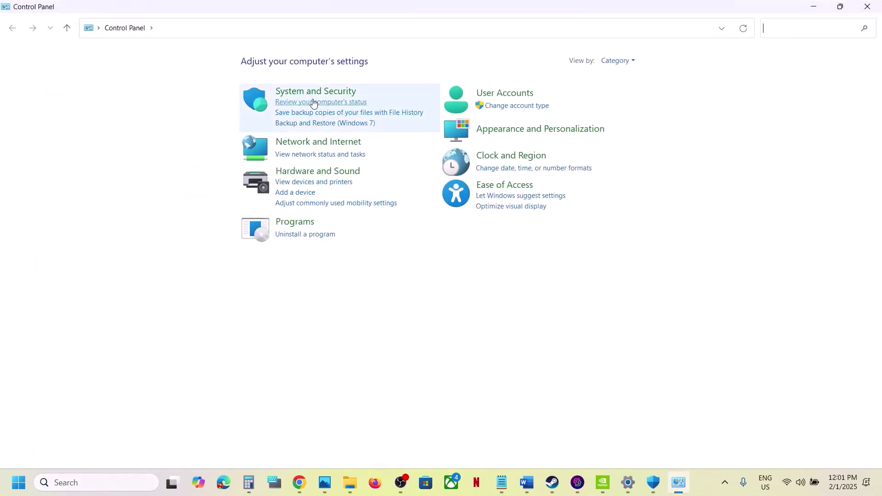
click(308, 92)
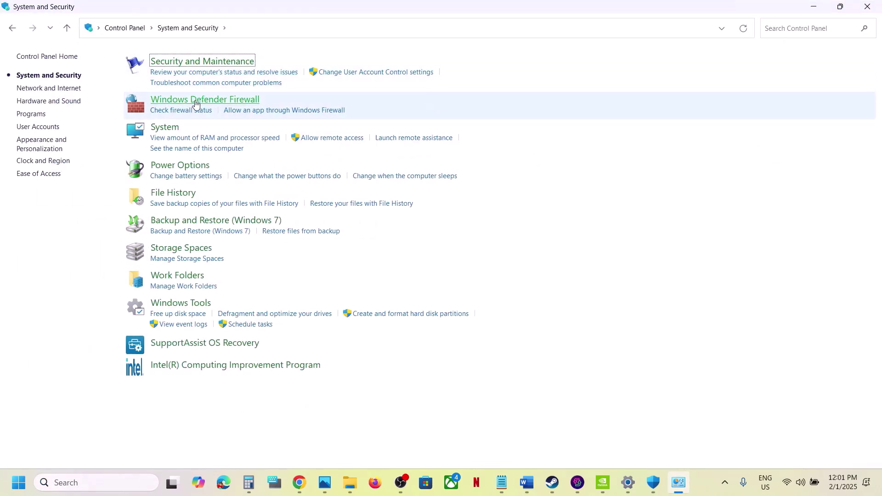
click(195, 102)
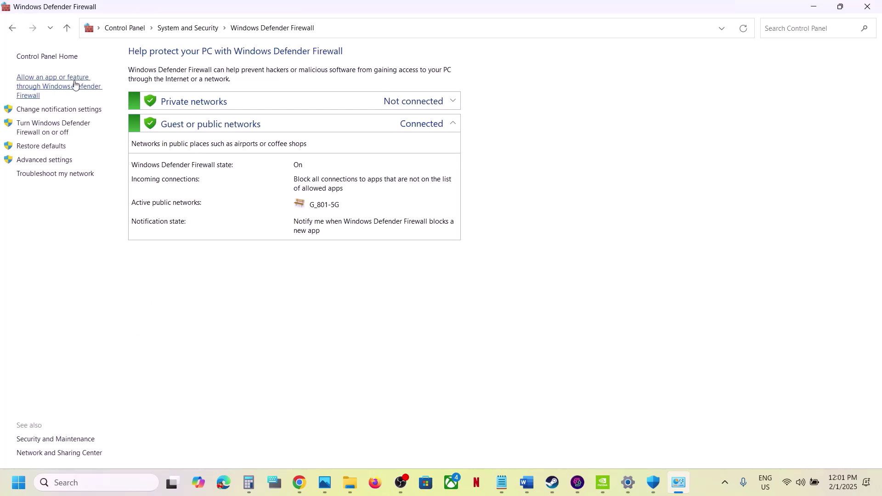
click(72, 84)
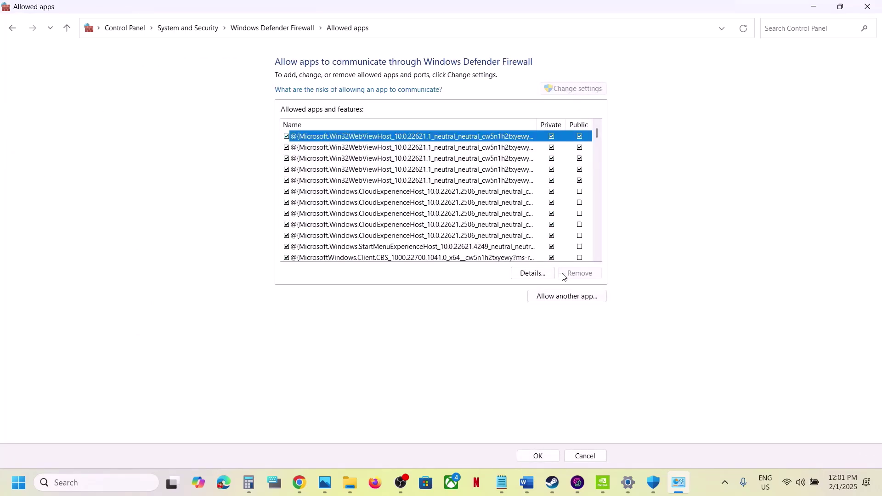
Try to add the Spider-Man2 application from the Marvel's Spider-Man 2 folder to the apps allowed through the firewall
click(554, 298)
click(519, 295)
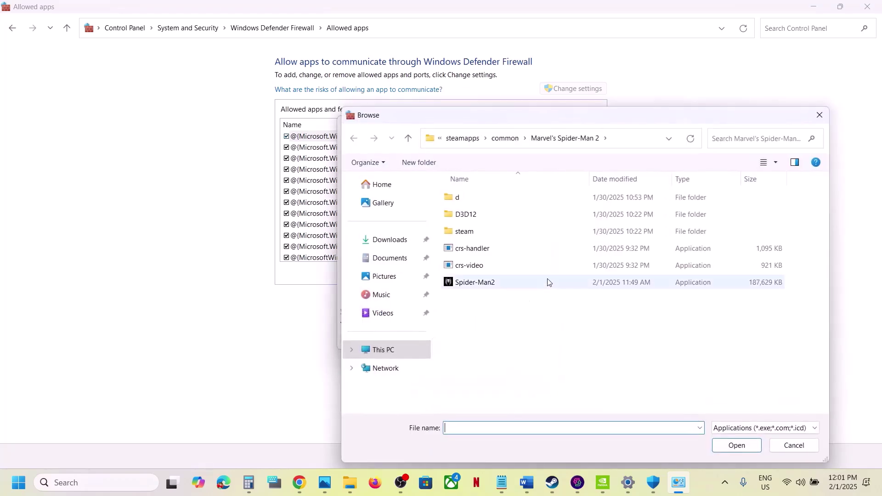
click(501, 287)
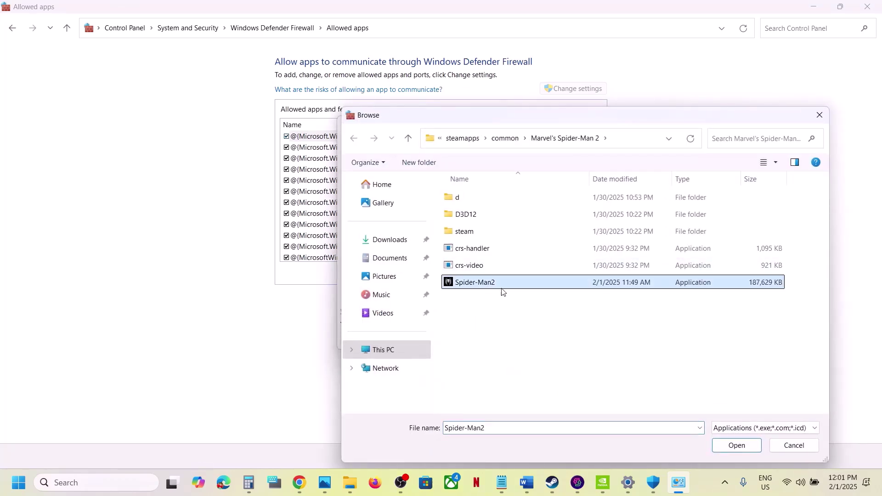
click(737, 446)
click(491, 342)
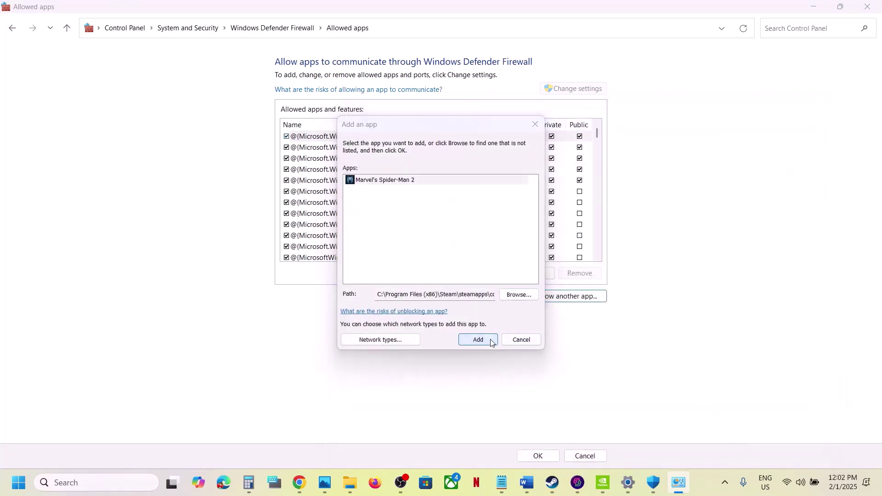
click(526, 281)
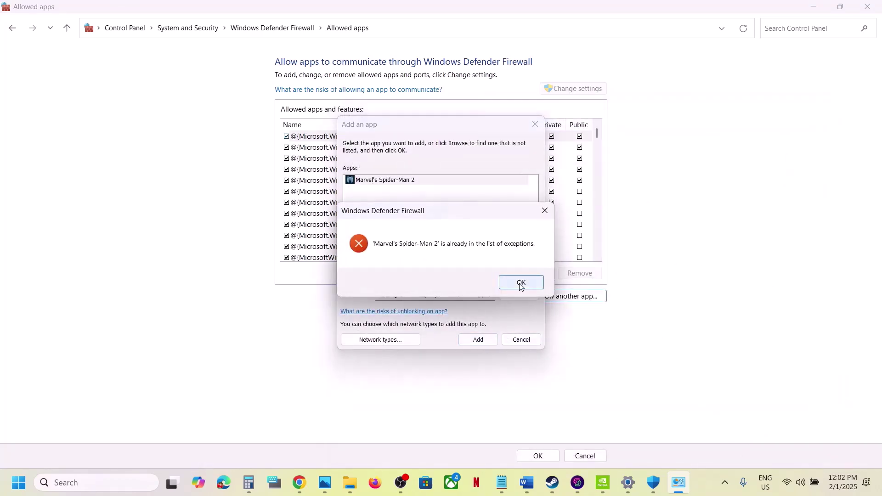
click(535, 124)
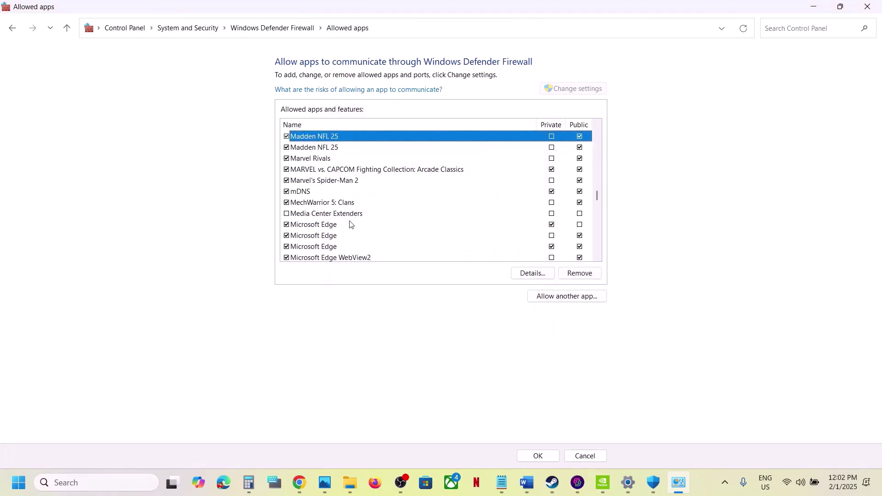
Locate the Marvel's Spider-Man 2 entry in the firewall's allowed apps list and close the Control Panel, Windows Security and Settings windows
click(361, 181)
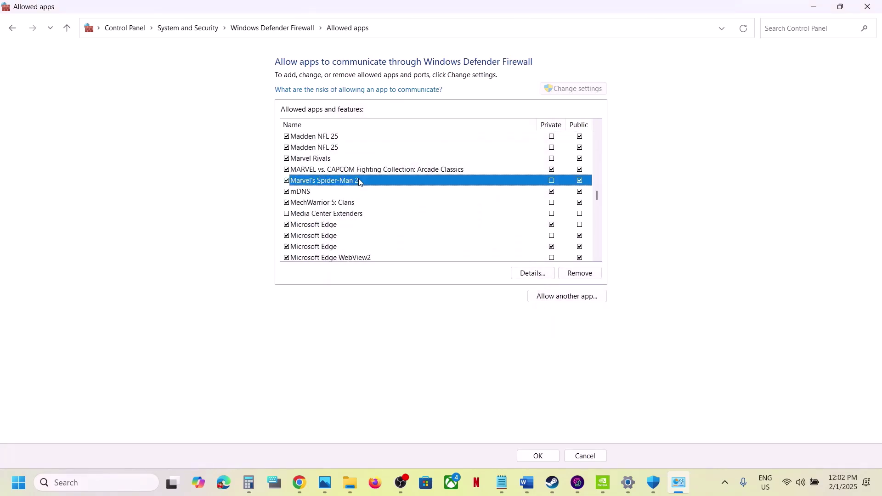
click(873, 9)
click(873, 8)
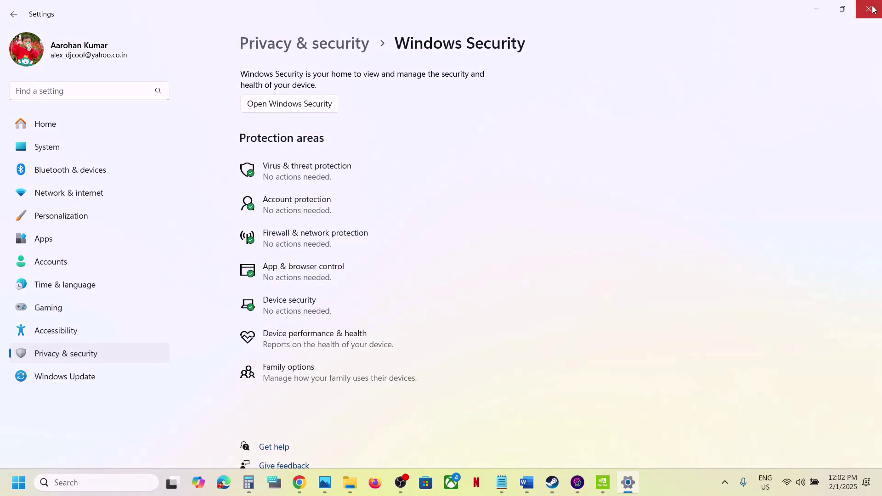
click(873, 8)
Highlight Step 17's advice to run as administrator in the Word guide and open Marvel's Spider-Man 2's local files folder from Steam
scroll(394, 298, down, 3)
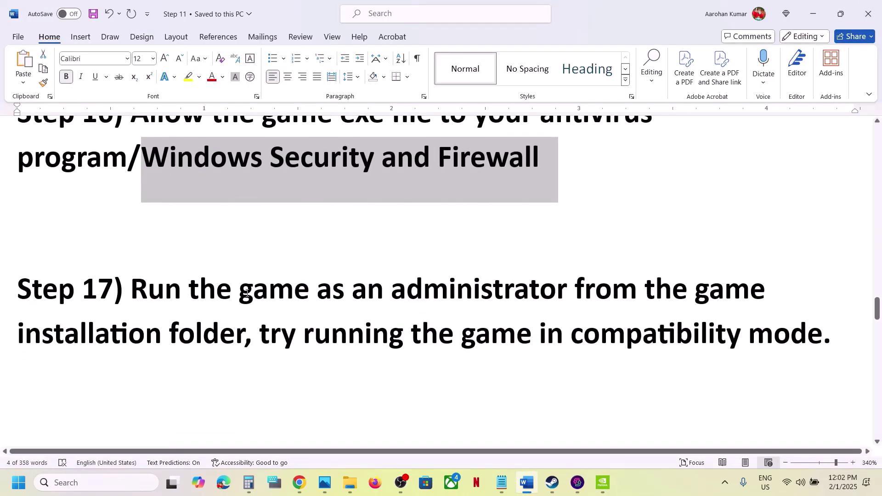
drag(139, 290, 243, 334)
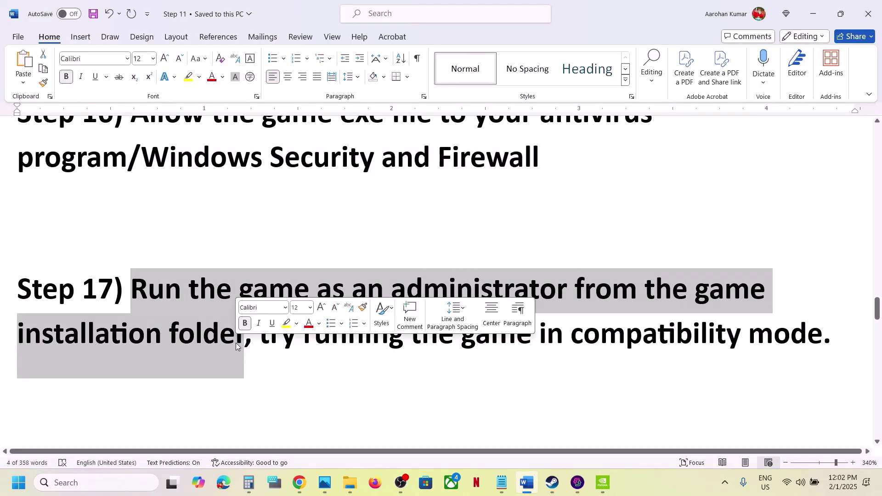
click(552, 482)
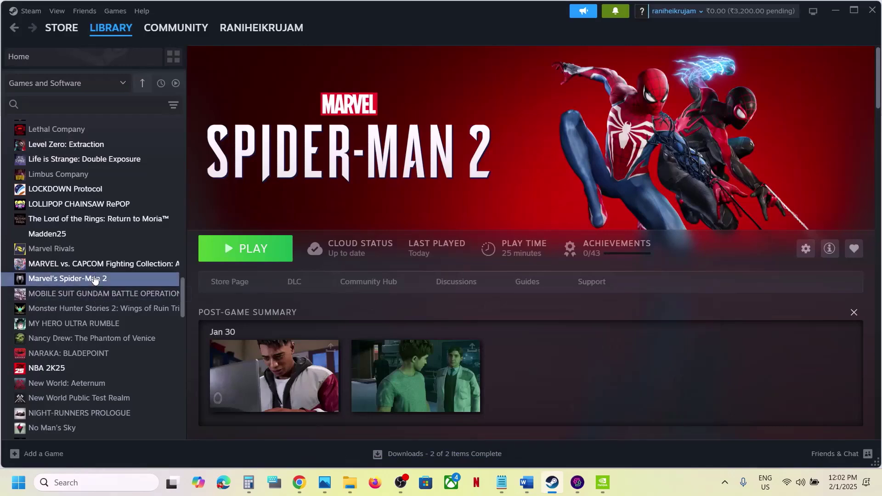
right_click(94, 278)
mouse_move(120, 345)
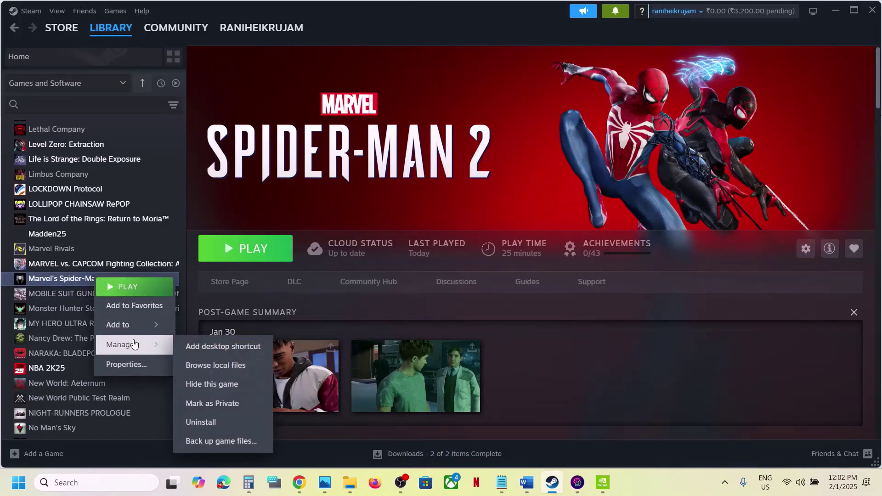
click(248, 370)
Set the Spider-Man2 application in the game folder to run as an administrator and apply the change
scroll(198, 323, down, 5)
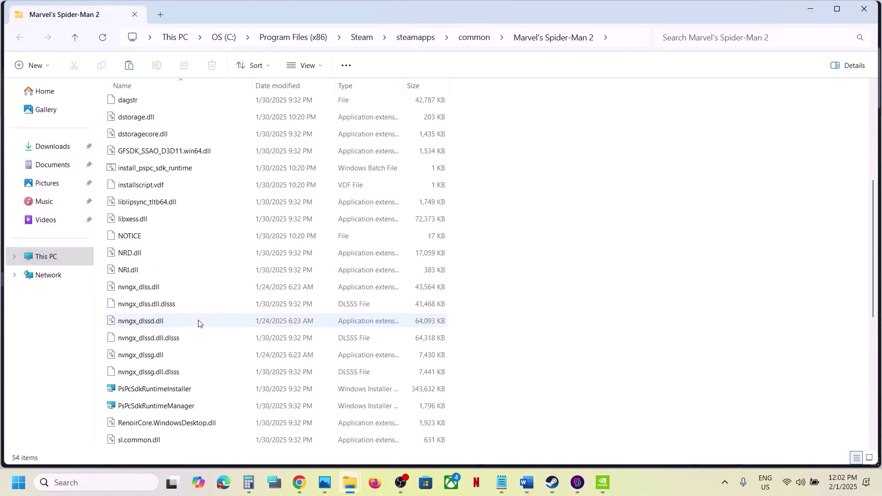
scroll(197, 322, down, 6)
click(147, 252)
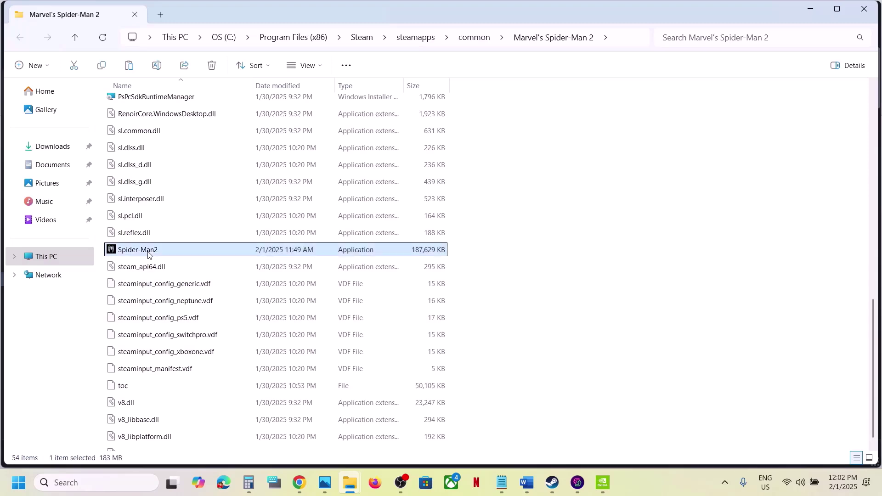
right_click(152, 253)
click(197, 303)
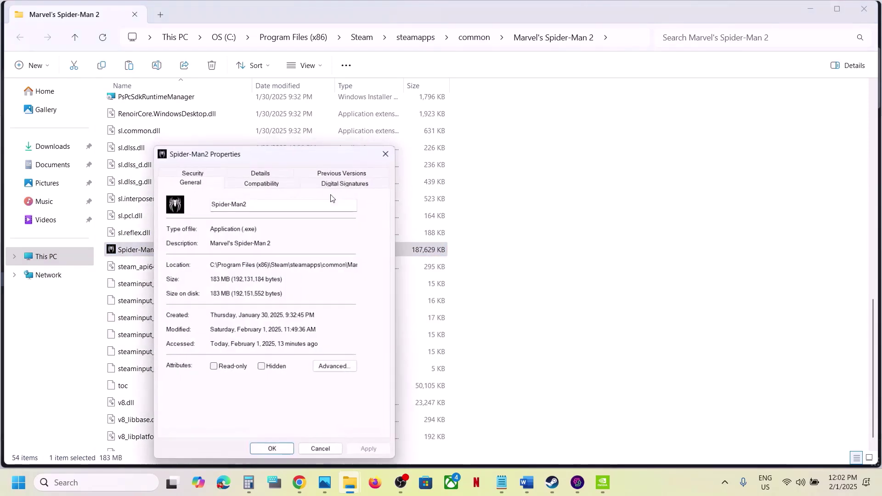
click(261, 180)
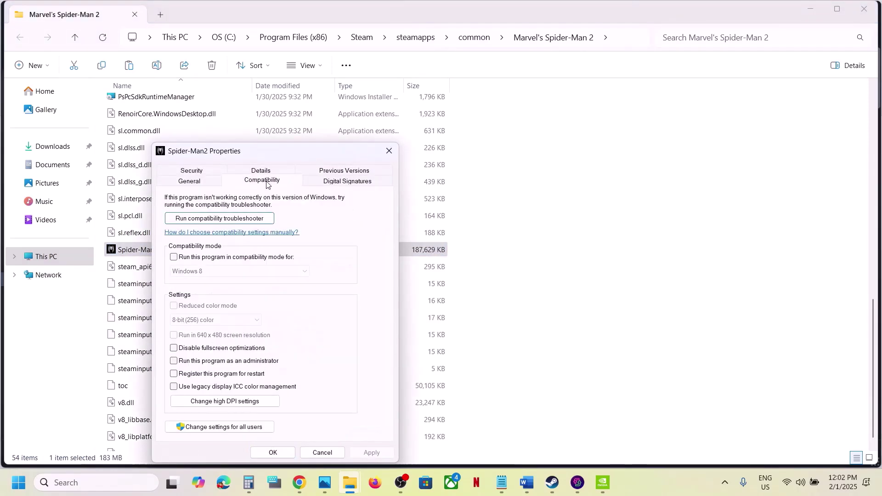
click(174, 361)
click(372, 453)
click(271, 453)
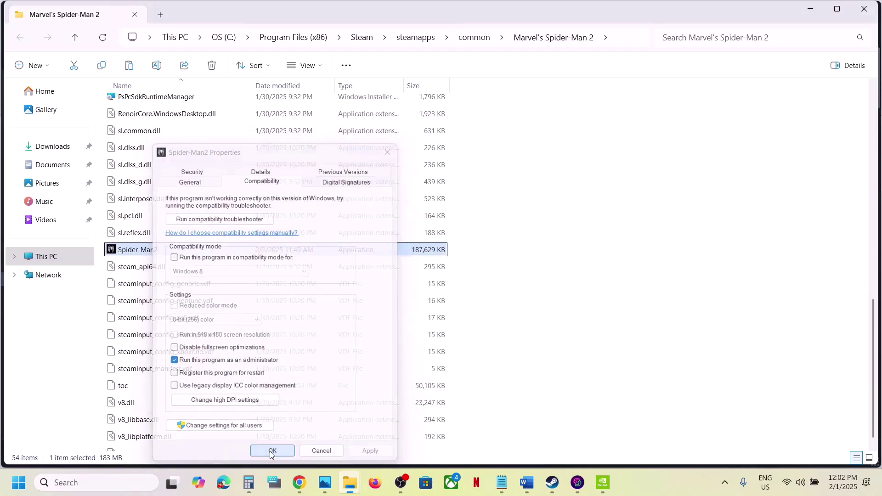
Set the Spider-Man2 application to run in compatibility mode for Windows 8 and apply the change
right_click(174, 256)
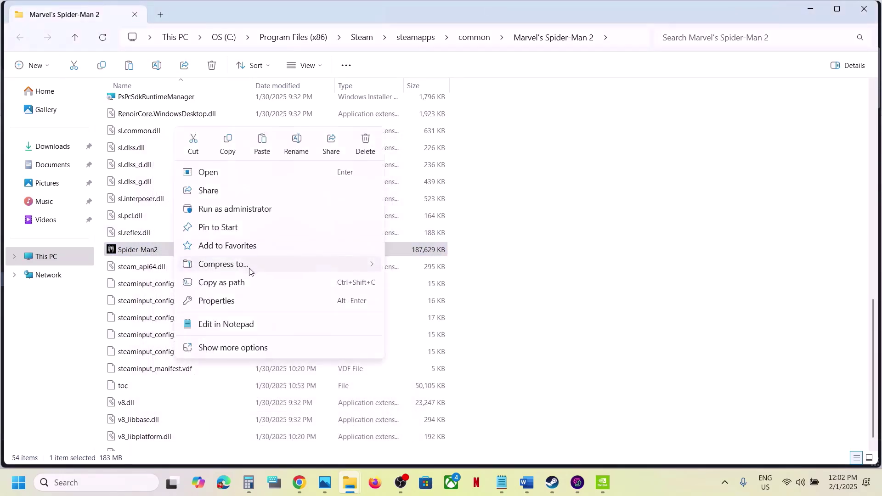
click(237, 300)
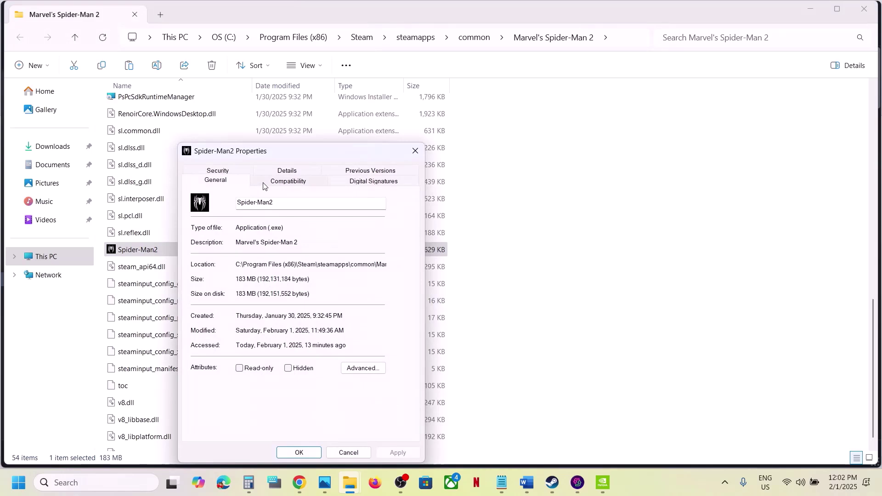
click(266, 182)
click(200, 258)
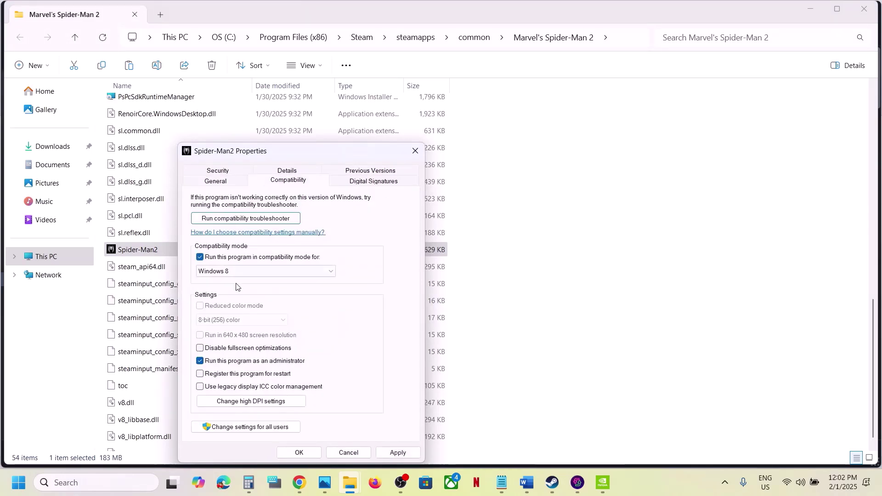
click(398, 452)
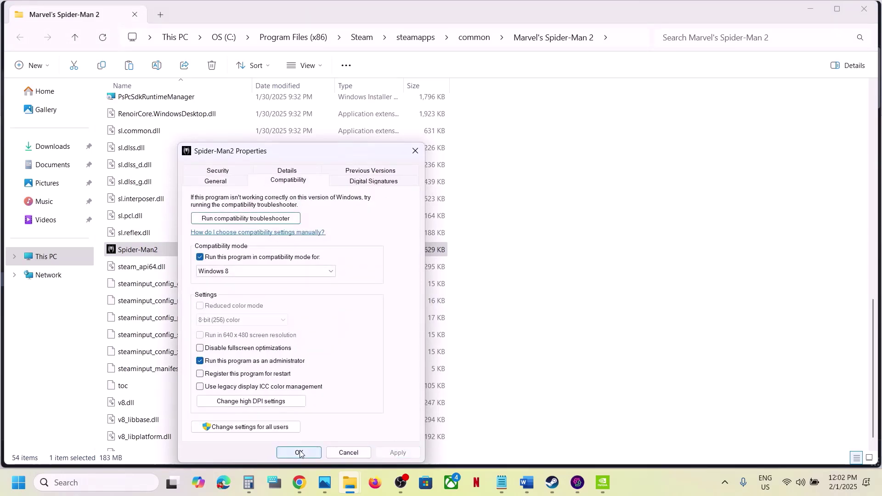
Change the Spider-Man2 compatibility mode to Windows 7, disable fullscreen optimizations and apply the settings
click(266, 272)
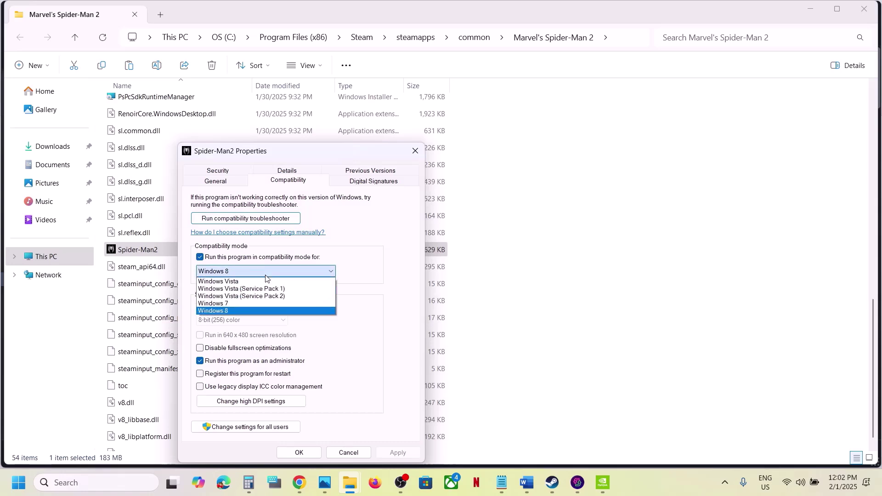
click(234, 304)
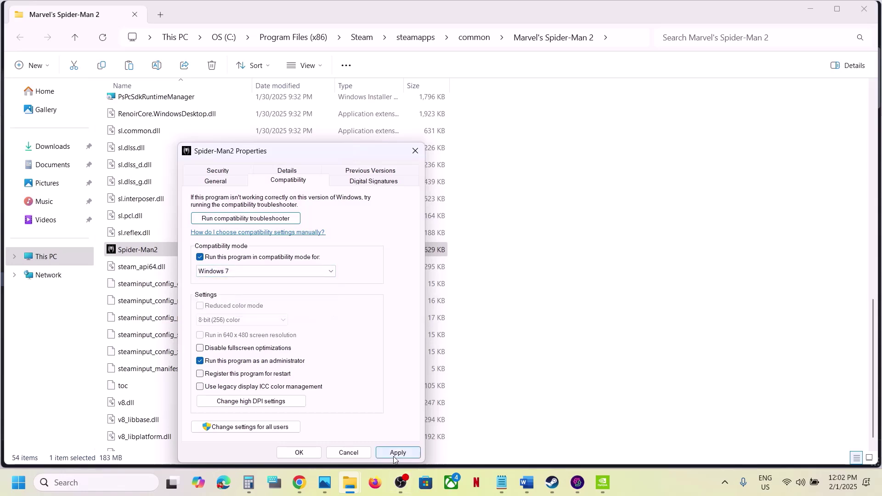
click(394, 455)
click(399, 454)
click(307, 453)
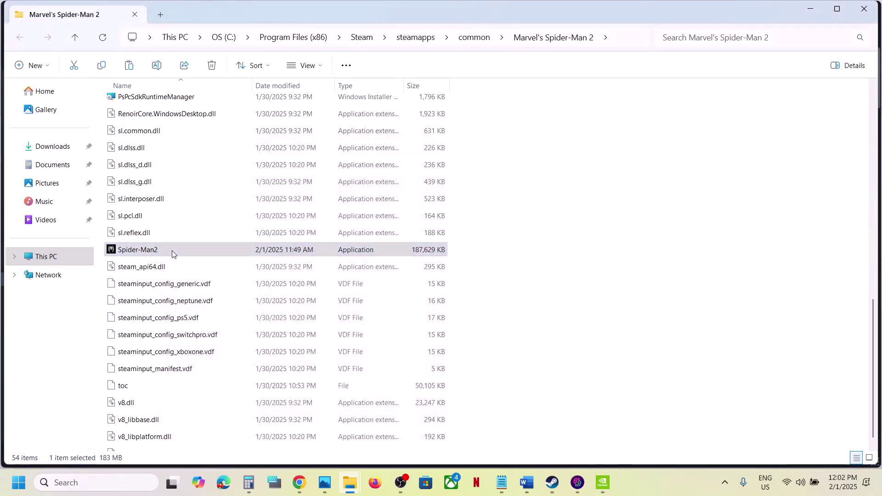
Turn off compatibility mode, the fullscreen optimizations override and running as administrator for the Spider-Man2 application, and apply
right_click(173, 250)
click(238, 301)
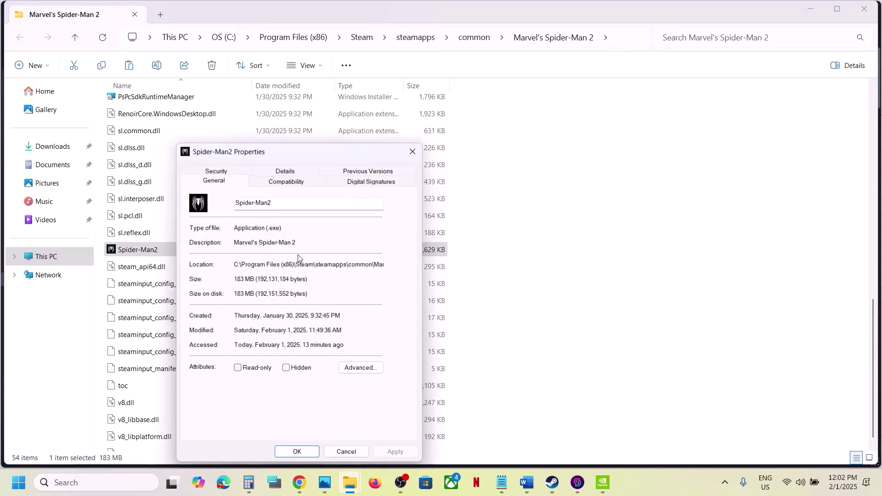
click(286, 181)
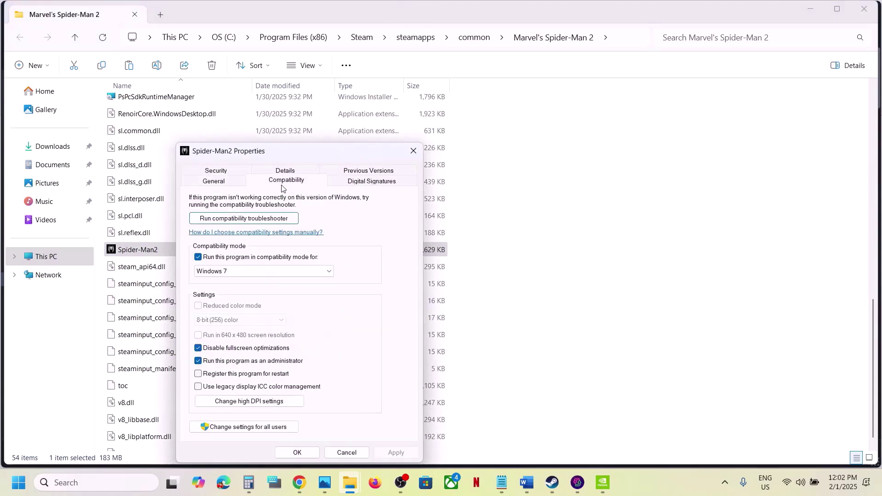
click(199, 257)
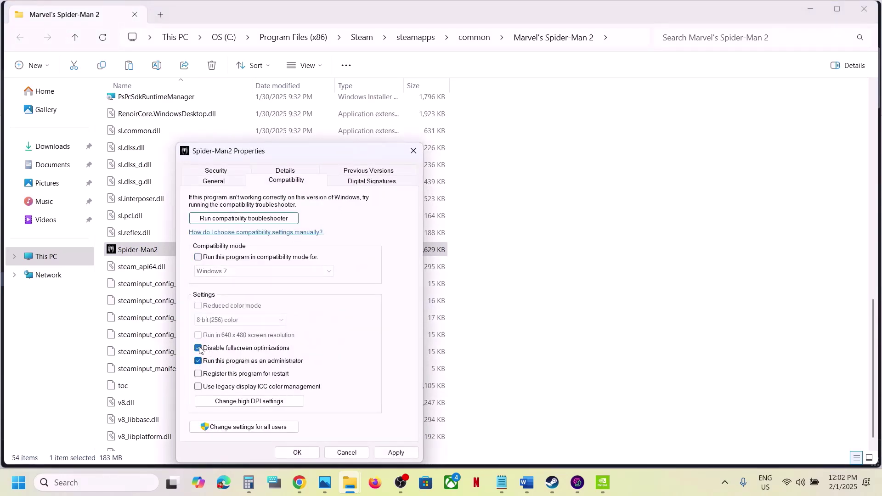
click(199, 360)
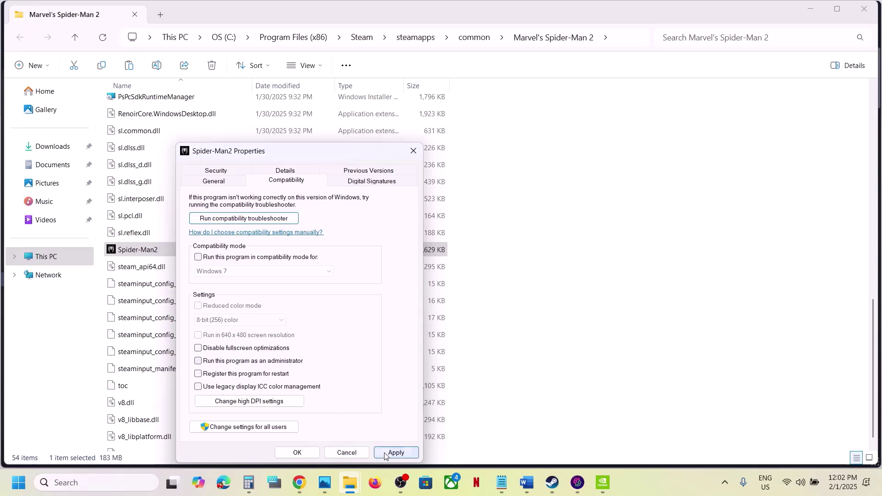
click(396, 453)
click(297, 453)
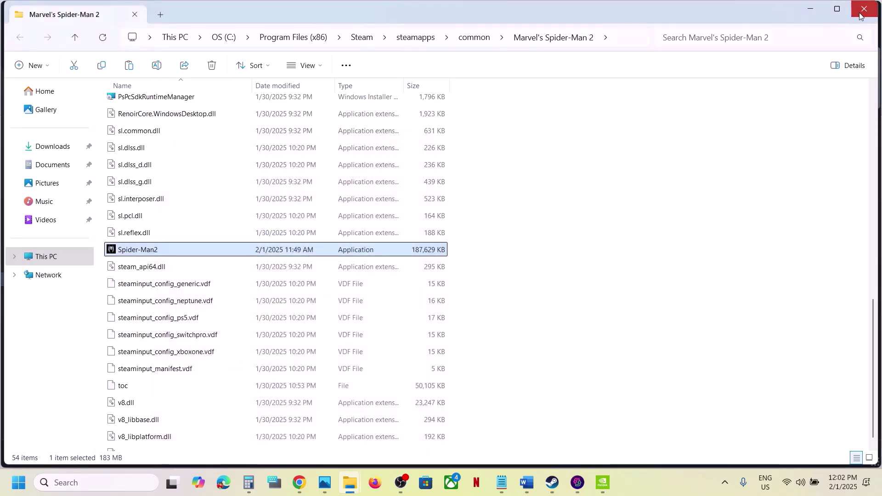
Return to the Word guide and highlight Step 18's instruction to verify the game files
click(552, 482)
click(527, 483)
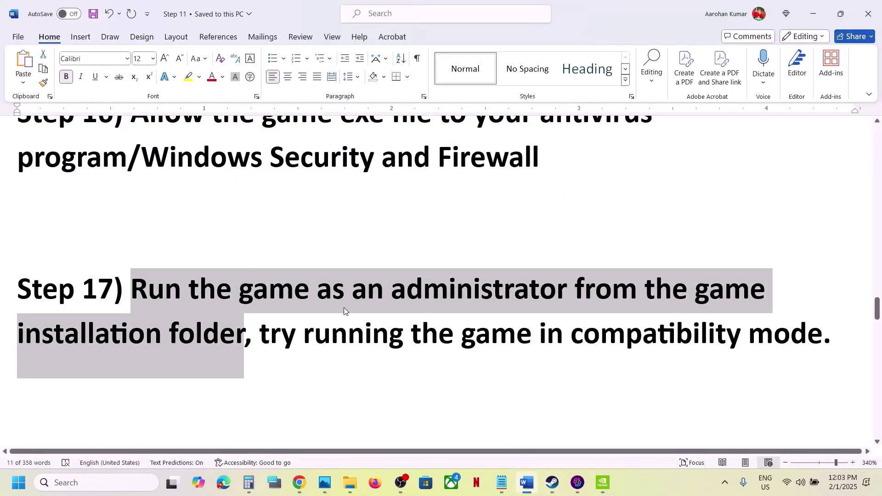
scroll(344, 308, down, 4)
triple_click(209, 303)
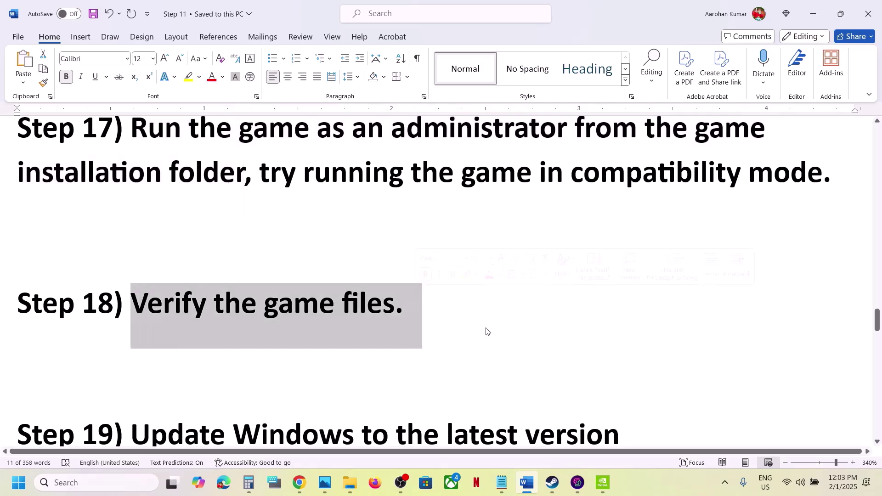
Look up the option to verify the integrity of Marvel's Spider-Man 2's installed files in Steam, and return to the Word guide
click(552, 483)
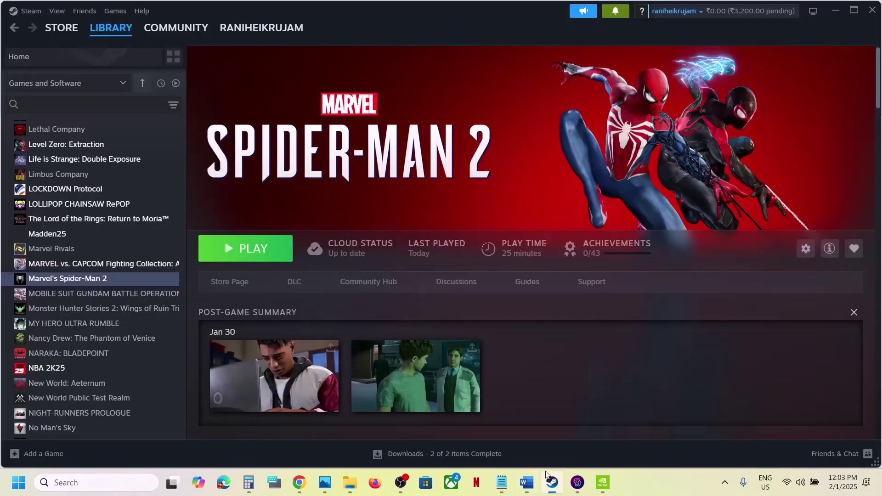
right_click(127, 280)
click(168, 366)
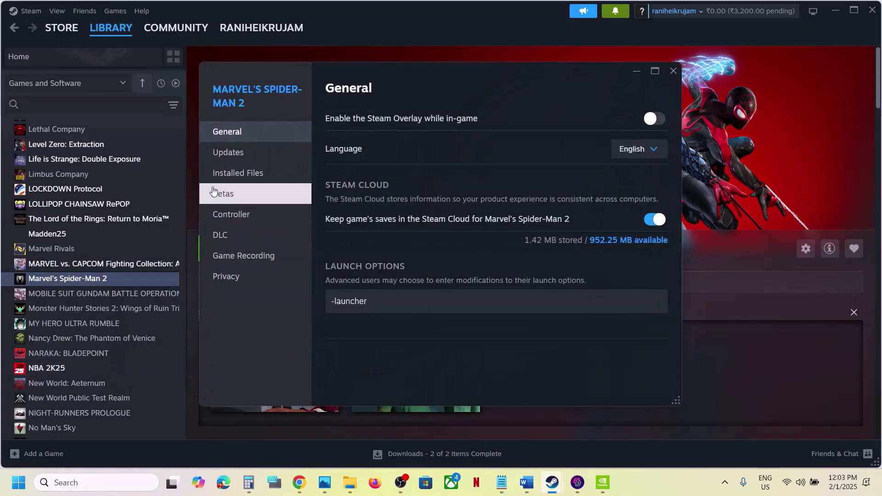
click(223, 173)
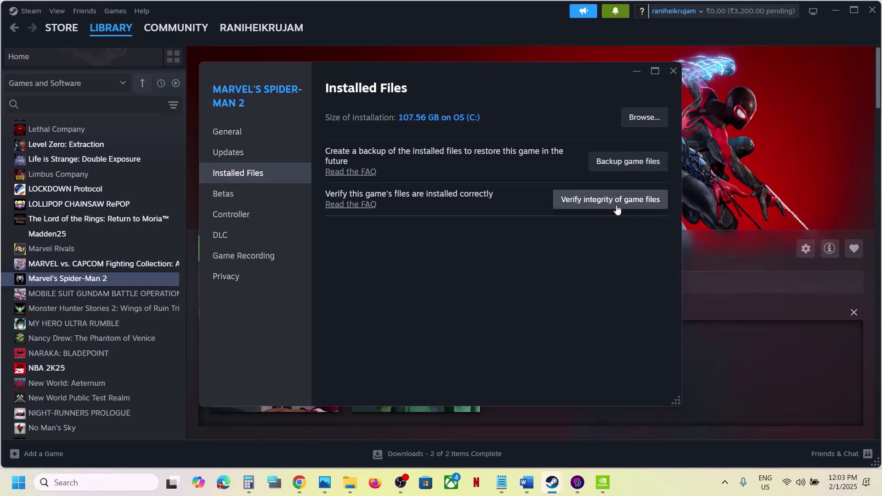
click(674, 71)
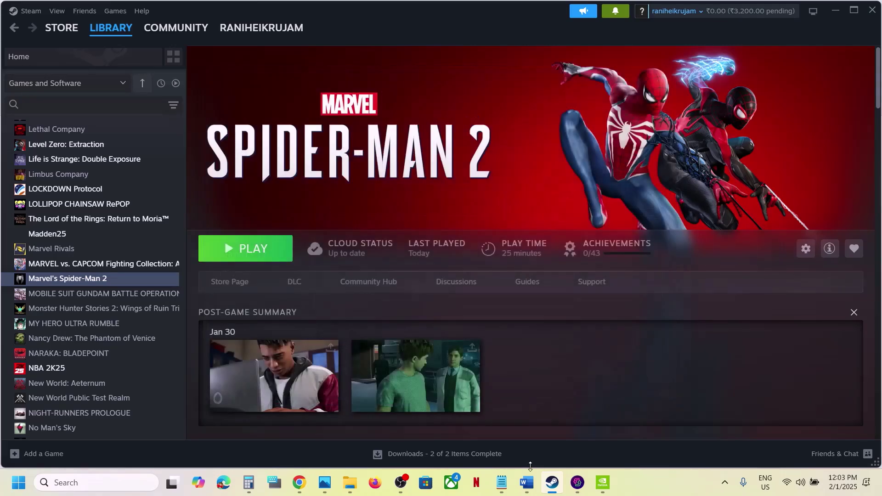
click(527, 483)
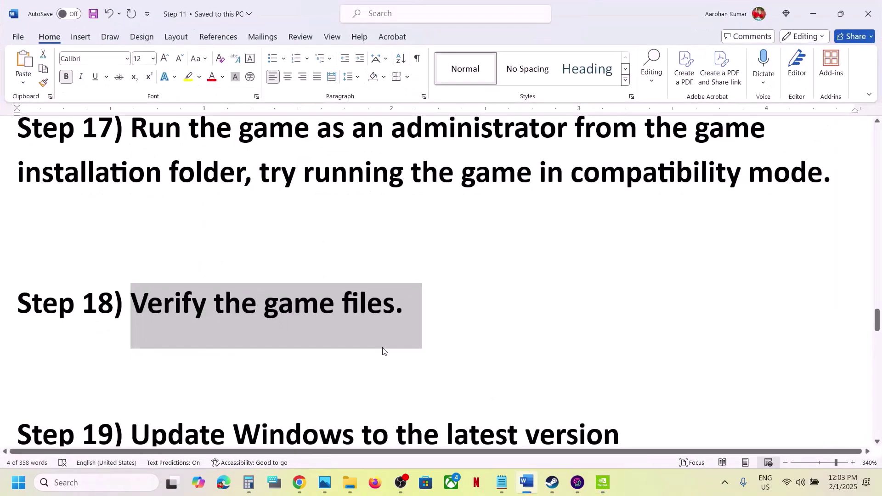
Highlight Step 19's instruction to update Windows in the guide, and check for updates in Windows Update
scroll(385, 351, down, 3)
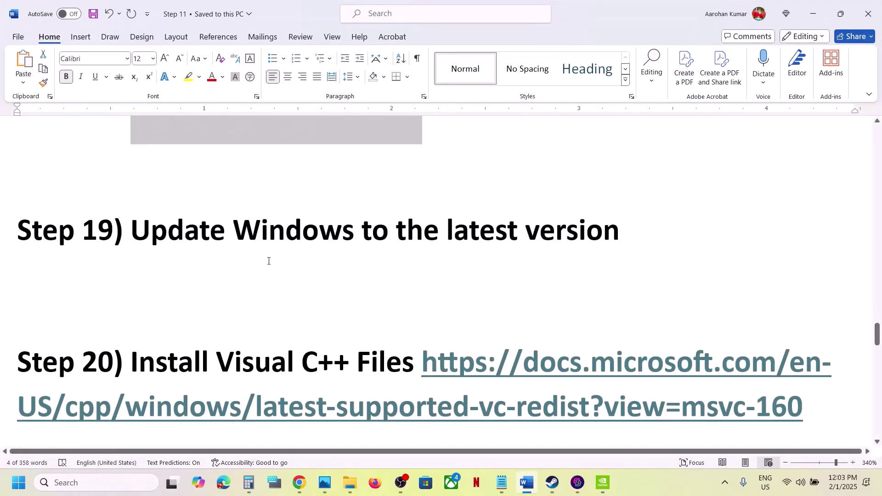
drag(182, 232, 535, 240)
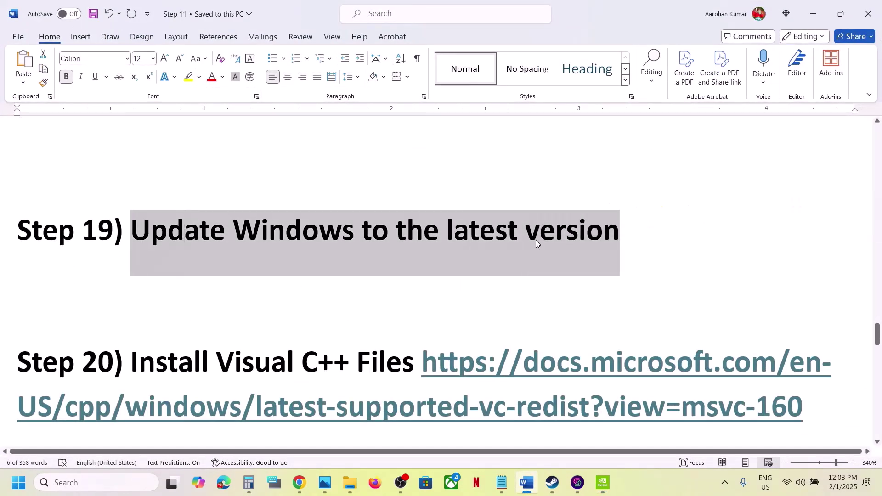
key(super+i)
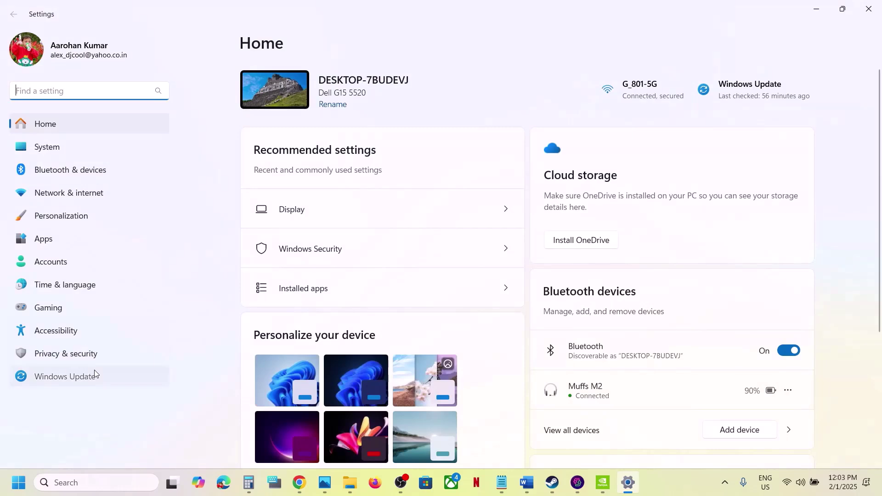
click(95, 372)
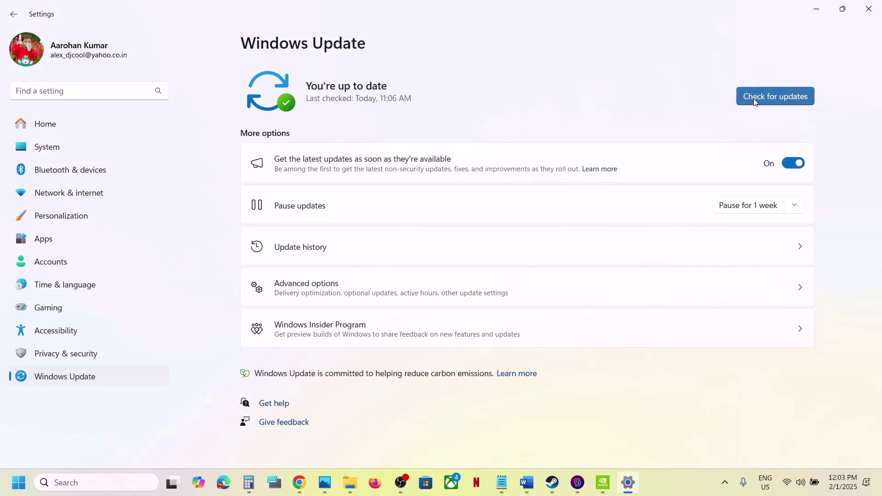
click(754, 97)
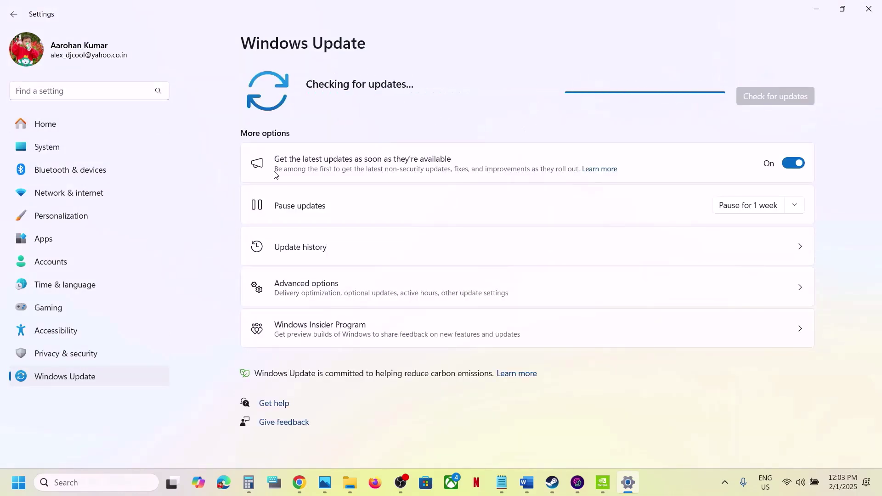
Look up the computer's restart option without restarting, and return to Windows Update
click(18, 483)
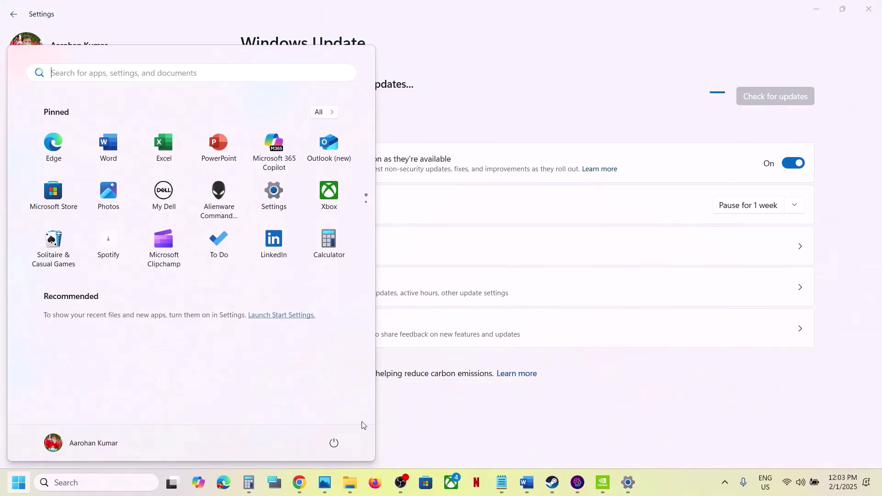
click(334, 443)
click(439, 417)
click(440, 418)
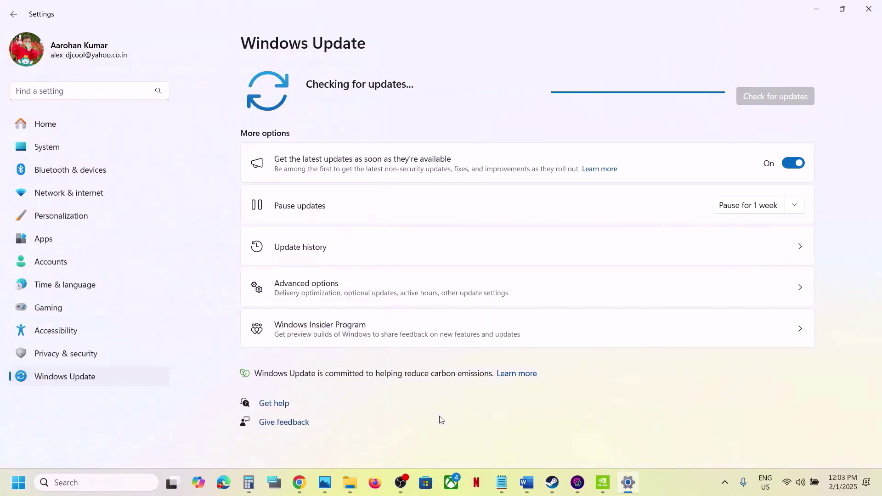
click(129, 483)
text(inver)
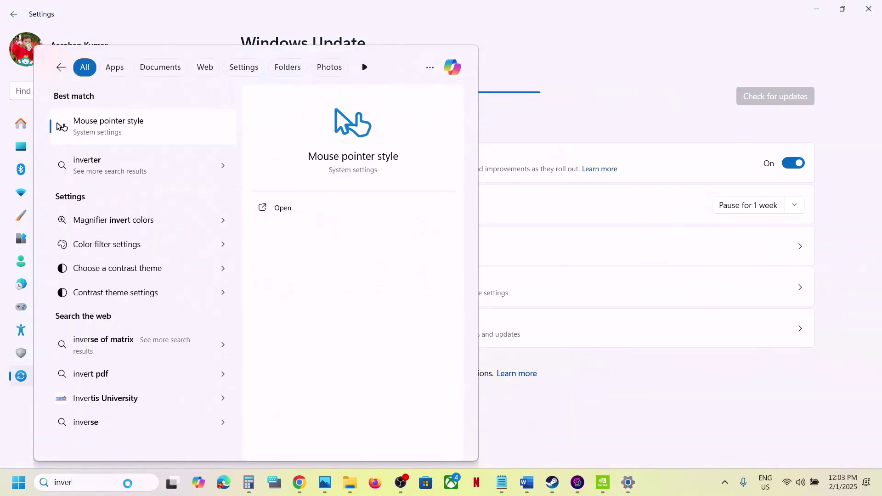
key(Return)
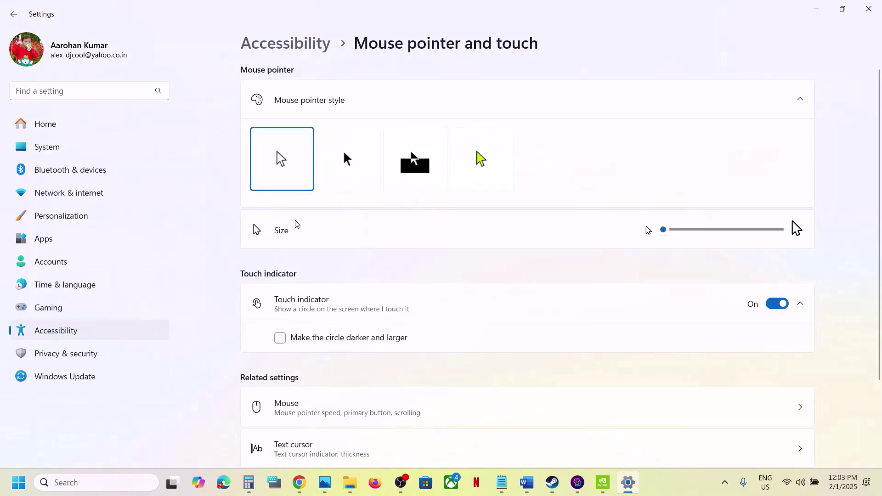
Run winver to view the installed Windows version, and close the version information and Settings
click(110, 481)
text(winver)
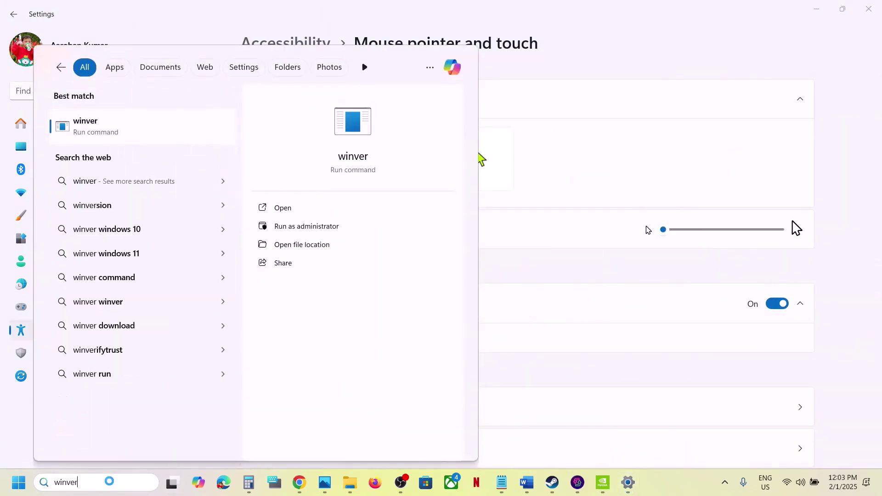
key(Return)
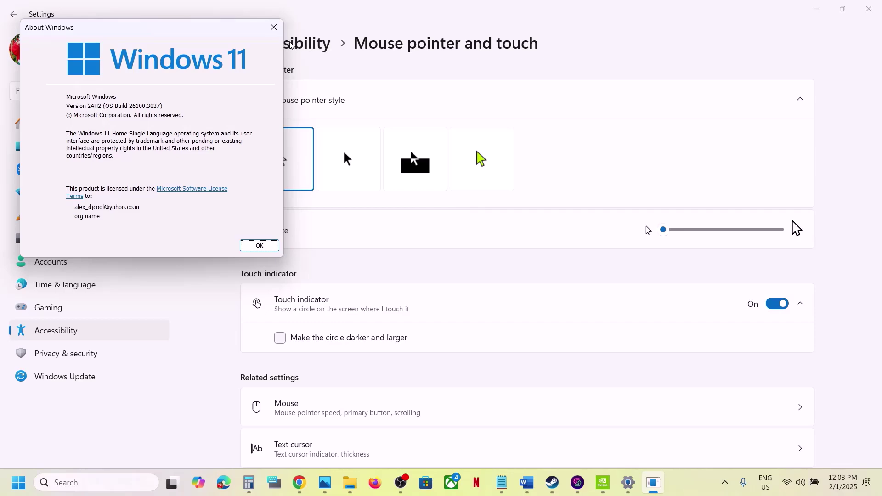
click(274, 27)
click(870, 10)
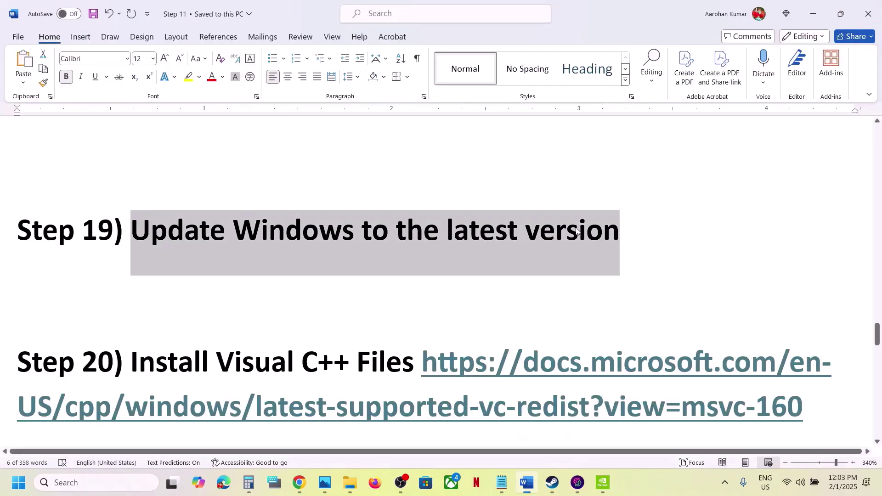
Copy Step 20's Visual C++ download link from the Word guide and open it in Chrome
scroll(387, 361, down, 2)
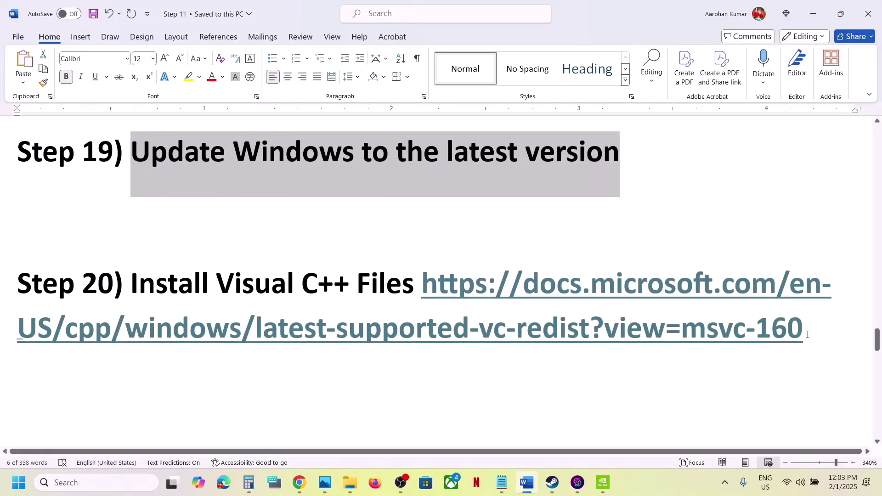
drag(814, 335, 418, 283)
key(ctrl+c)
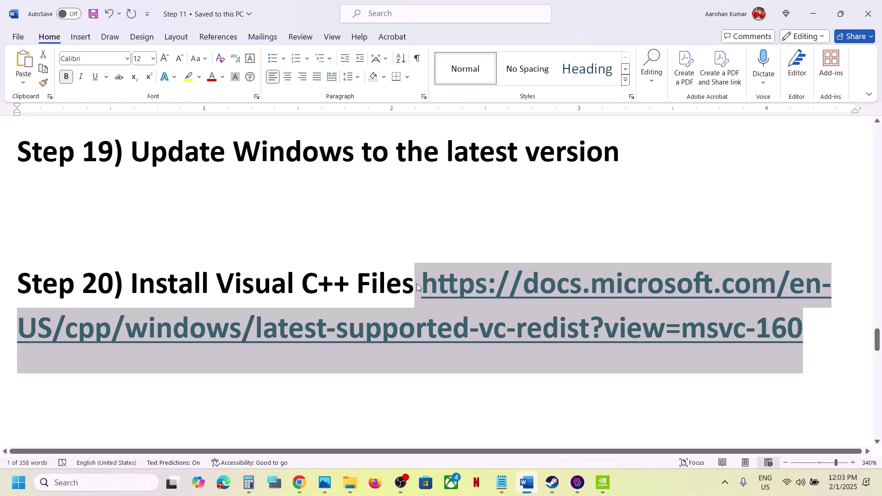
click(298, 490)
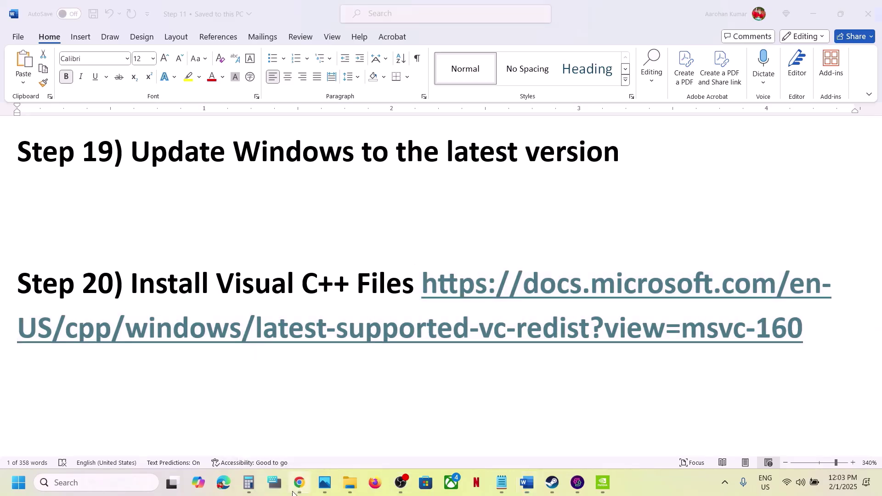
click(305, 12)
key(ctrl+v)
key(Return)
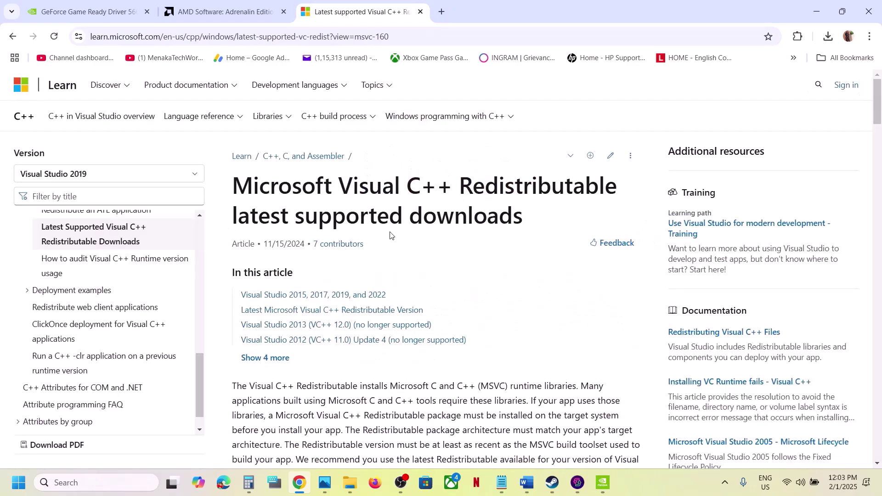
Download the X86 Visual C++ 2015-2022 Redistributable from the latest version table, run its installer and start the repair
scroll(327, 168, down, 8)
drag(308, 152, 543, 147)
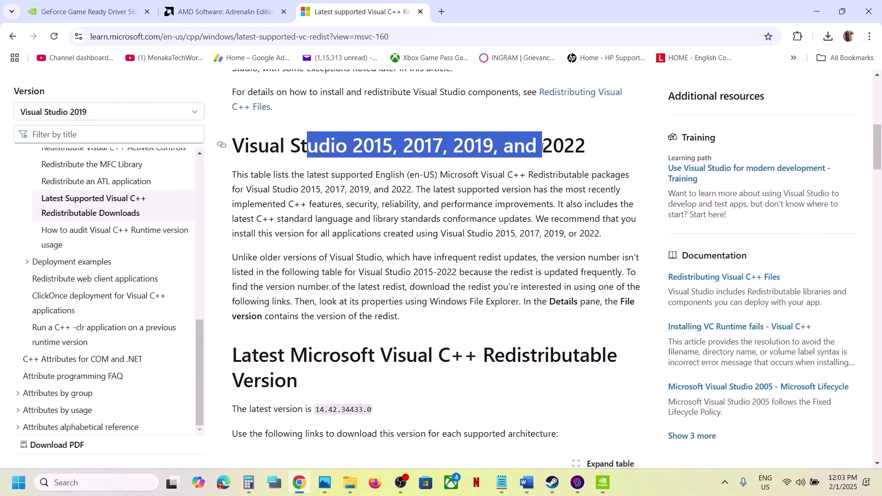
scroll(370, 256, down, 6)
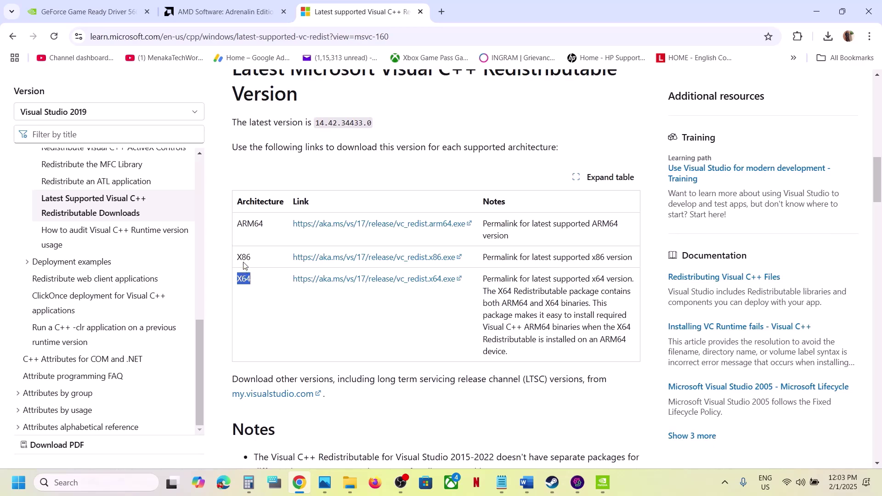
click(386, 262)
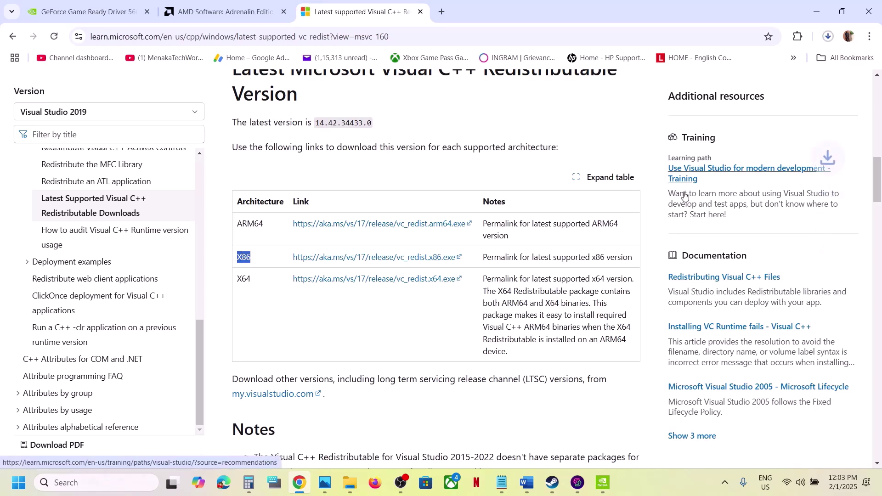
click(781, 72)
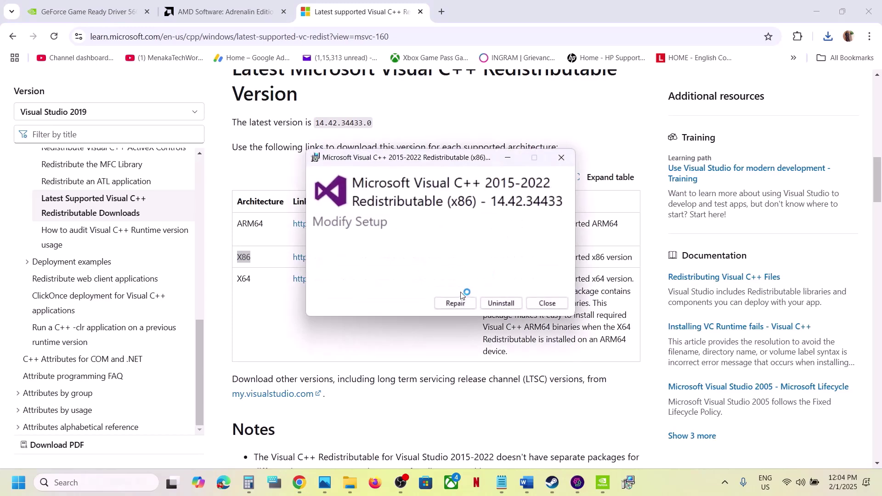
click(455, 304)
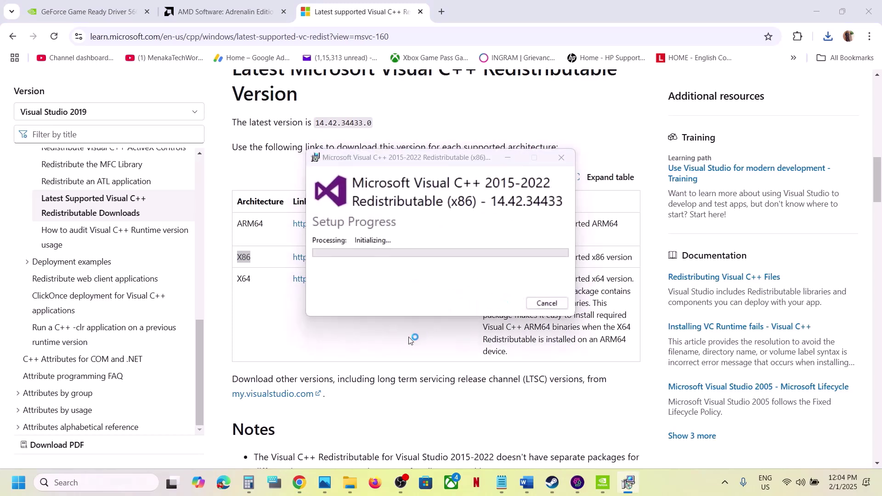
Download the X64 Visual C++ Redistributable, repair its installation, and close both the x86 and x64 setup windows
double_click(244, 279)
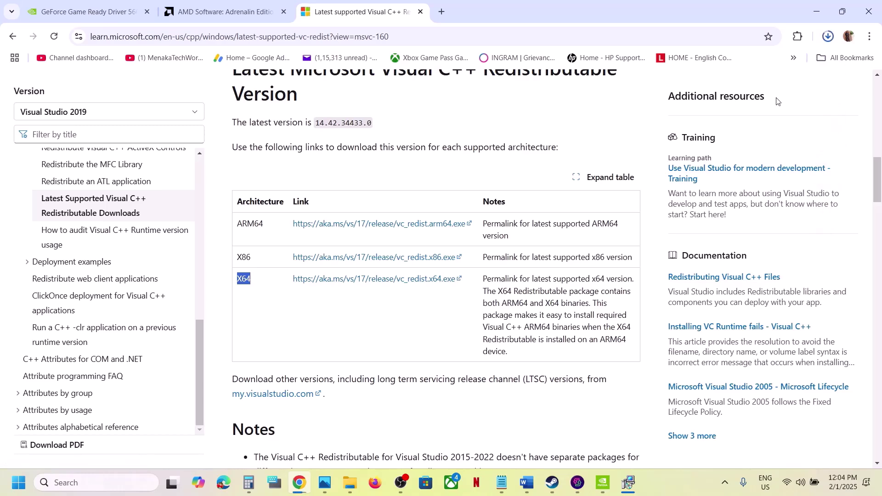
click(828, 37)
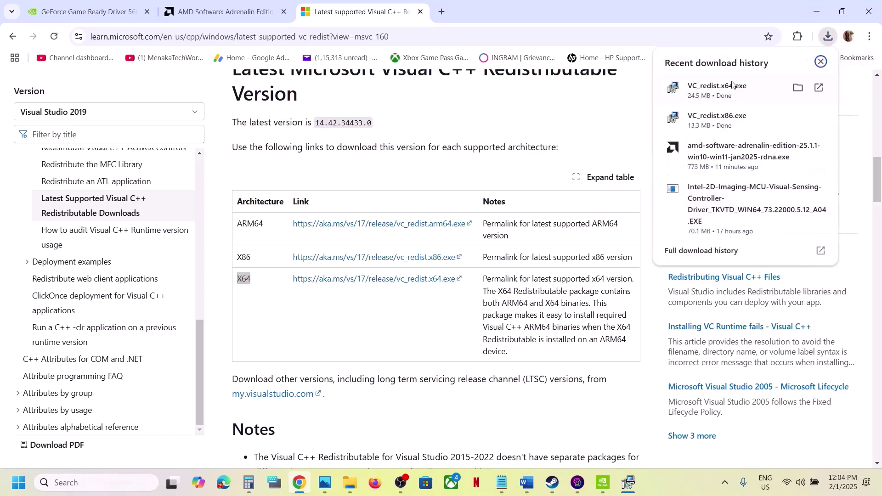
click(732, 86)
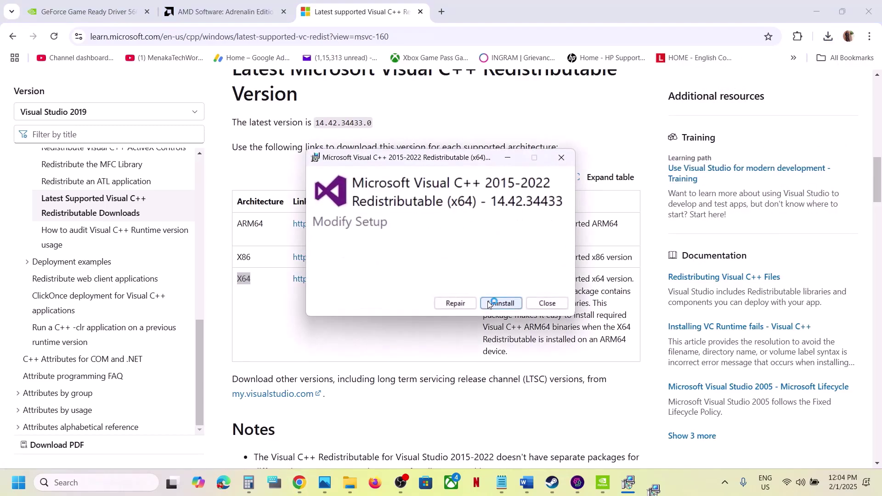
click(459, 304)
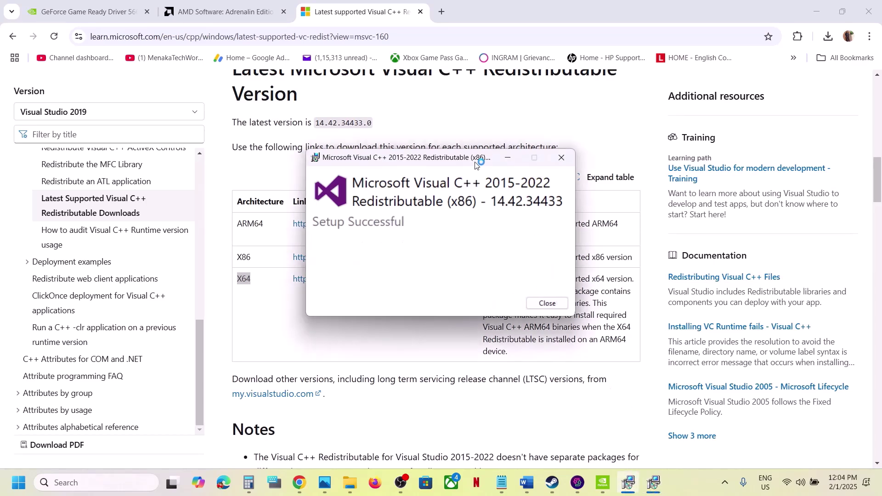
drag(473, 161, 261, 191)
click(452, 218)
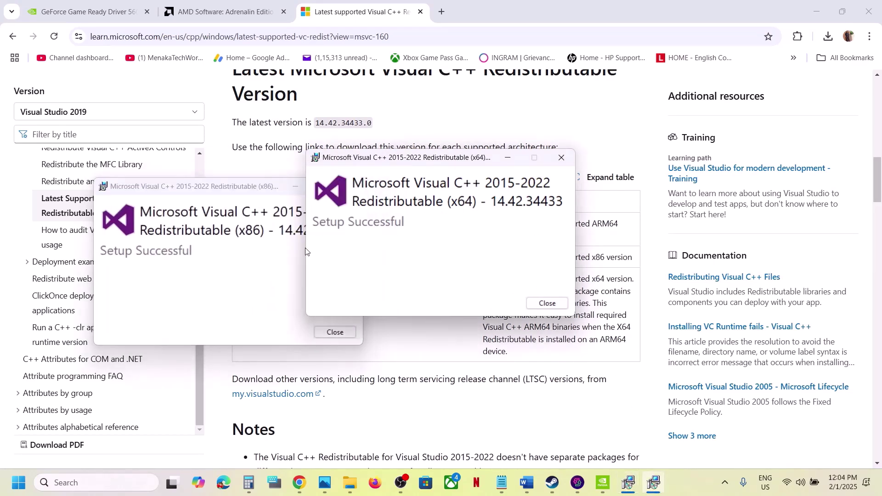
click(342, 333)
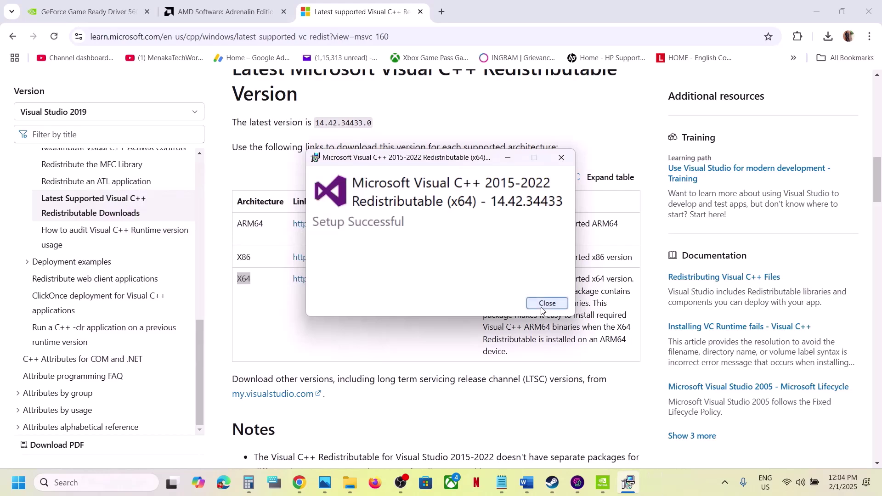
click(547, 304)
Look up the option to restart the computer following the Visual C++ repair, without restarting
click(23, 490)
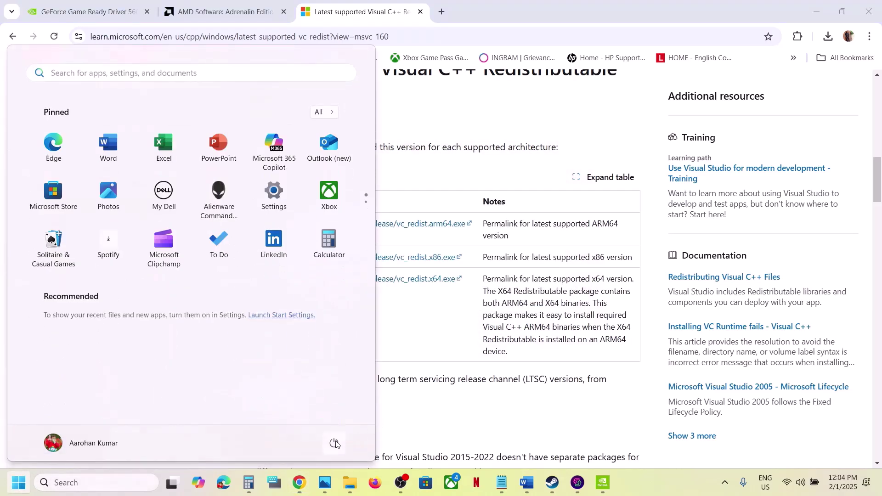
click(334, 444)
click(437, 413)
click(437, 414)
Return to the Word guide and highlight Step 21's instructions on external devices, multiple monitors, lighting software, third-party services and undervolting
click(554, 480)
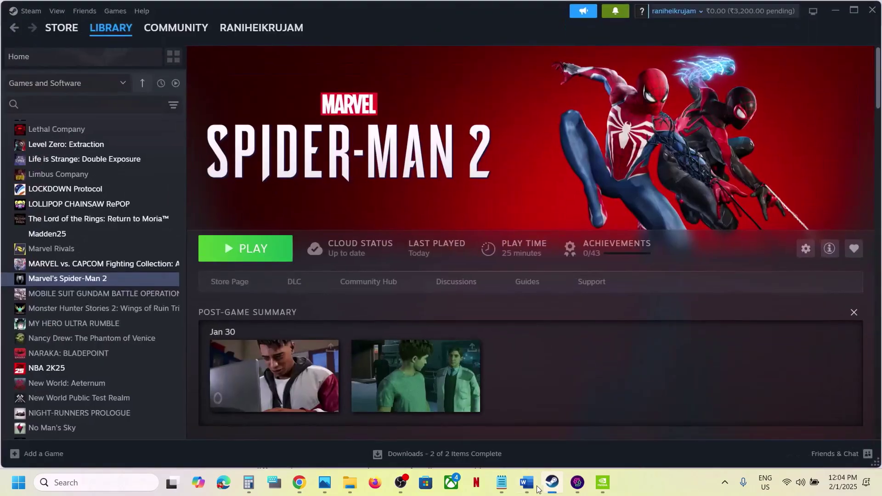
click(530, 459)
scroll(153, 199, down, 5)
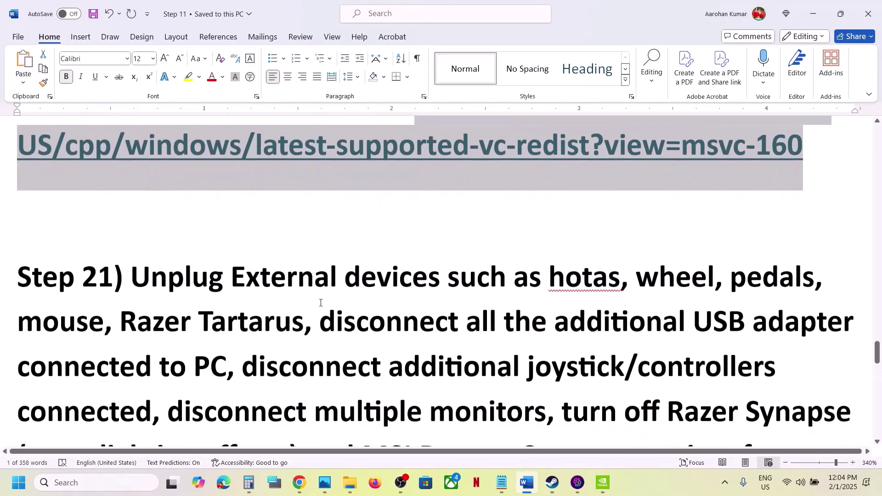
drag(150, 206, 546, 341)
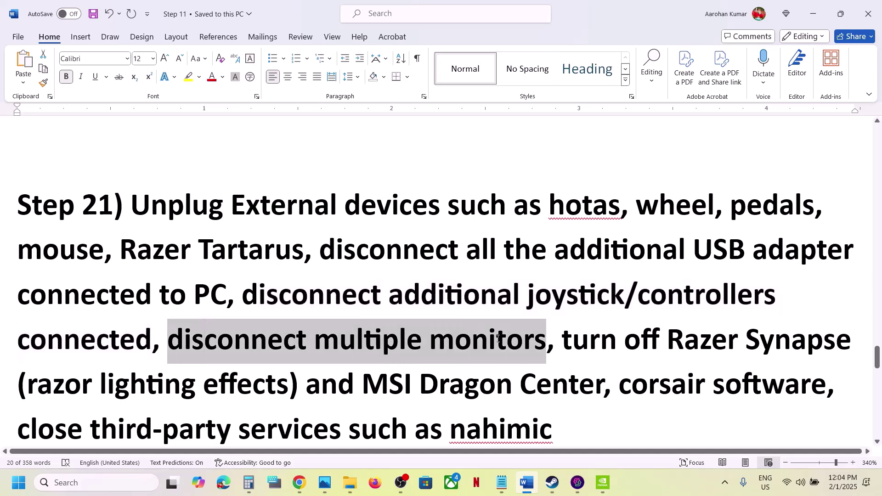
scroll(498, 339, down, 2)
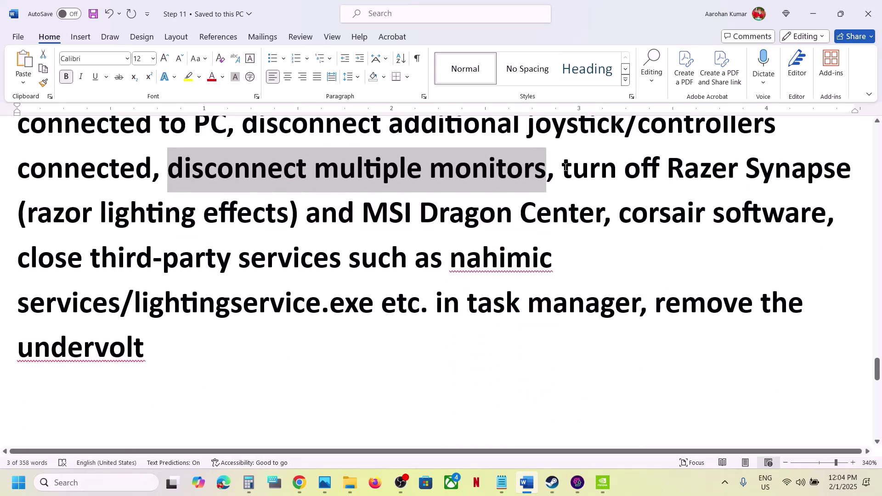
drag(566, 166, 422, 293)
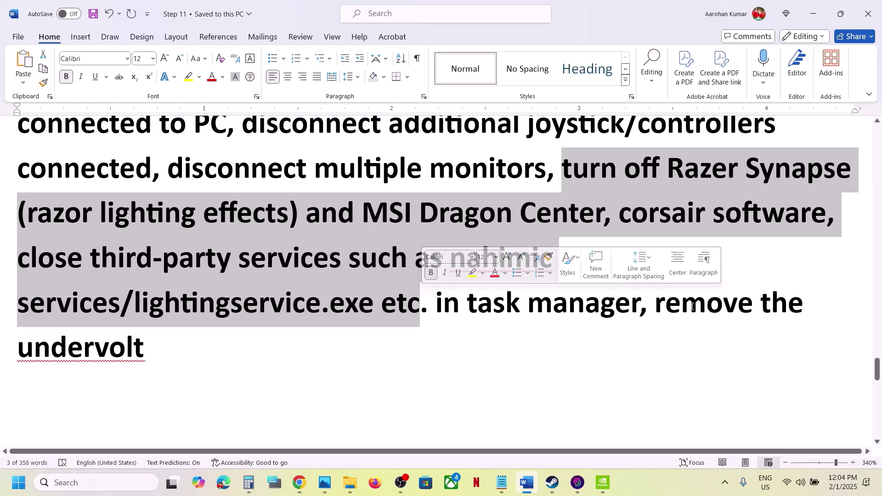
drag(666, 304, 755, 313)
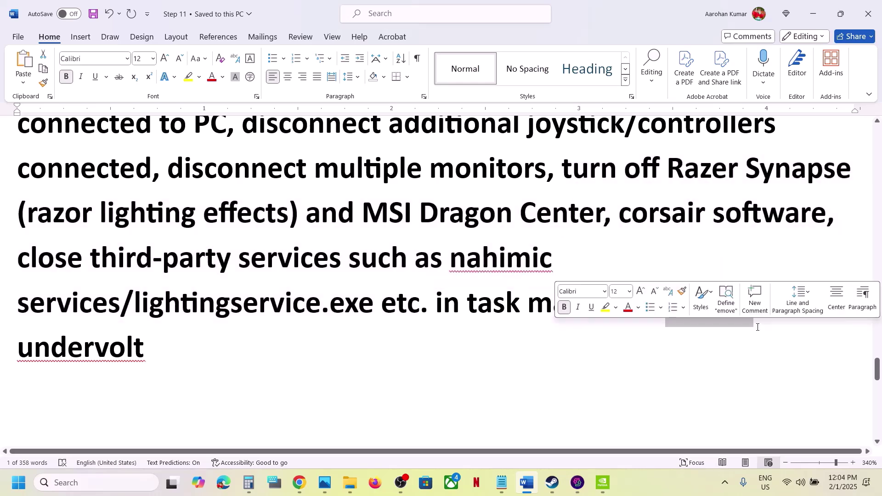
drag(141, 351, 285, 409)
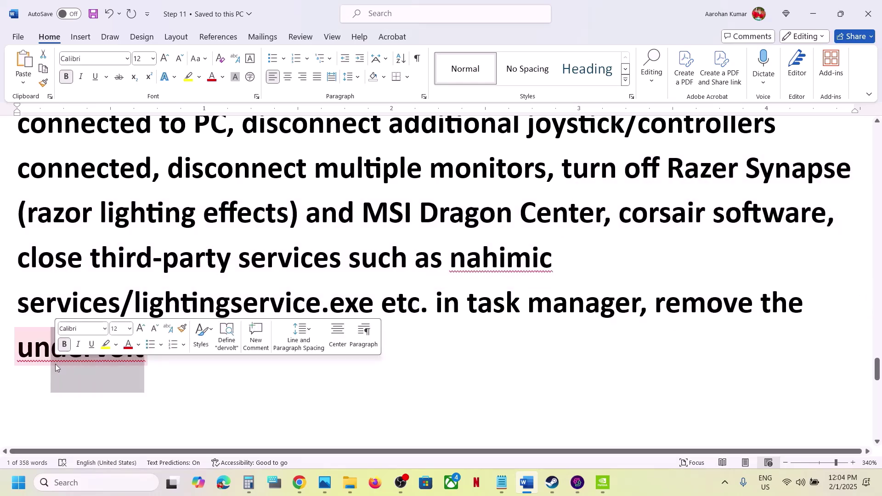
click(286, 409)
Highlight Step 22's instruction in the guide to set the system's paging file value
scroll(285, 410, down, 5)
scroll(285, 410, up, 1)
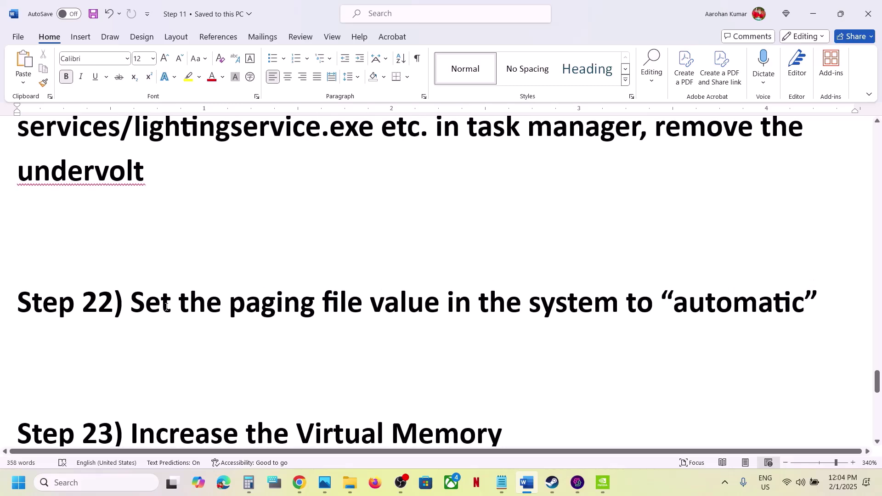
drag(132, 304, 538, 325)
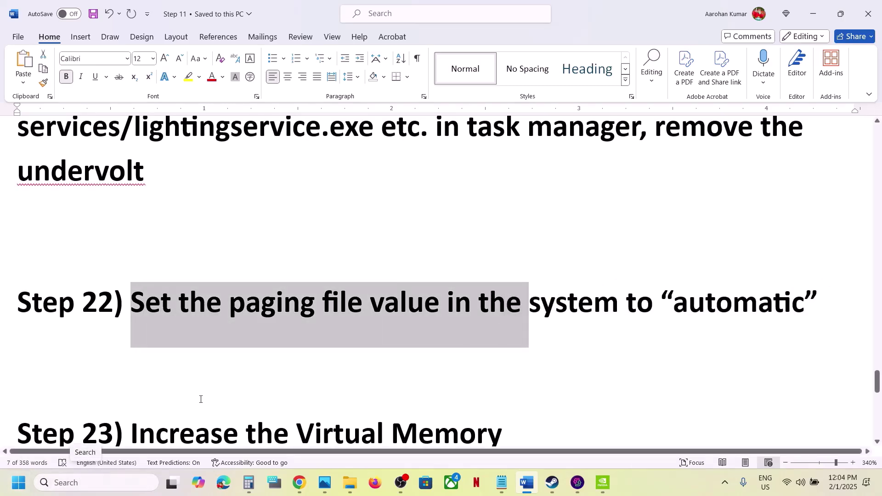
Copy "View Advanced system settings" from Step 23, search Windows for it and open the advanced system properties
scroll(201, 398, down, 2)
drag(423, 376, 1, 382)
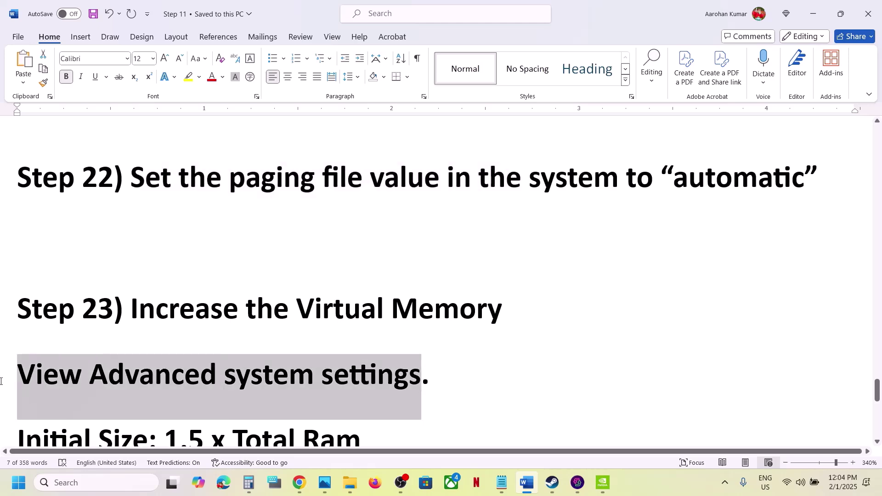
key(ctrl+c)
click(94, 480)
key(ctrl+v)
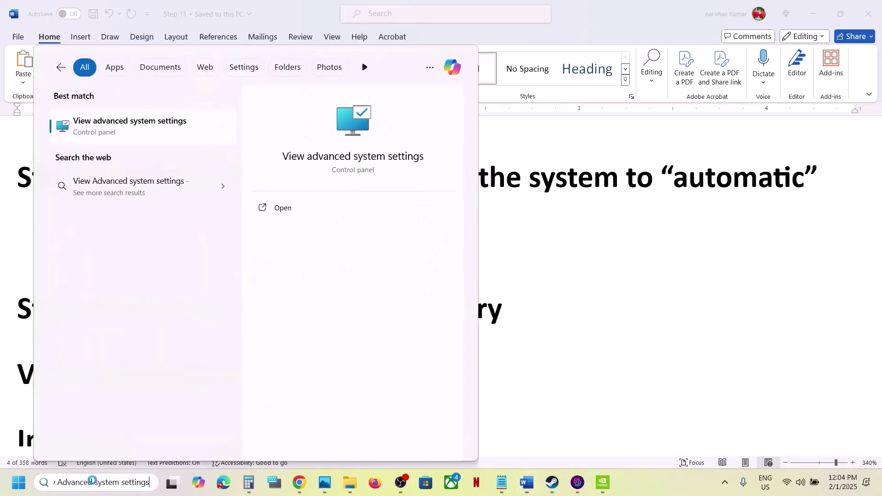
click(152, 127)
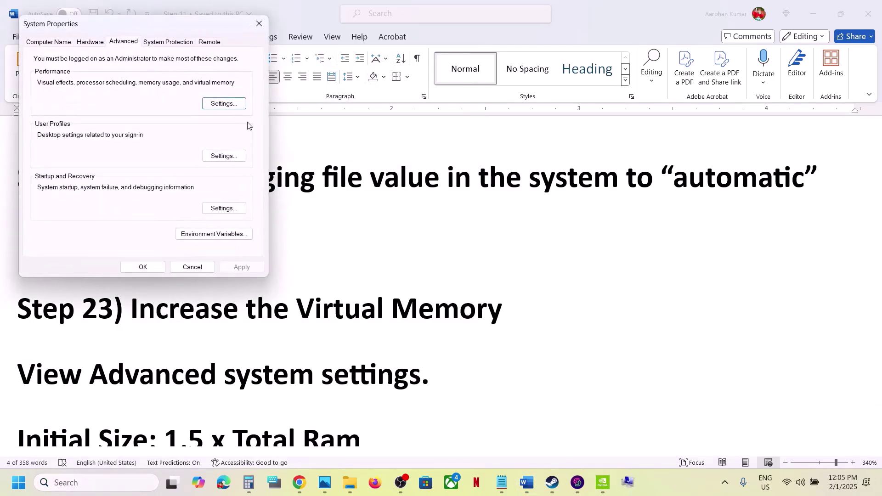